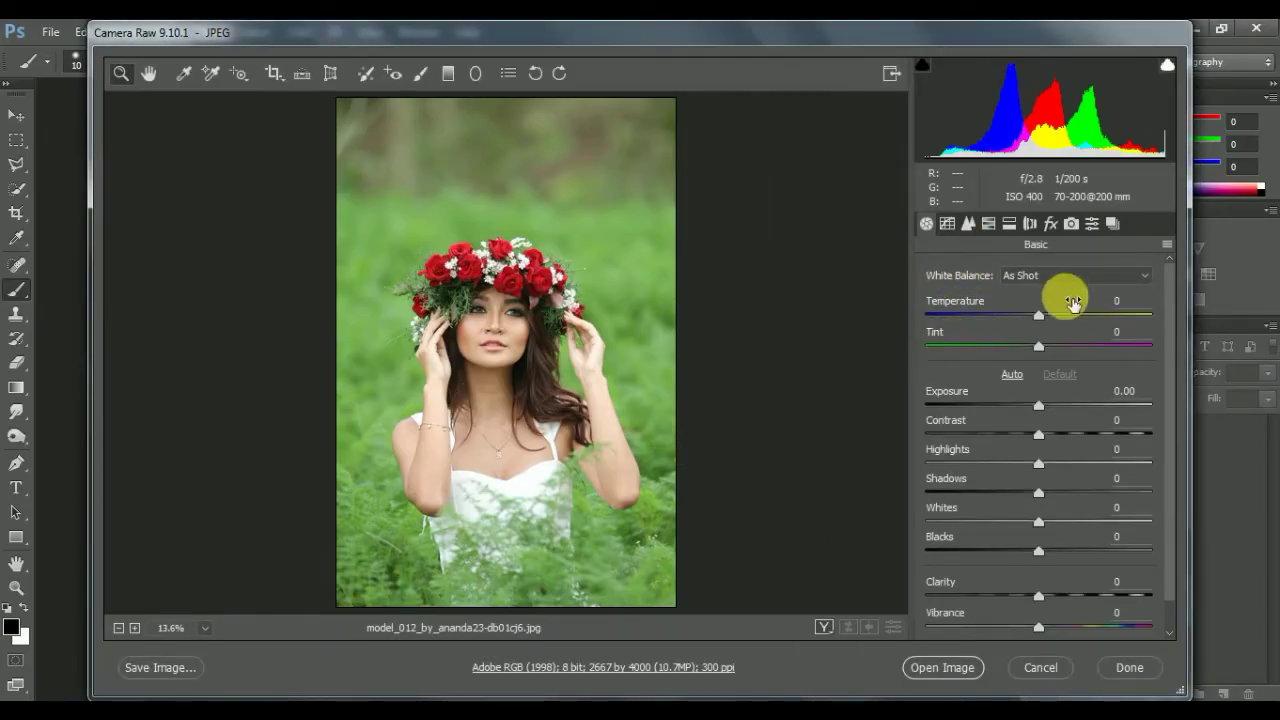
- Set Tint +16, Exposure +0.15, Contrast +42, Highlights -17 and Shadows +22
{"action": "left_click", "coordinate": [1060, 345]}
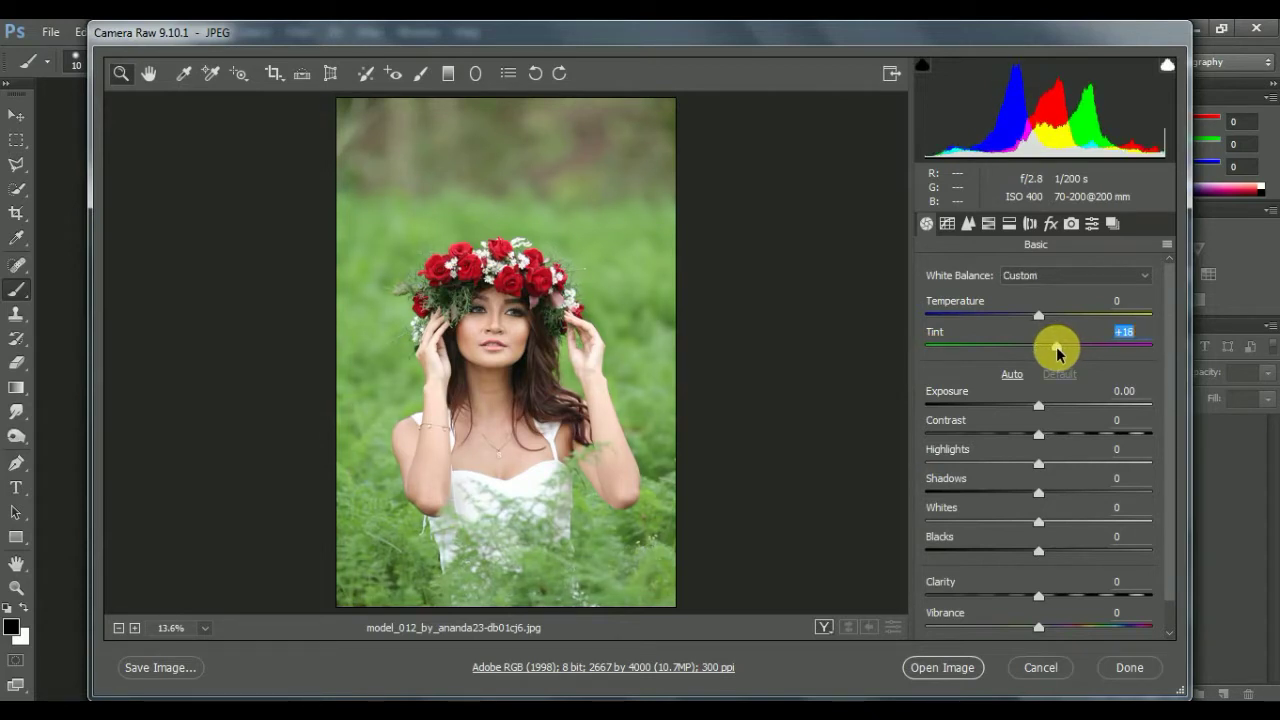
{"action": "left_click", "coordinate": [1040, 407]}
{"action": "left_click_drag", "start_coordinate": [1040, 407], "coordinate": [1090, 440]}
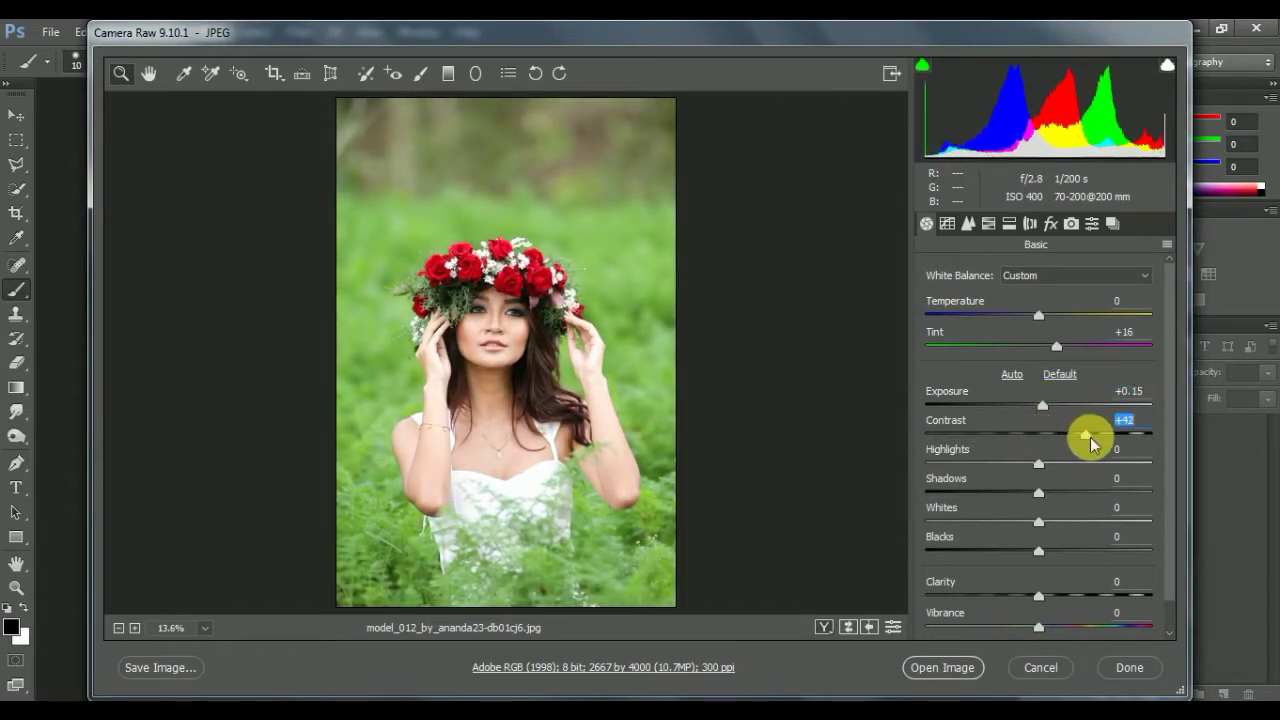
{"action": "left_click", "coordinate": [1021, 466]}
{"action": "left_click", "coordinate": [1060, 493]}
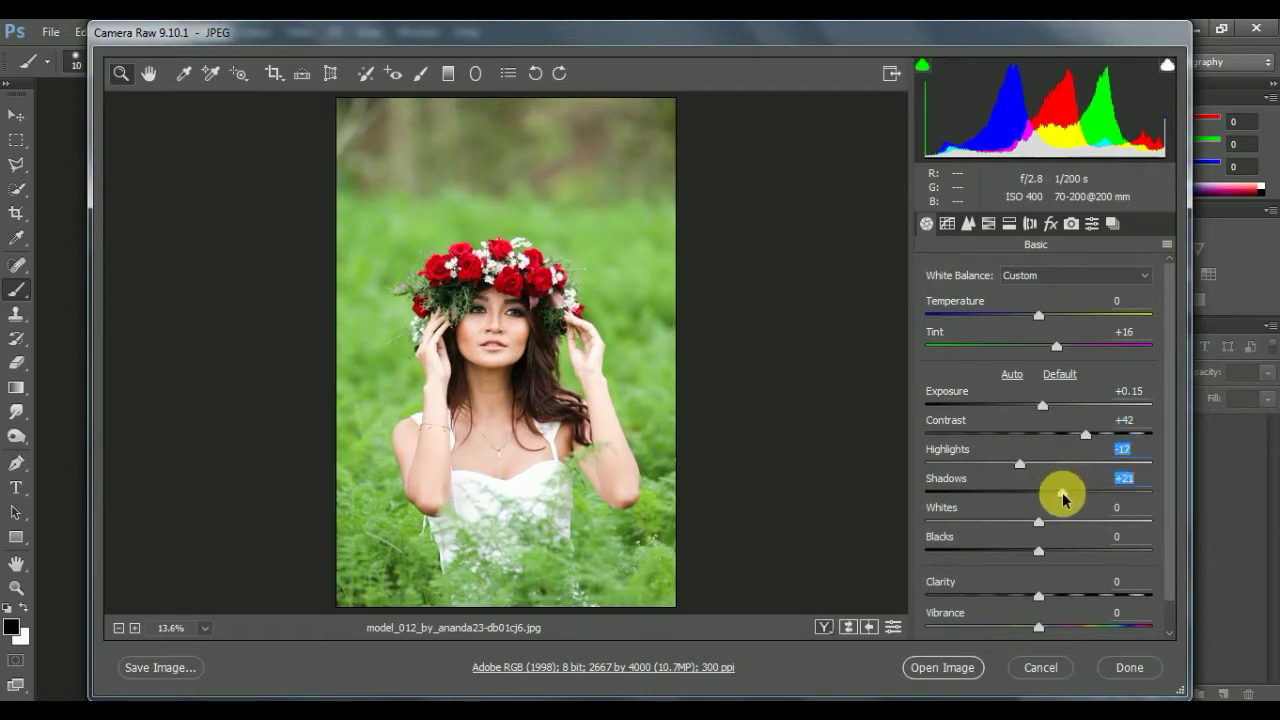
{"action": "left_click_drag", "start_coordinate": [1059, 493], "coordinate": [1069, 497]}
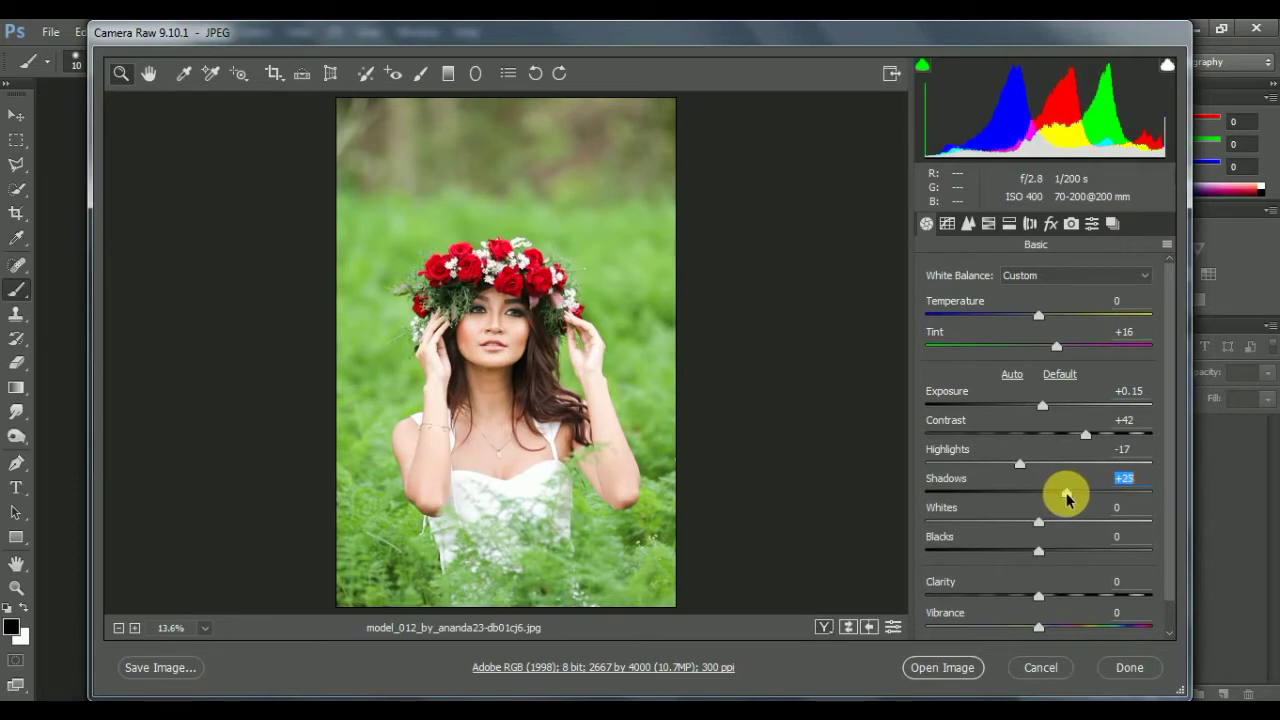
- Raise Whites to +8, deepen Blacks to -26 and add Clarity +11
{"action": "left_click", "coordinate": [1047, 524]}
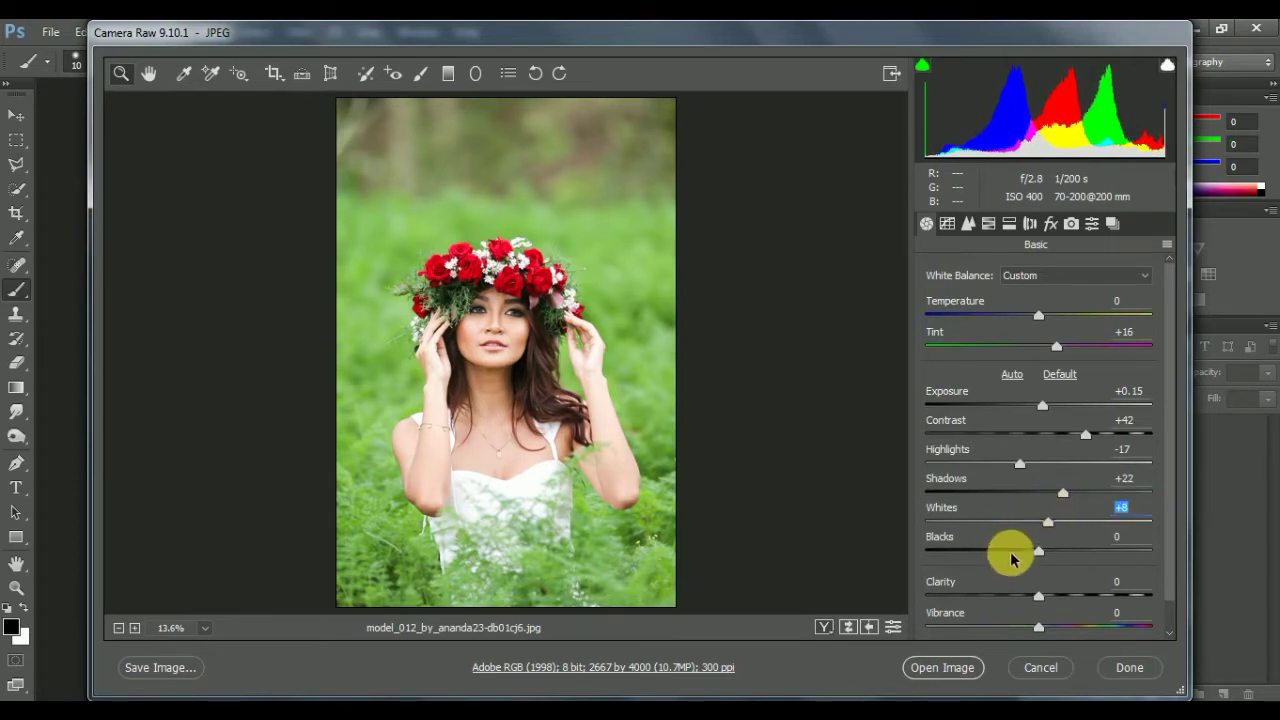
{"action": "left_click", "coordinate": [1010, 551]}
{"action": "left_click_drag", "start_coordinate": [1011, 552], "coordinate": [1008, 560]}
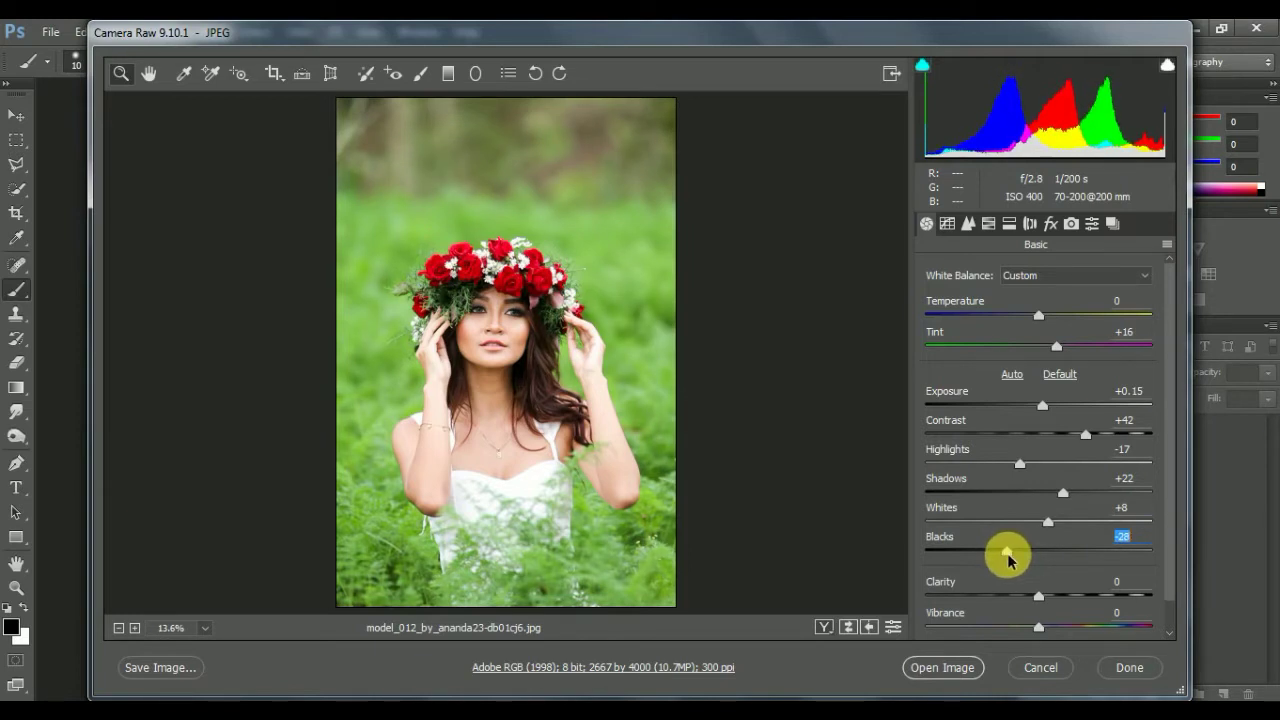
{"action": "left_click", "coordinate": [1050, 596]}
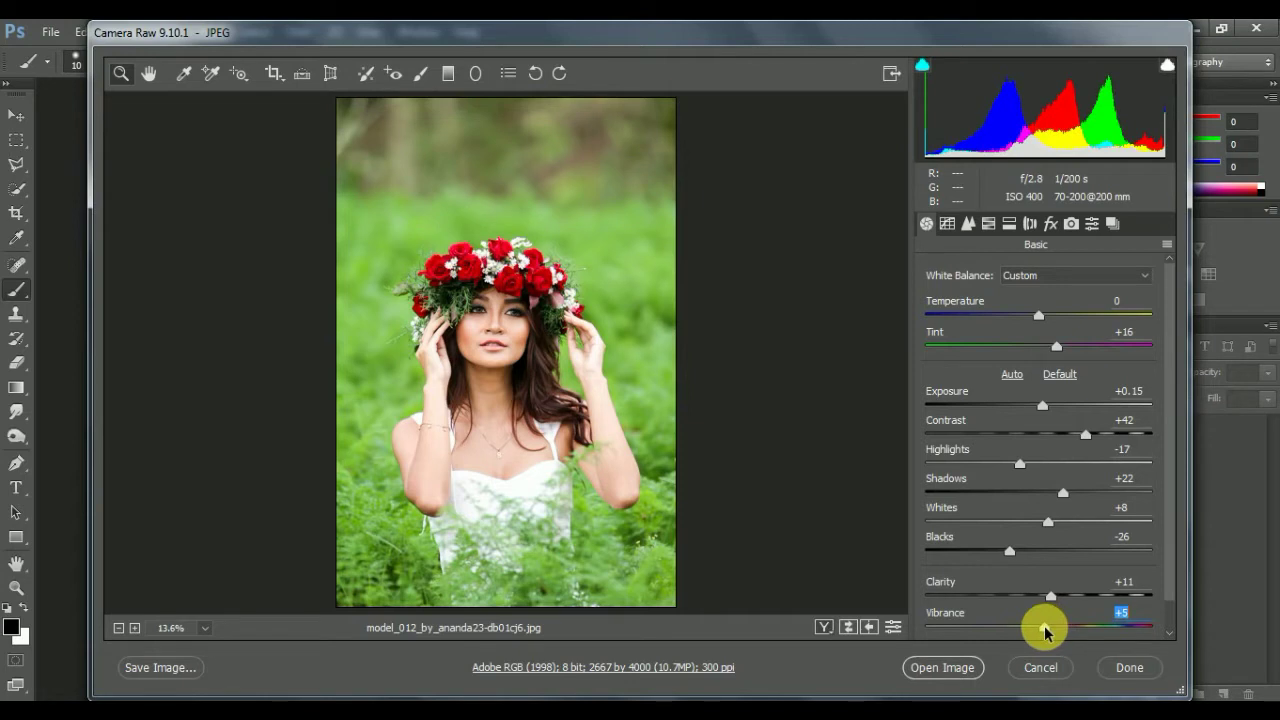
{"action": "left_click", "coordinate": [988, 224]}
- Shift HSL hue of Yellows to -77 and Greens to -83, then boost Yellows saturation to +22
{"action": "left_click", "coordinate": [932, 297]}
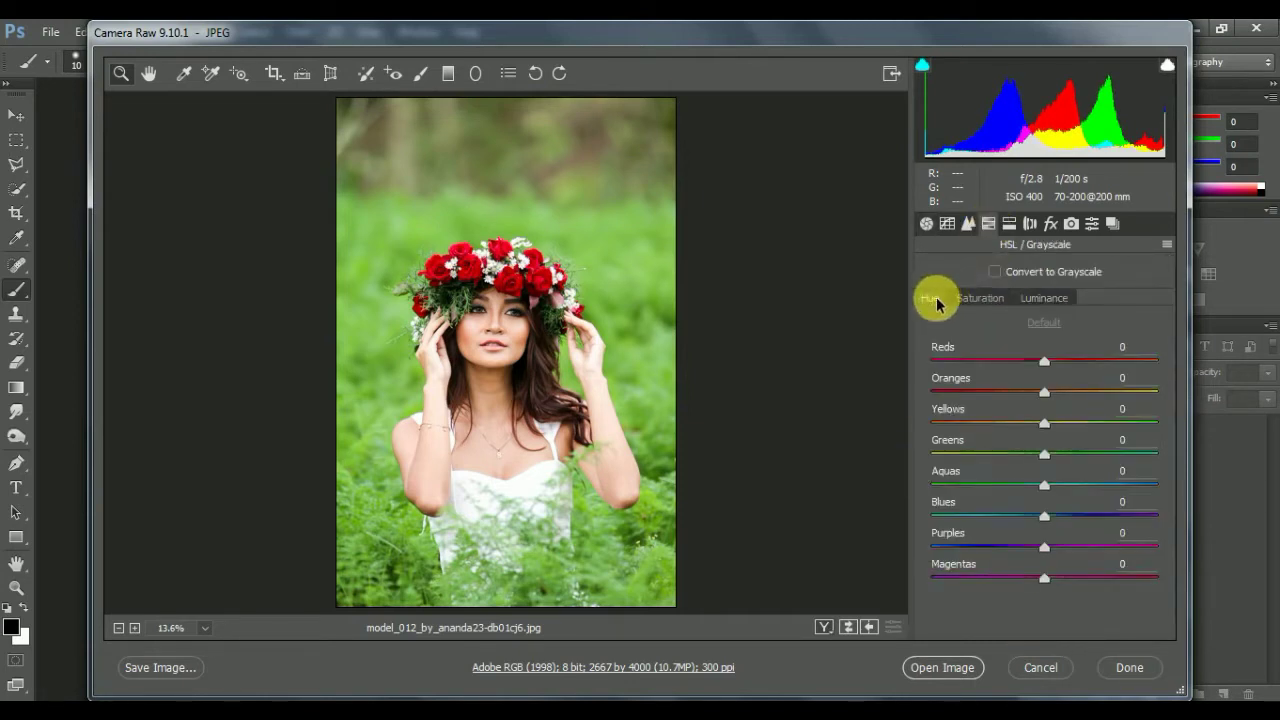
{"action": "left_click", "coordinate": [996, 422]}
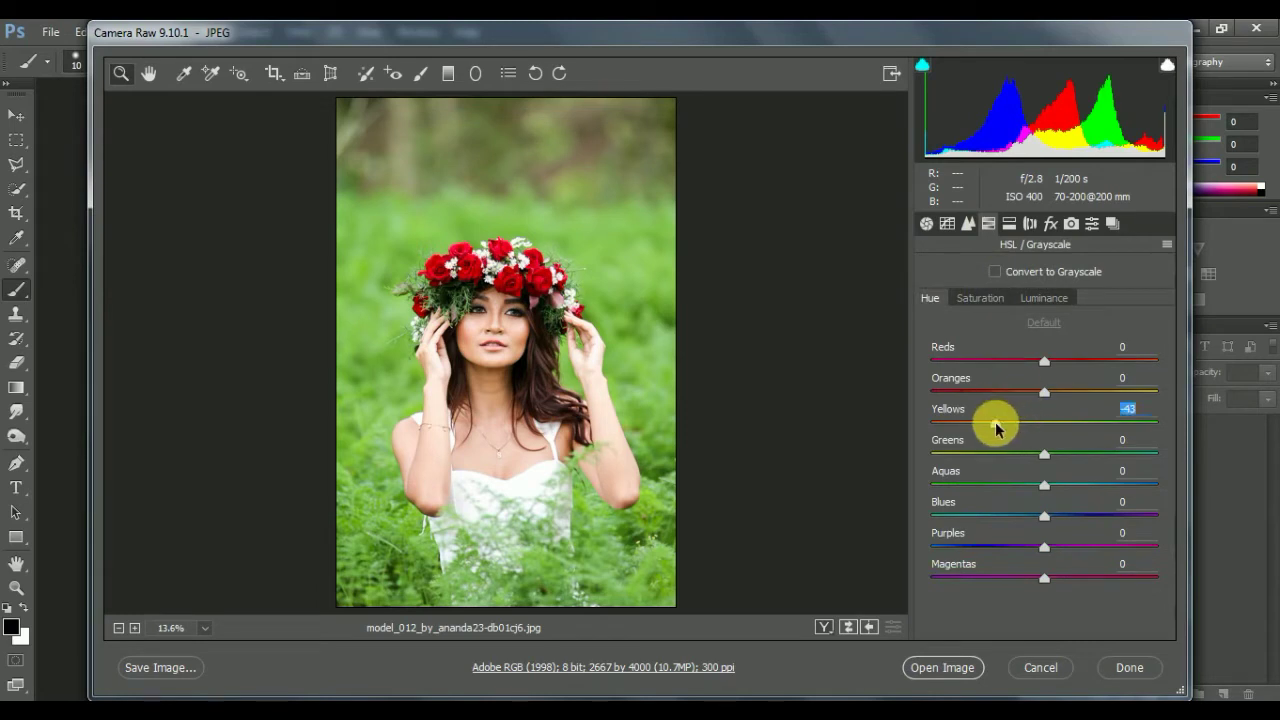
{"action": "left_click", "coordinate": [993, 454]}
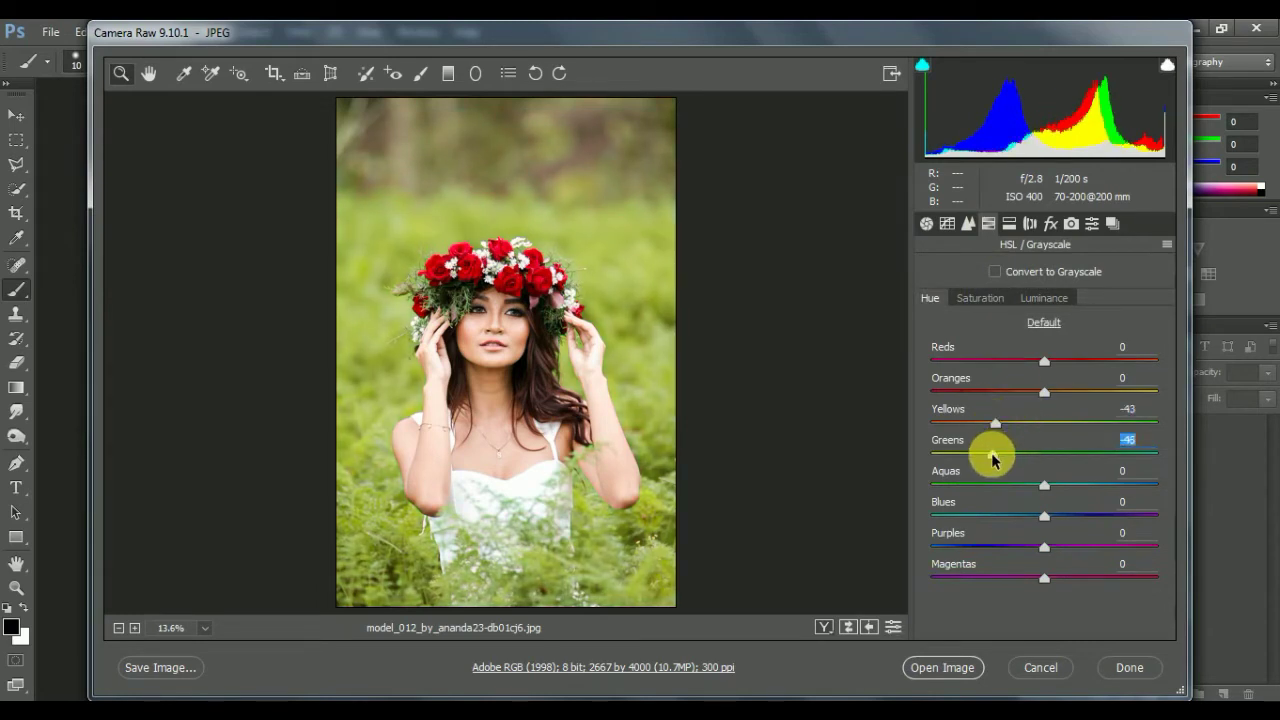
{"action": "left_click_drag", "start_coordinate": [992, 454], "coordinate": [948, 456]}
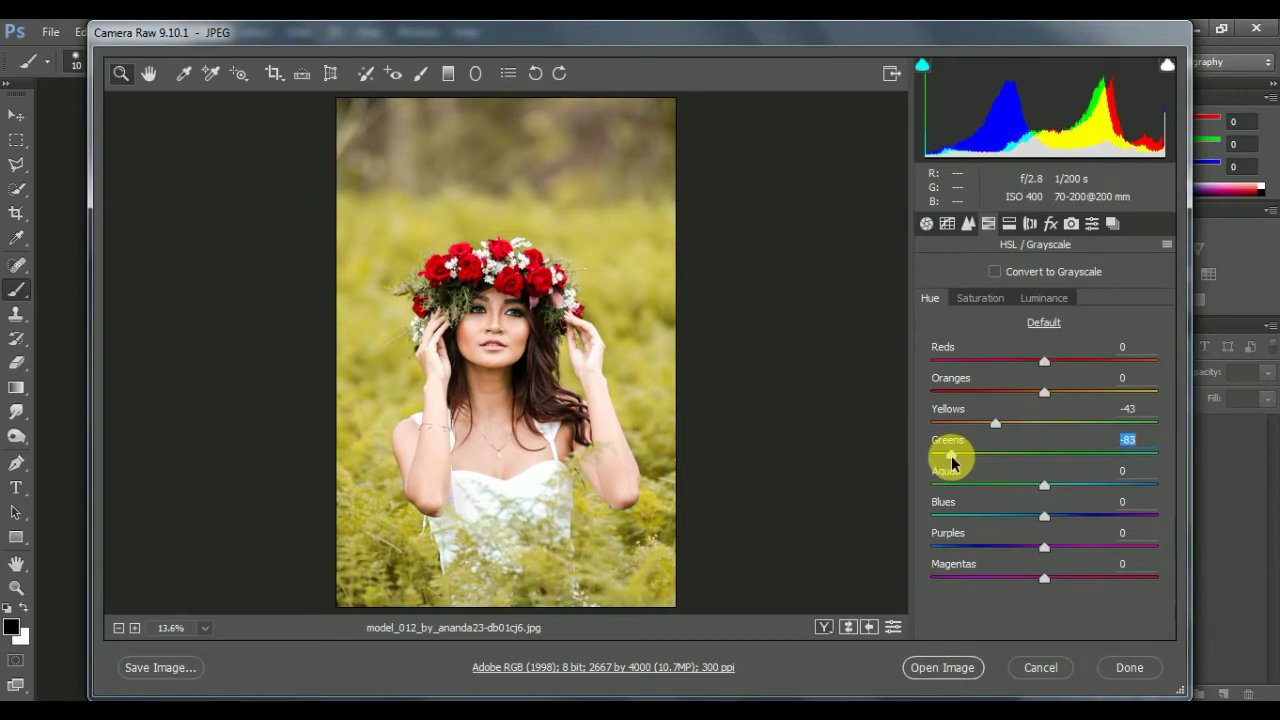
{"action": "mouse_move", "coordinate": [980, 423]}
{"action": "left_mouse_down"}
{"action": "mouse_move", "coordinate": [946, 428]}
{"action": "mouse_move", "coordinate": [968, 425]}
{"action": "left_mouse_up"}
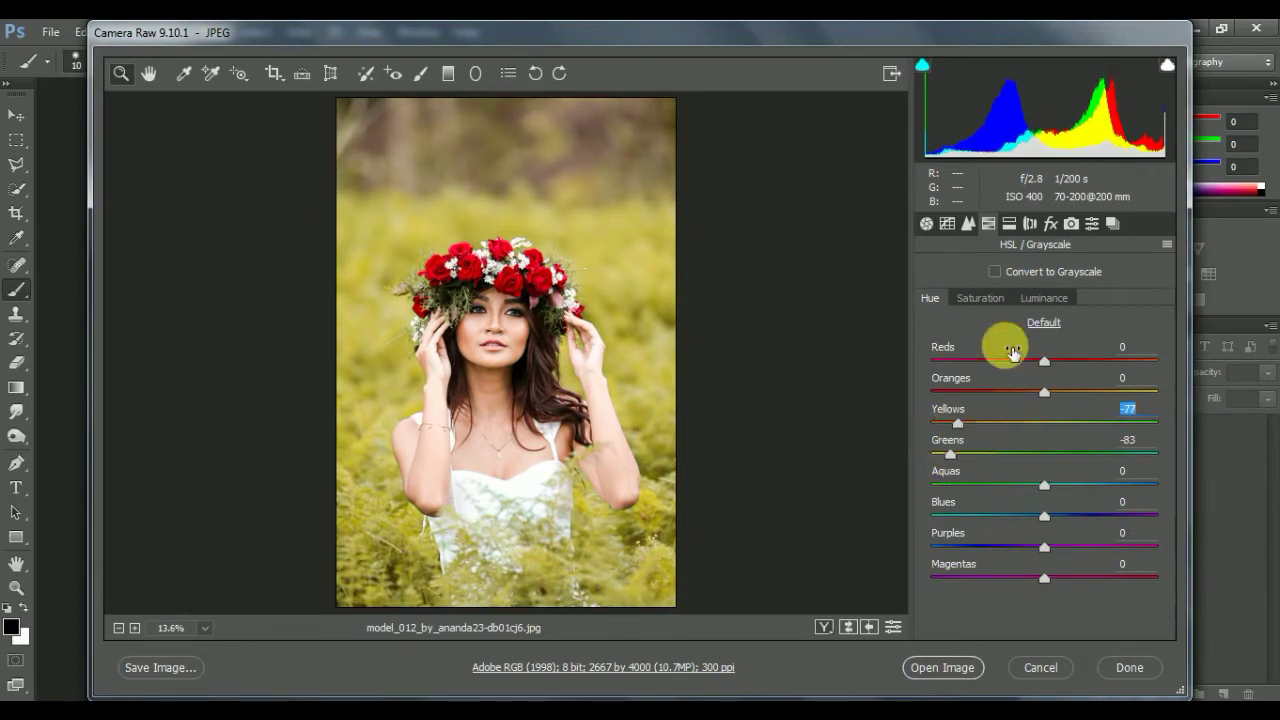
{"action": "left_click", "coordinate": [982, 298]}
{"action": "mouse_move", "coordinate": [1055, 423]}
{"action": "left_mouse_down"}
{"action": "mouse_move", "coordinate": [1097, 426]}
{"action": "mouse_move", "coordinate": [1079, 424]}
{"action": "mouse_move", "coordinate": [1111, 456]}
{"action": "mouse_move", "coordinate": [1074, 466]}
{"action": "mouse_move", "coordinate": [1077, 426]}
{"action": "mouse_move", "coordinate": [1065, 430]}
{"action": "left_mouse_up"}
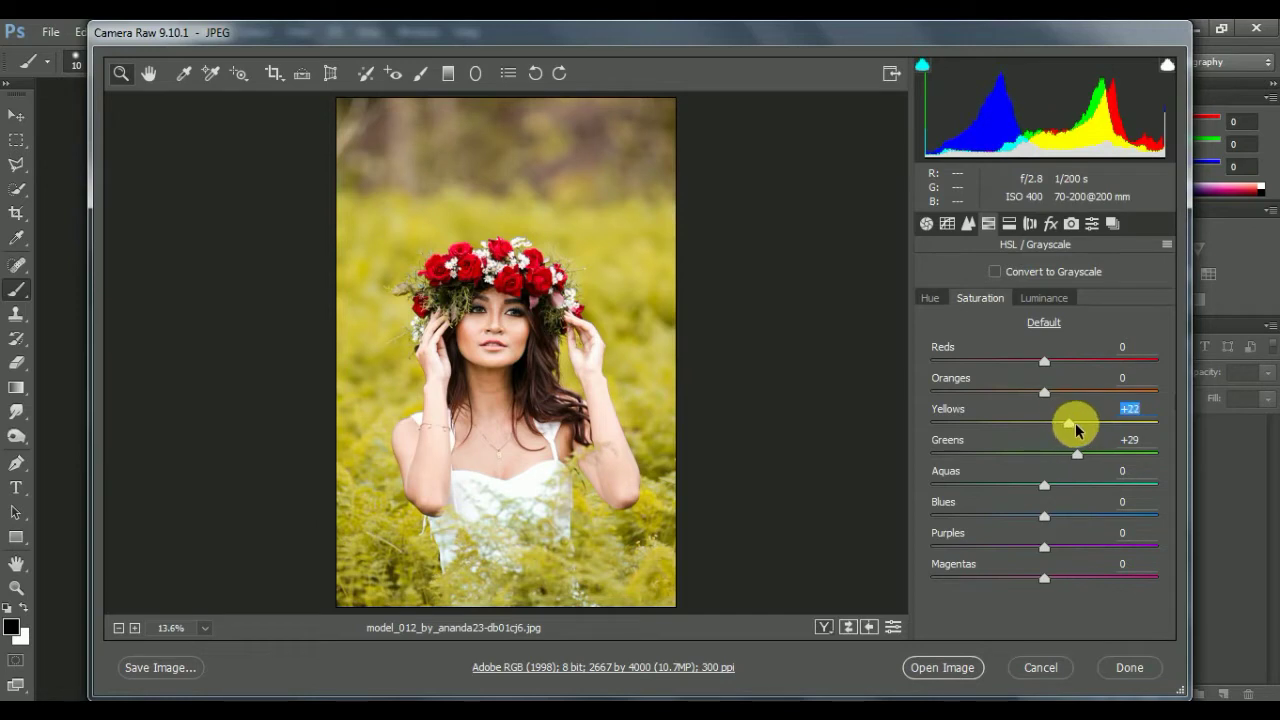
- Darken the Greens luminance to -18, leaving Yellows luminance at zero
{"action": "left_click", "coordinate": [1035, 298]}
{"action": "left_click_drag", "start_coordinate": [1044, 423], "coordinate": [1005, 425]}
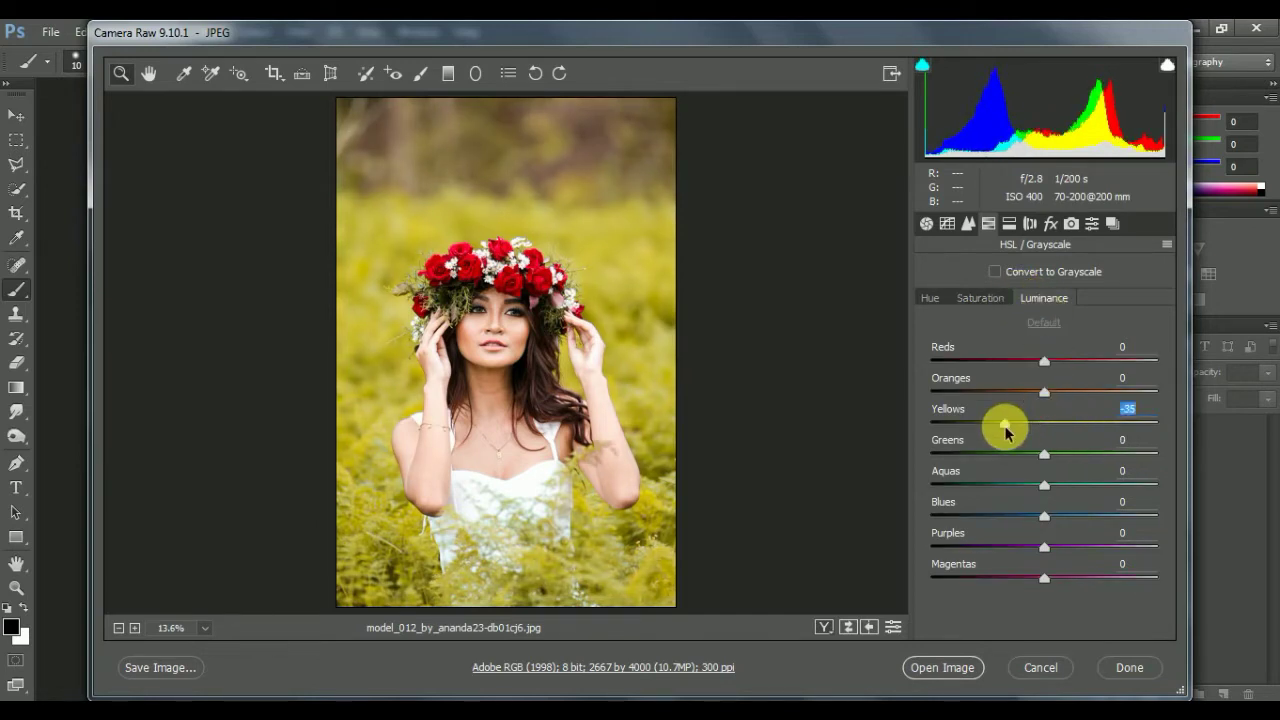
{"action": "double_click", "coordinate": [1005, 424]}
{"action": "mouse_move", "coordinate": [1020, 453]}
{"action": "left_mouse_down"}
{"action": "mouse_move", "coordinate": [1034, 459]}
{"action": "mouse_move", "coordinate": [1022, 455]}
{"action": "left_mouse_up"}
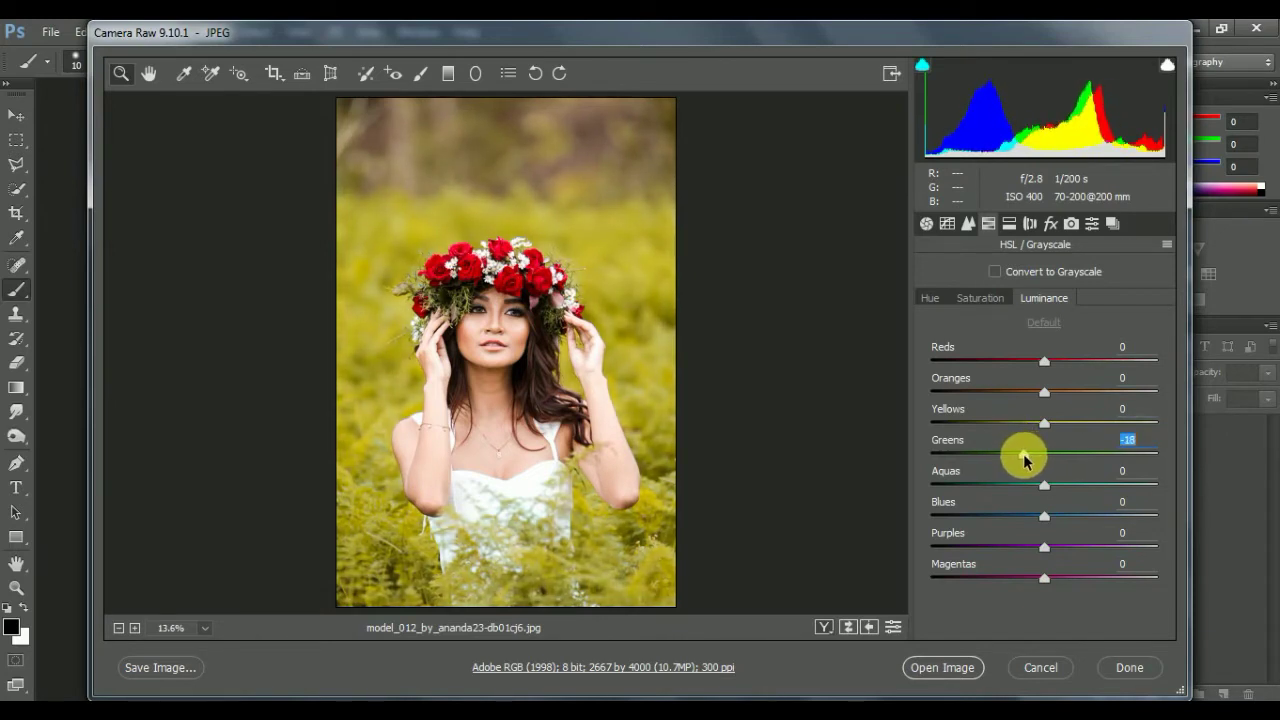
- Ease the Greens hue back to -77 and reduce Greens saturation to +23
{"action": "left_click", "coordinate": [980, 298]}
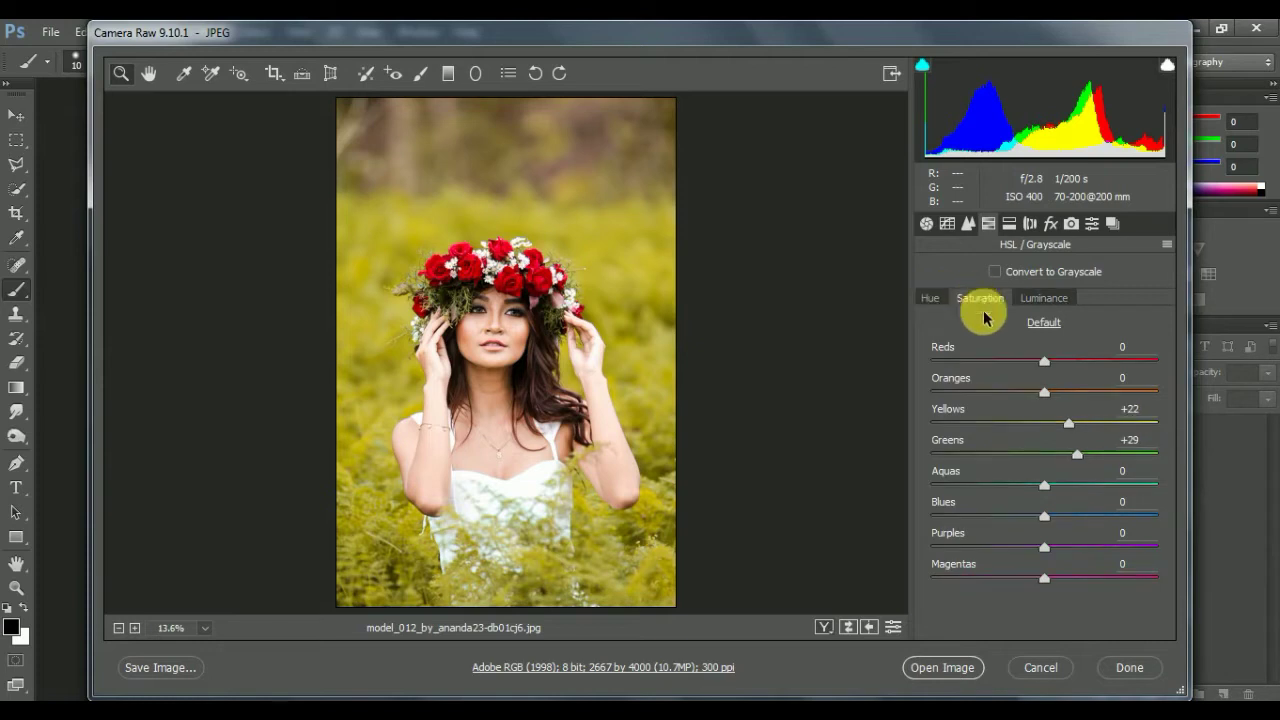
{"action": "left_click", "coordinate": [932, 298]}
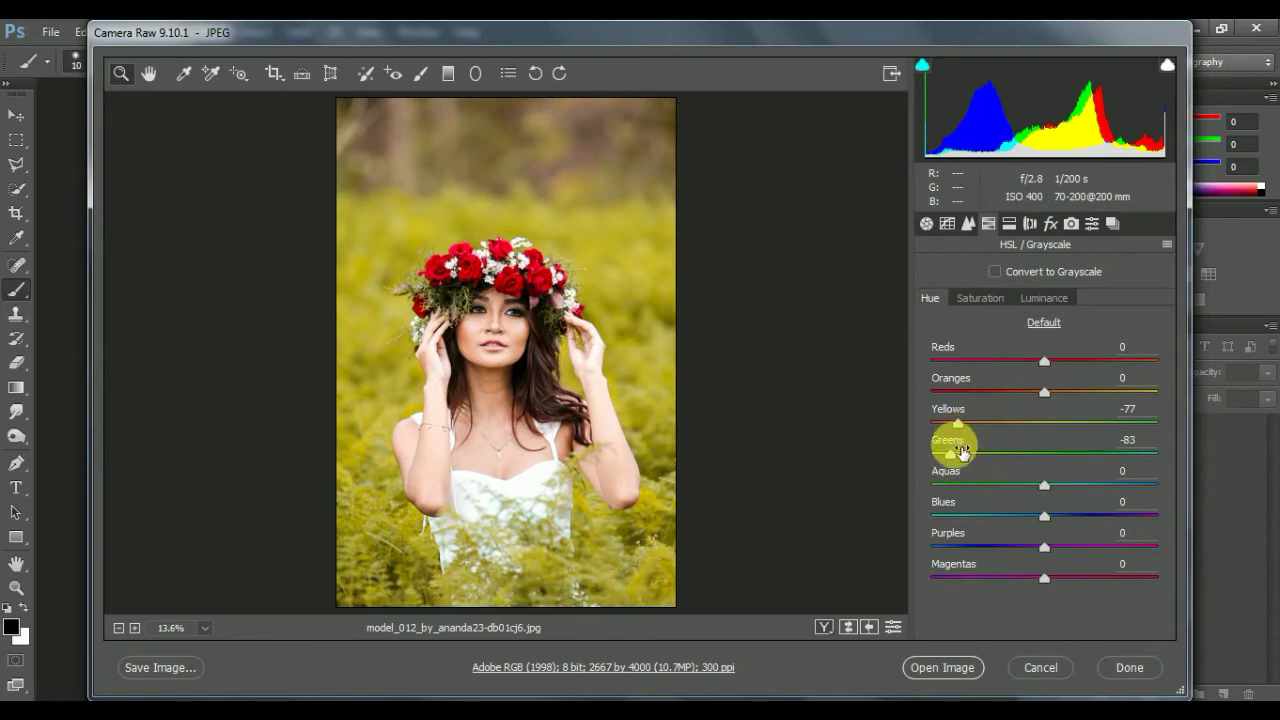
{"action": "mouse_move", "coordinate": [951, 453]}
{"action": "left_mouse_down"}
{"action": "mouse_move", "coordinate": [962, 458]}
{"action": "mouse_move", "coordinate": [952, 453]}
{"action": "left_mouse_up"}
{"action": "left_click", "coordinate": [980, 298]}
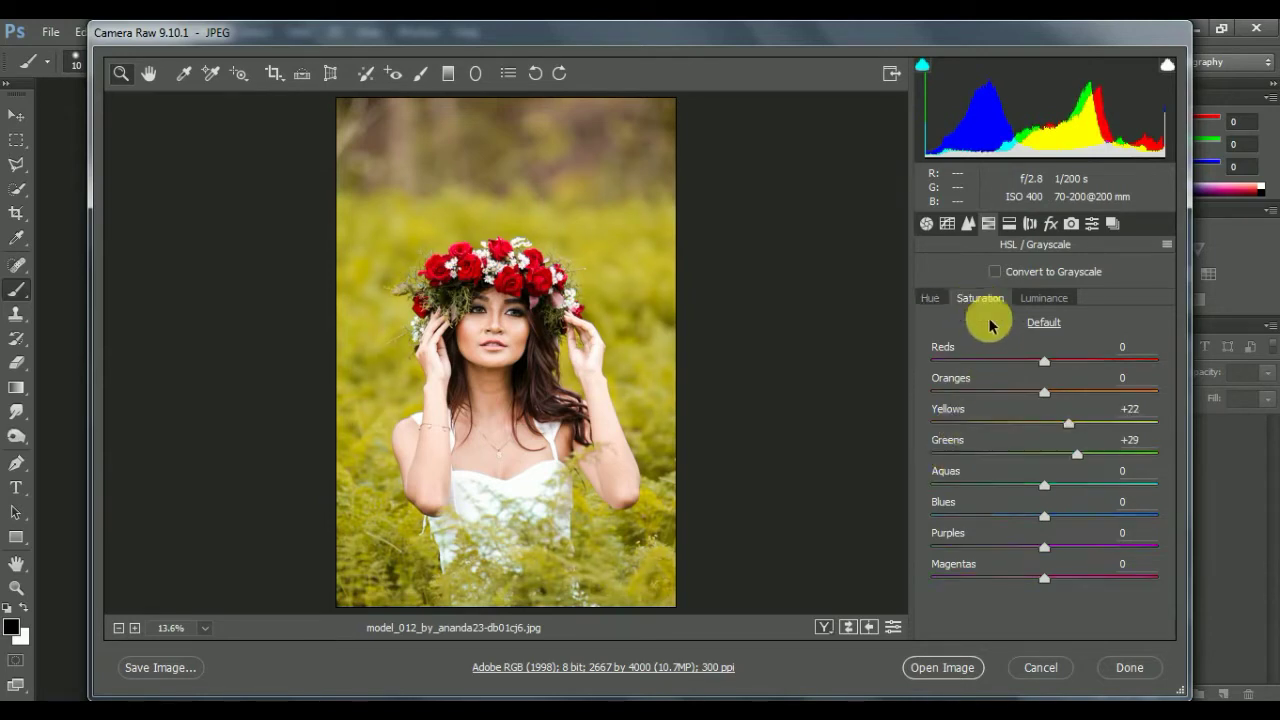
{"action": "left_click_drag", "start_coordinate": [1076, 461], "coordinate": [1060, 428]}
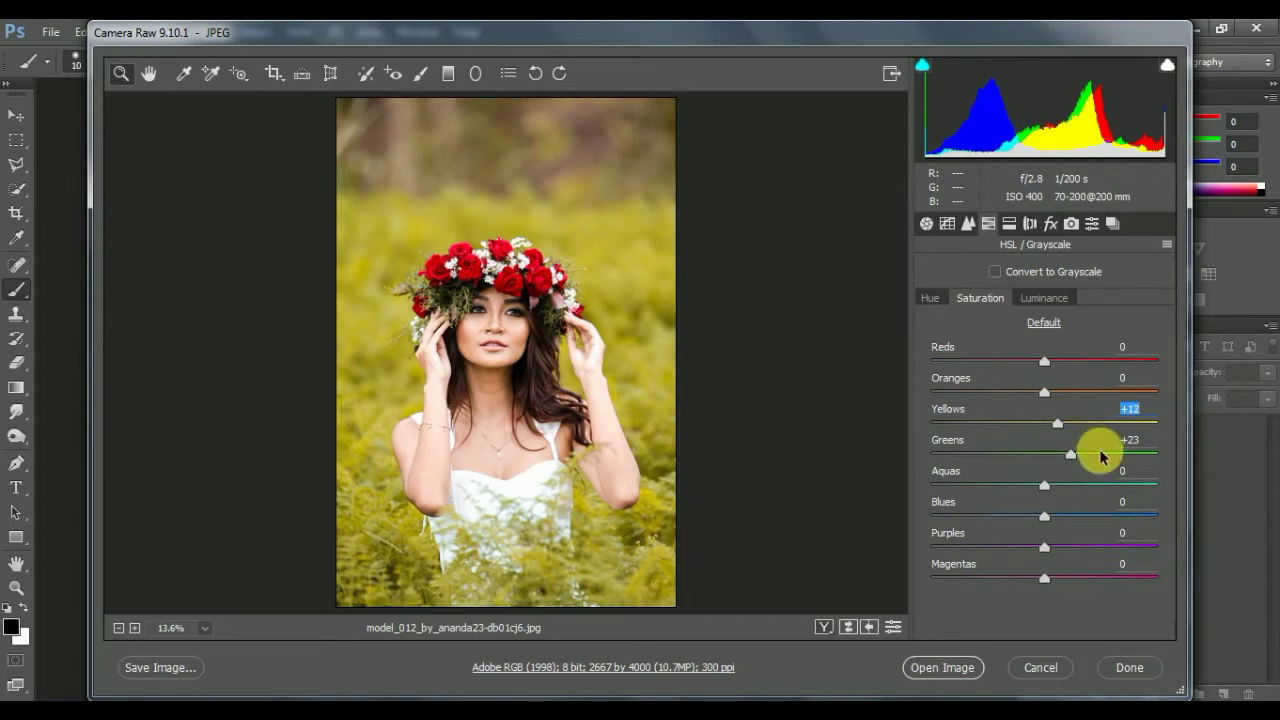
- Lighten Oranges luminance to +9, saturate Reds to +43, and begin a dark post-crop vignette
{"action": "left_click", "coordinate": [1042, 300]}
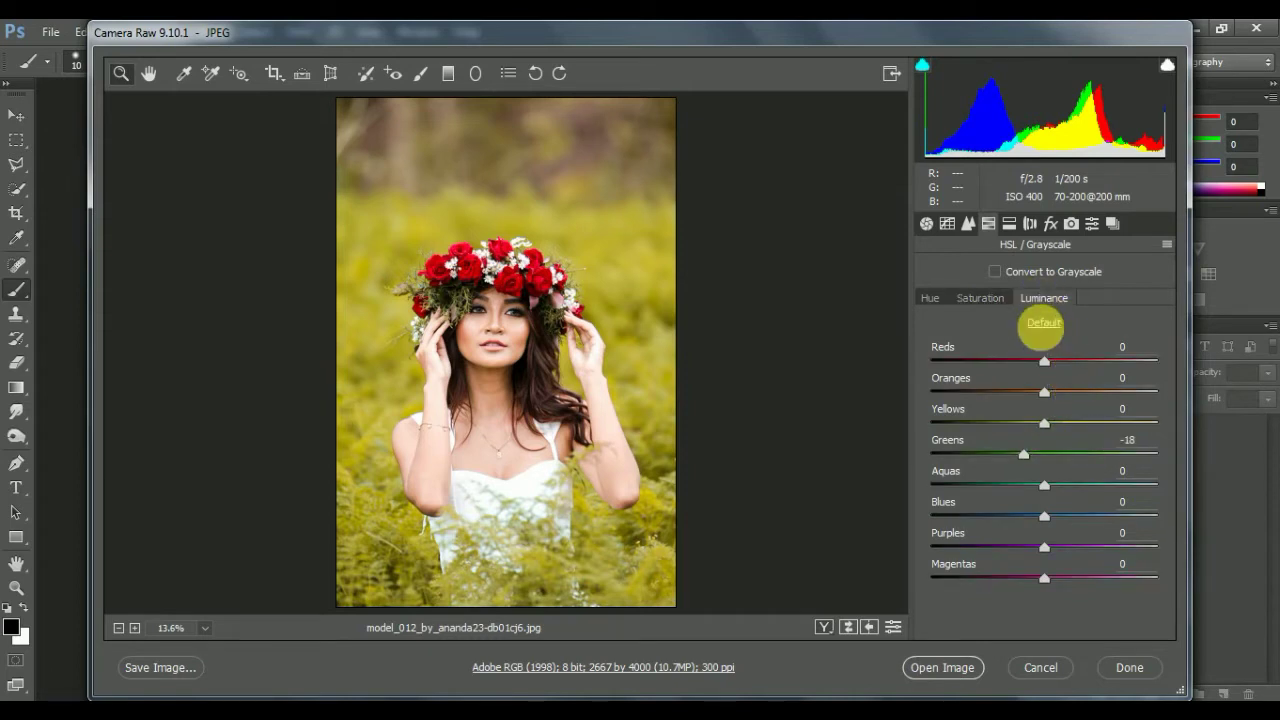
{"action": "left_click_drag", "start_coordinate": [1044, 391], "coordinate": [1056, 398]}
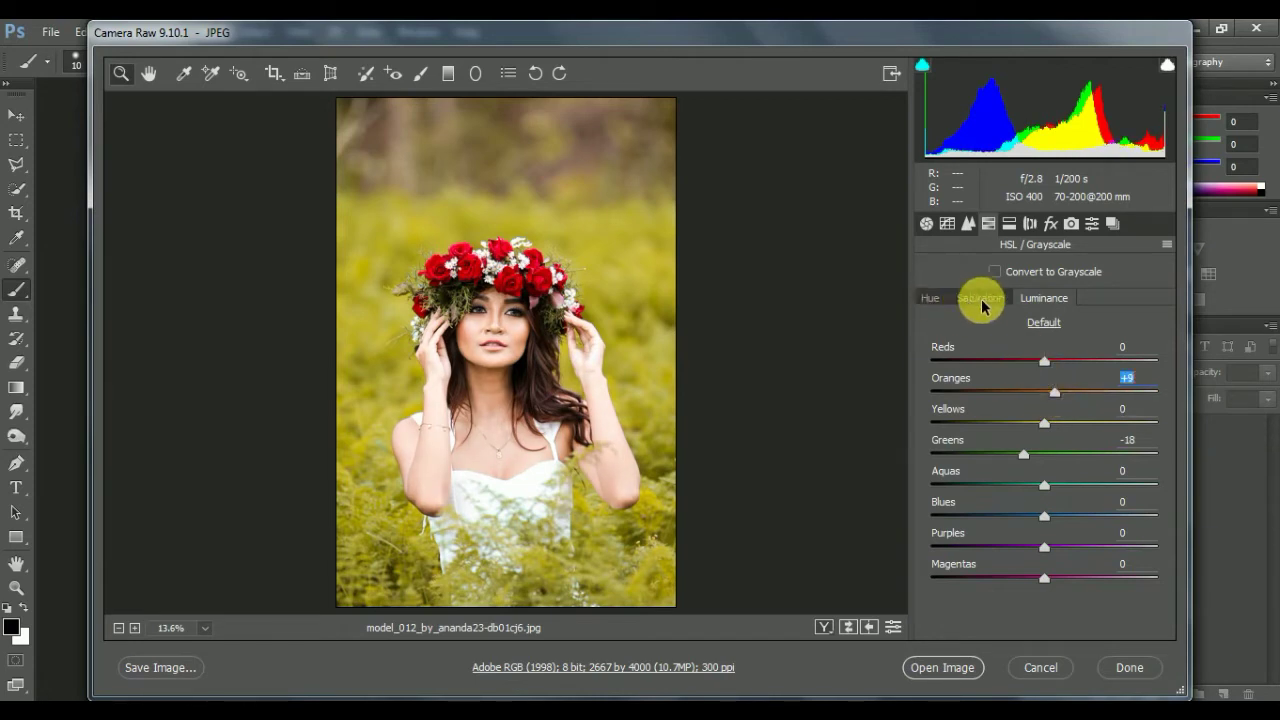
{"action": "left_click", "coordinate": [981, 306]}
{"action": "left_click", "coordinate": [1068, 360]}
{"action": "left_click_drag", "start_coordinate": [1068, 366], "coordinate": [1111, 372]}
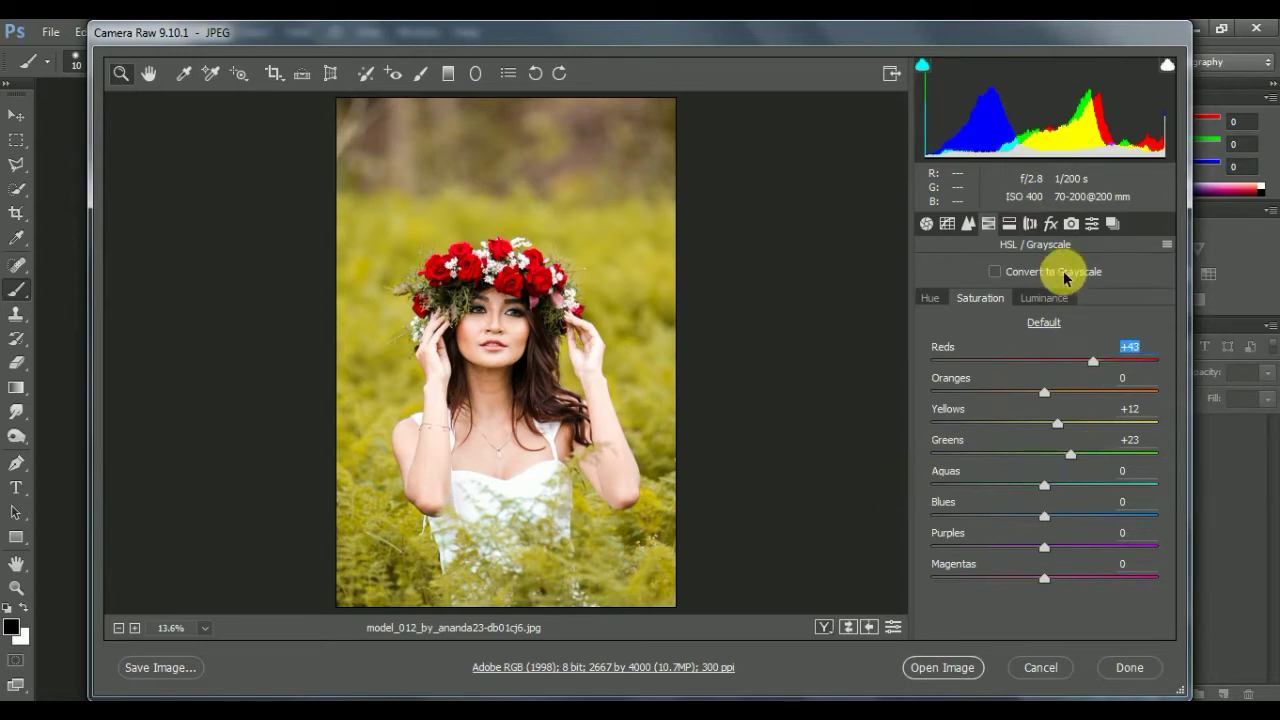
{"action": "left_click", "coordinate": [1050, 223]}
{"action": "left_click", "coordinate": [1020, 533]}
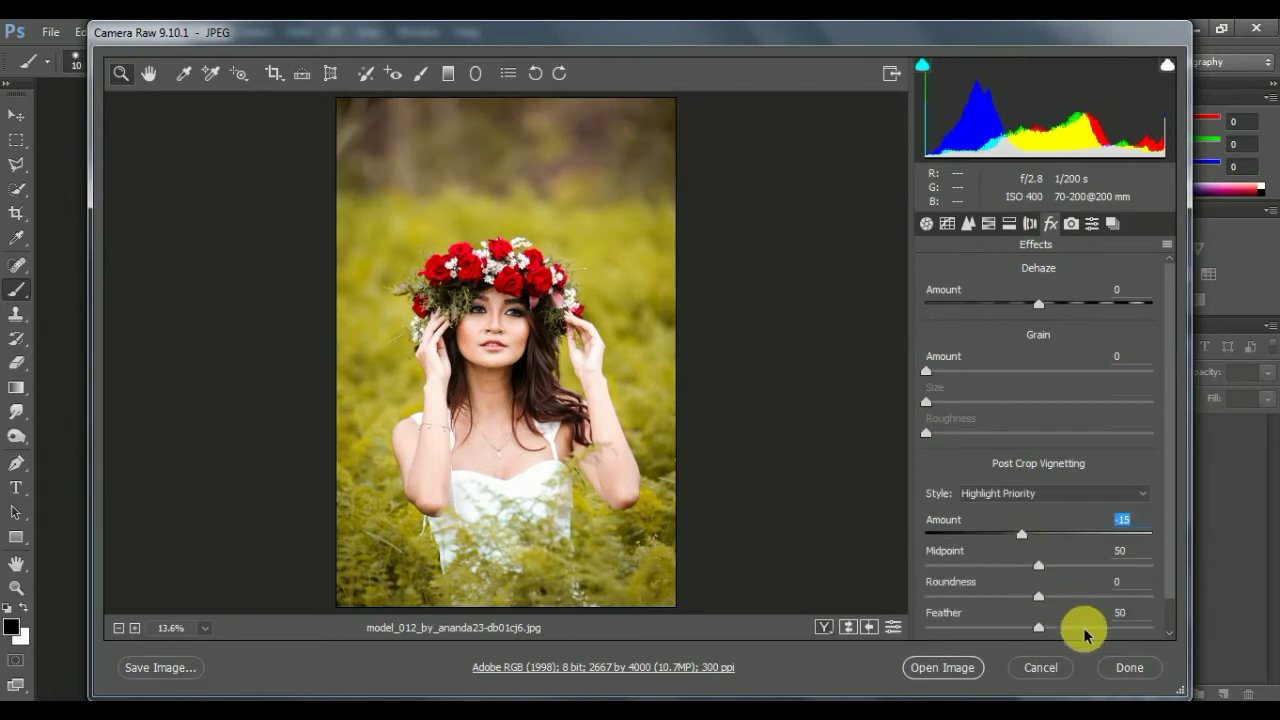
- Set the post-crop vignette to Amount -26 with Feather 73, then open the image in Photoshop
{"action": "left_click_drag", "start_coordinate": [1080, 627], "coordinate": [1090, 625]}
{"action": "left_click", "coordinate": [1021, 534]}
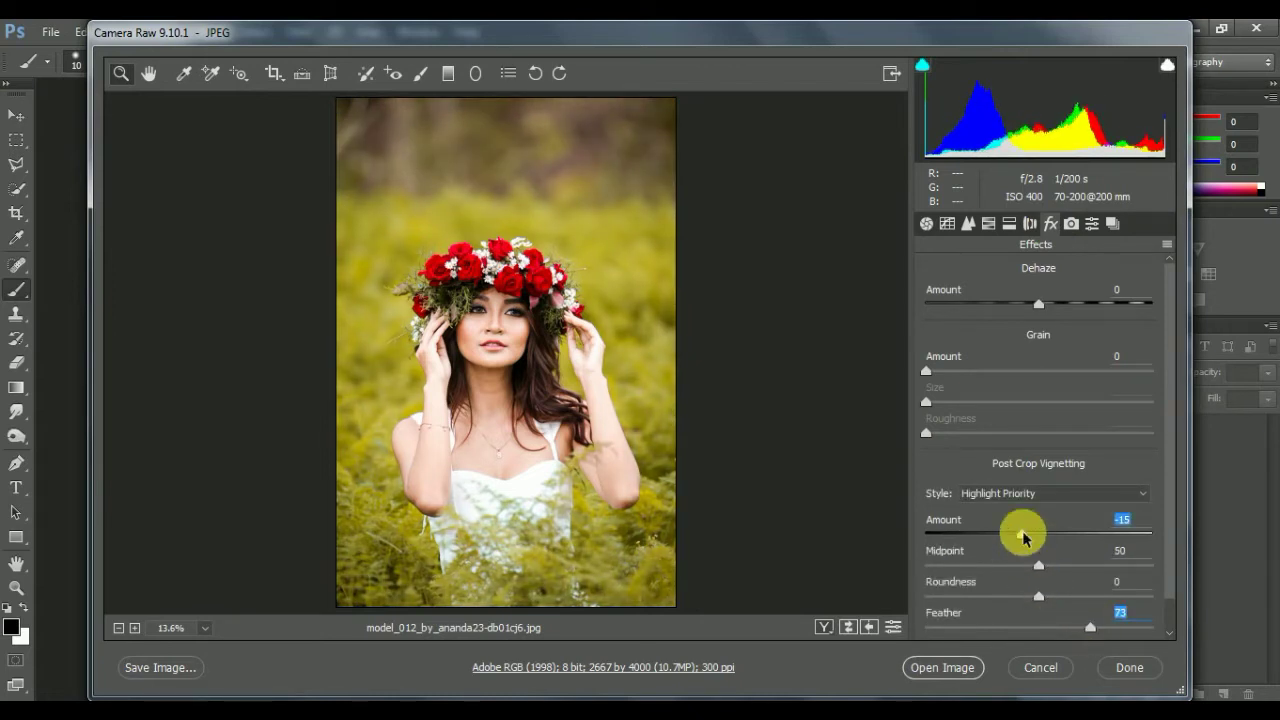
{"action": "left_click_drag", "start_coordinate": [1022, 537], "coordinate": [1012, 540]}
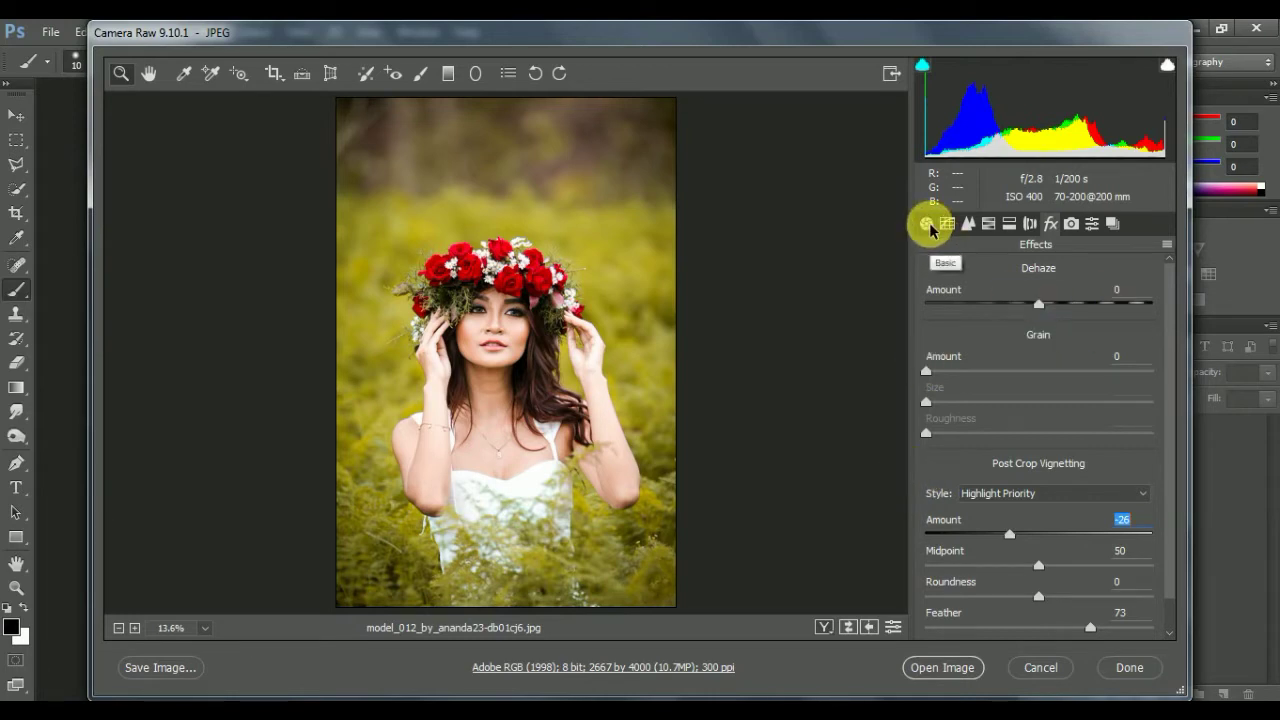
{"action": "left_click", "coordinate": [928, 226]}
{"action": "left_click", "coordinate": [987, 226]}
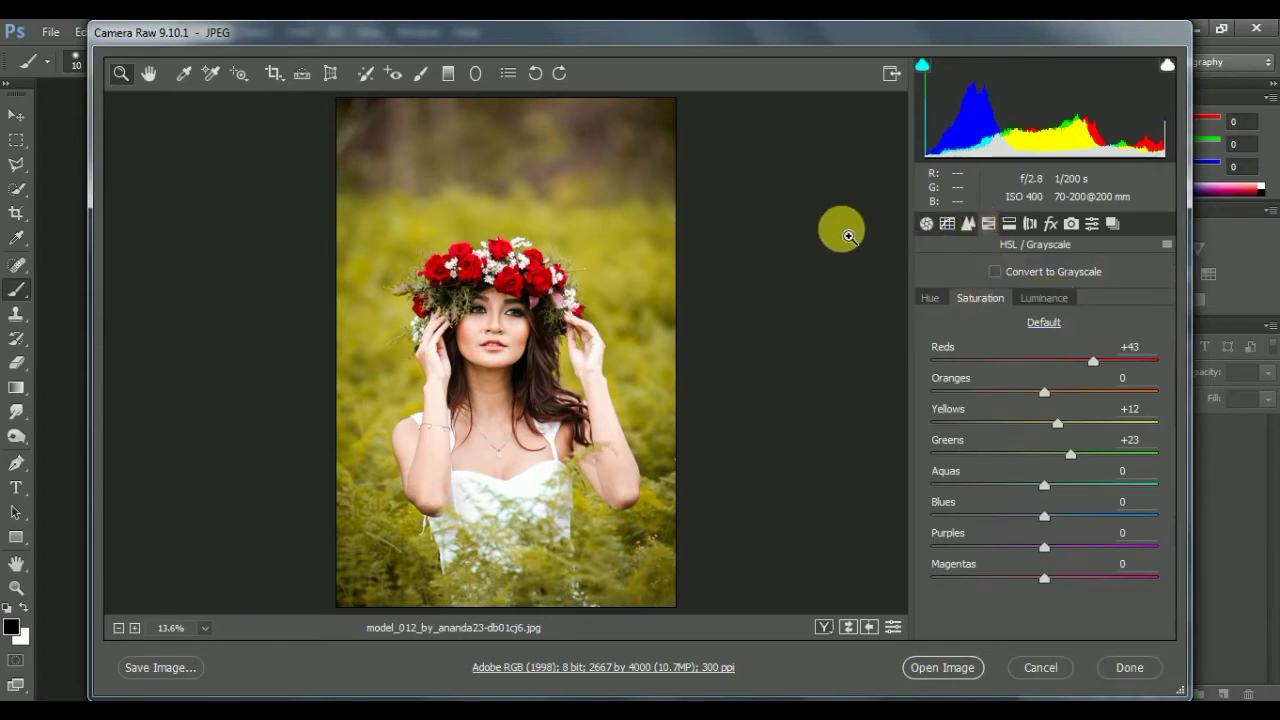
{"action": "left_click", "coordinate": [945, 668]}
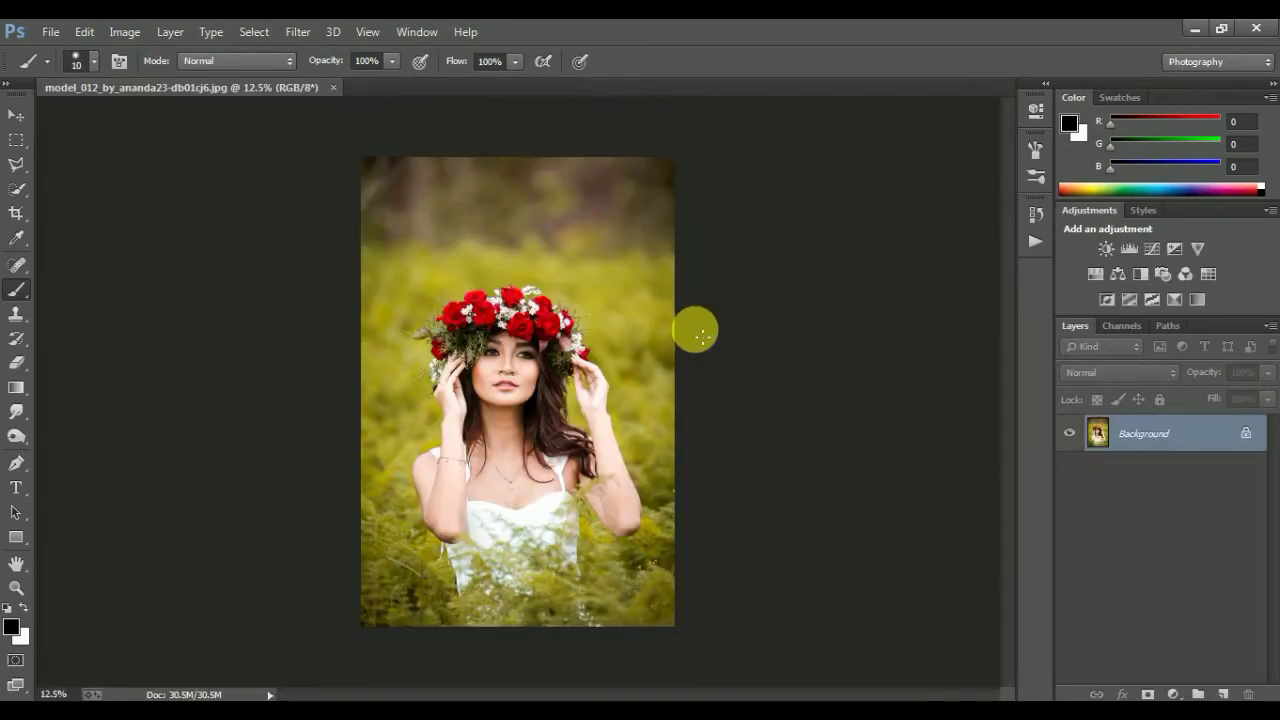
{"action": "key", "text": "ctrl+plus"}
{"action": "key", "text": "ctrl+plus"}
{"action": "key", "text": "ctrl+plus"}
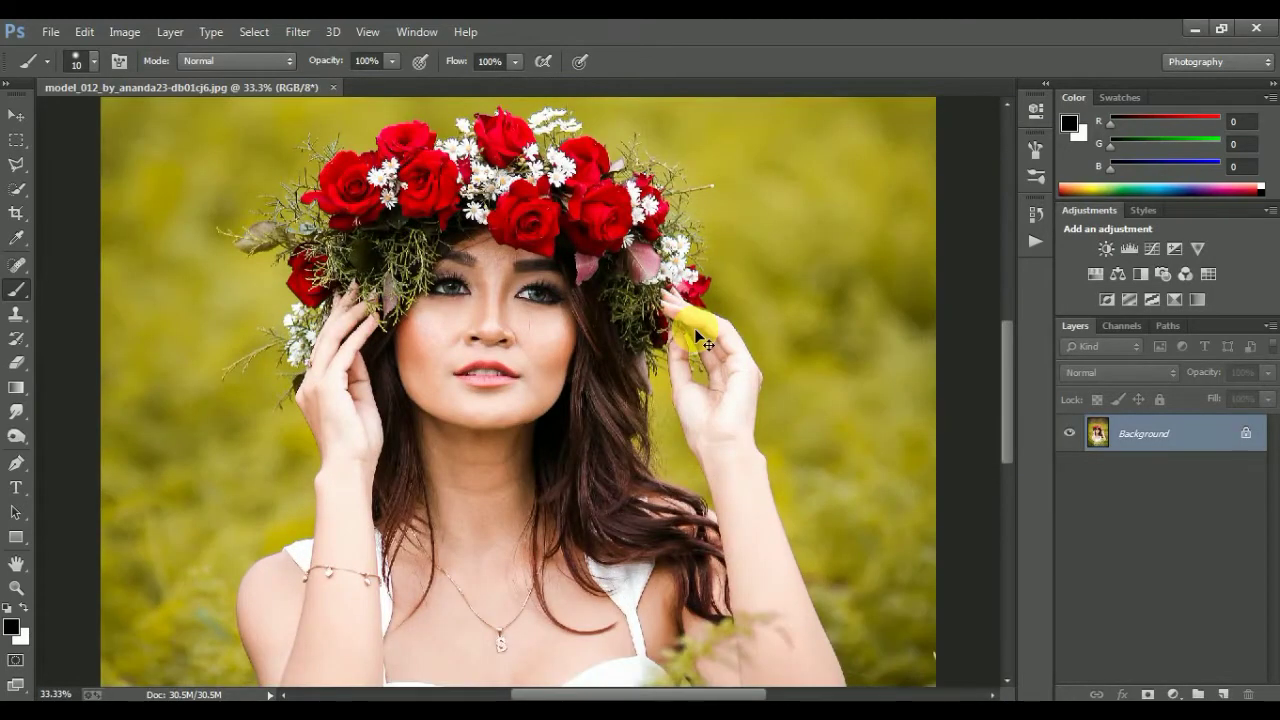
{"action": "key", "text": "ctrl+minus"}
{"action": "key", "text": "ctrl+minus"}
{"action": "key", "text": "ctrl+minus"}
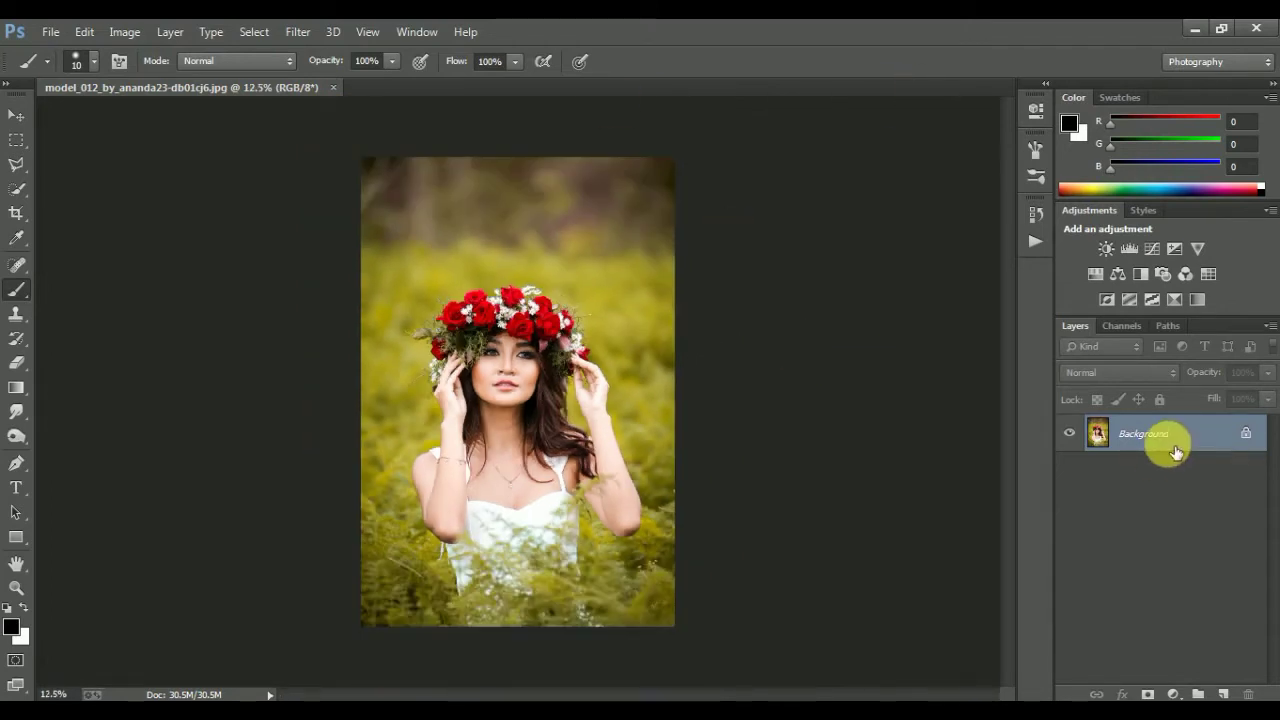
{"action": "left_click", "coordinate": [1173, 693]}
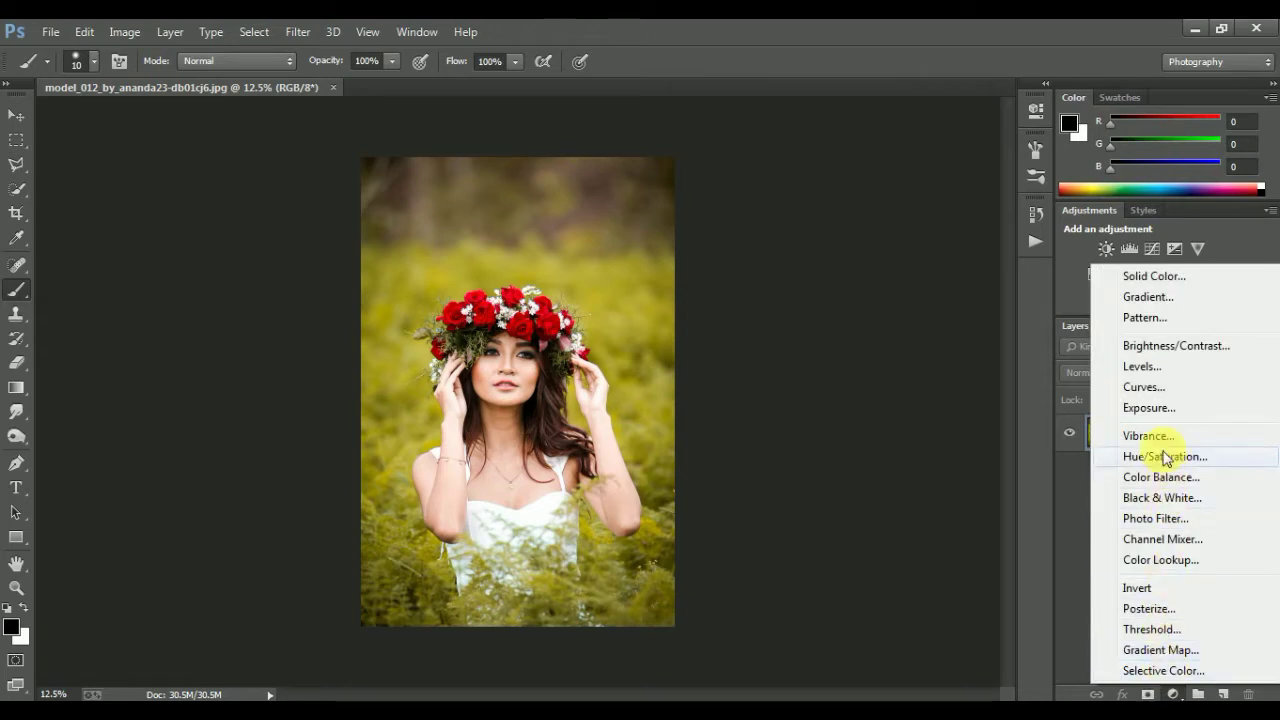
- Add a Hue/Saturation layer shifting Yellows hue to about -14 with raised saturation
{"action": "left_click", "coordinate": [1160, 456]}
{"action": "left_click", "coordinate": [859, 183]}
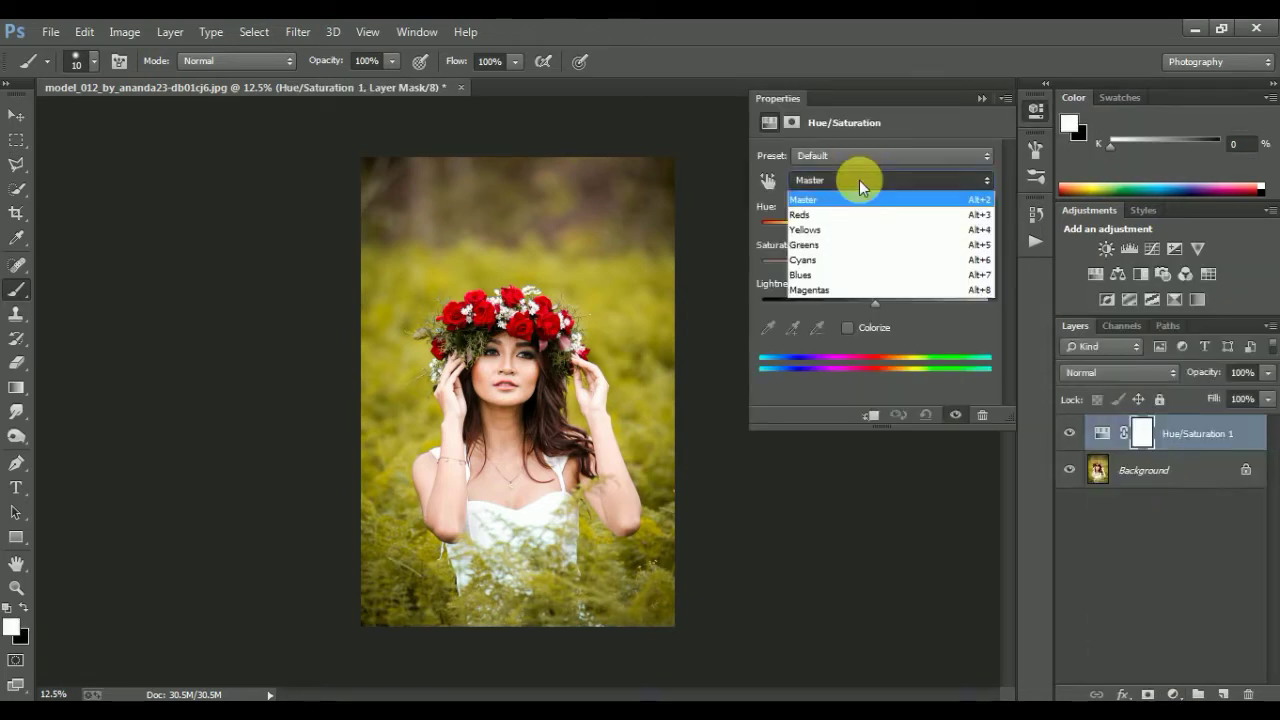
{"action": "left_click", "coordinate": [862, 230]}
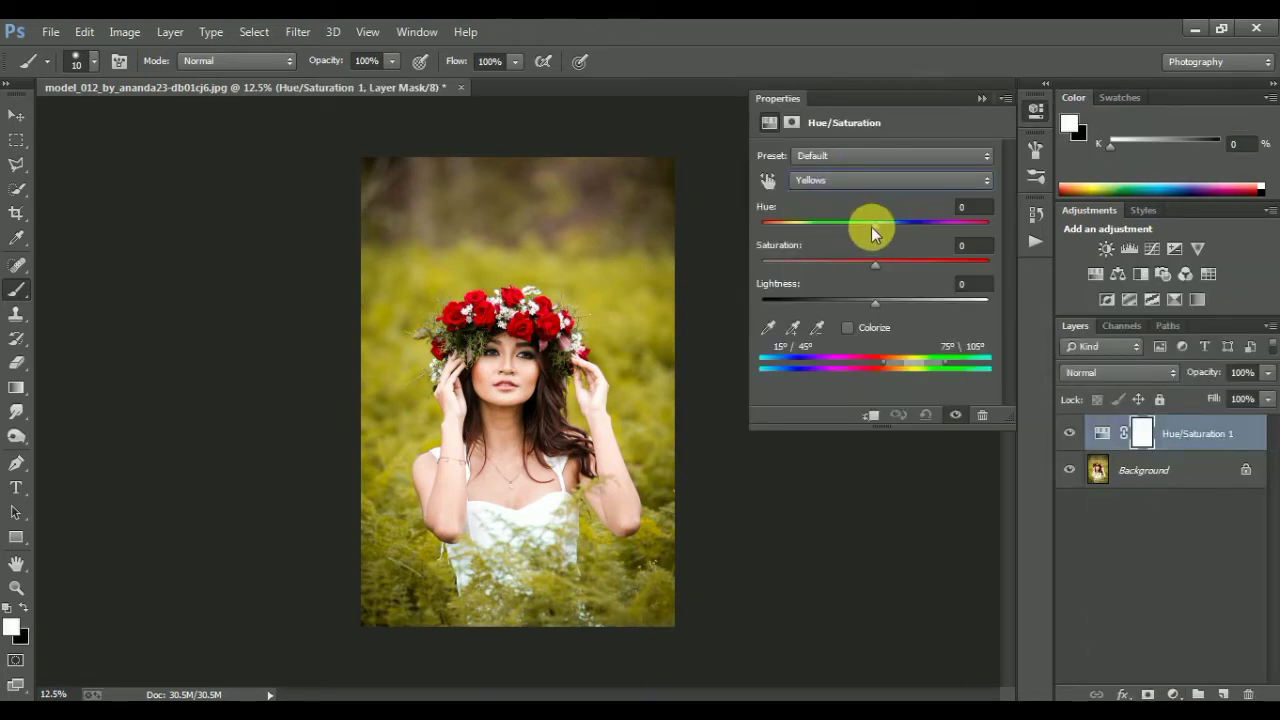
{"action": "left_click_drag", "start_coordinate": [865, 235], "coordinate": [856, 232]}
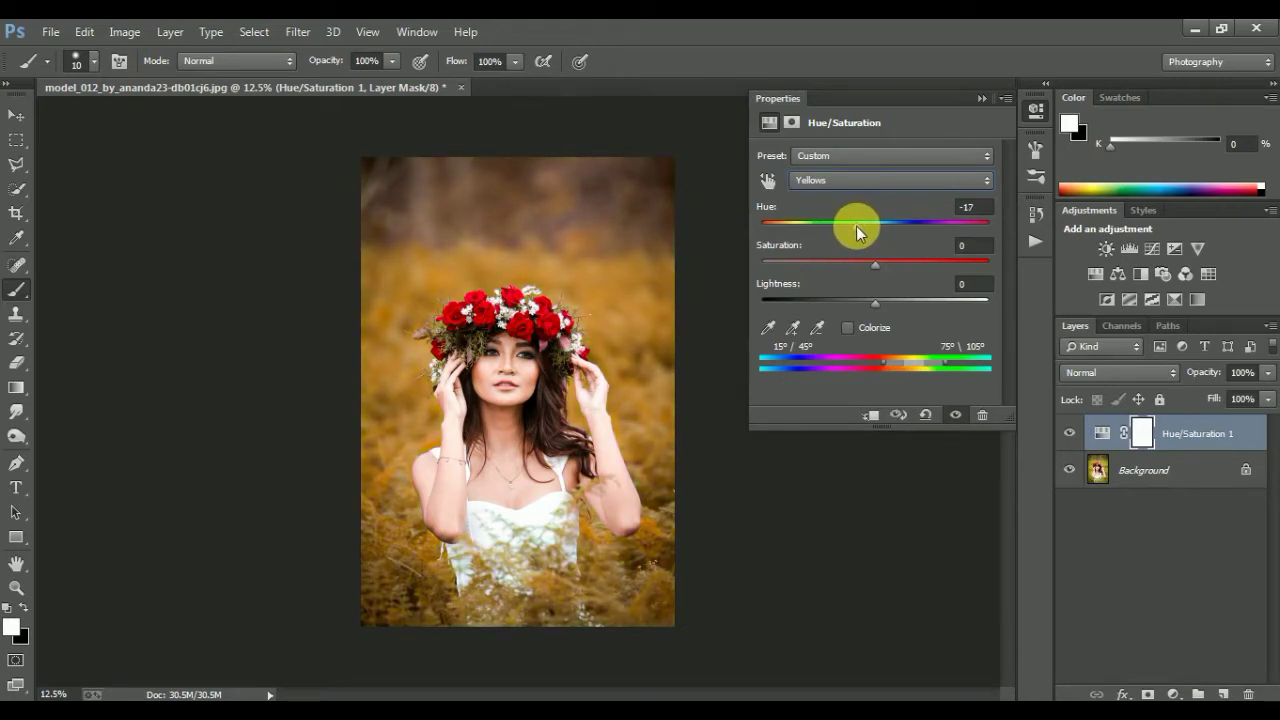
{"action": "left_click_drag", "start_coordinate": [874, 264], "coordinate": [881, 264]}
{"action": "mouse_move", "coordinate": [884, 266]}
{"action": "left_mouse_down"}
{"action": "mouse_move", "coordinate": [897, 271]}
{"action": "mouse_move", "coordinate": [885, 274]}
{"action": "left_mouse_up"}
{"action": "left_click_drag", "start_coordinate": [857, 233], "coordinate": [859, 232]}
- Compare the Hue/Saturation layer on and off and set its opacity to 80%
{"action": "left_click", "coordinate": [980, 97]}
{"action": "left_click", "coordinate": [1072, 433]}
{"action": "left_click", "coordinate": [1072, 433]}
{"action": "left_click", "coordinate": [1268, 372]}
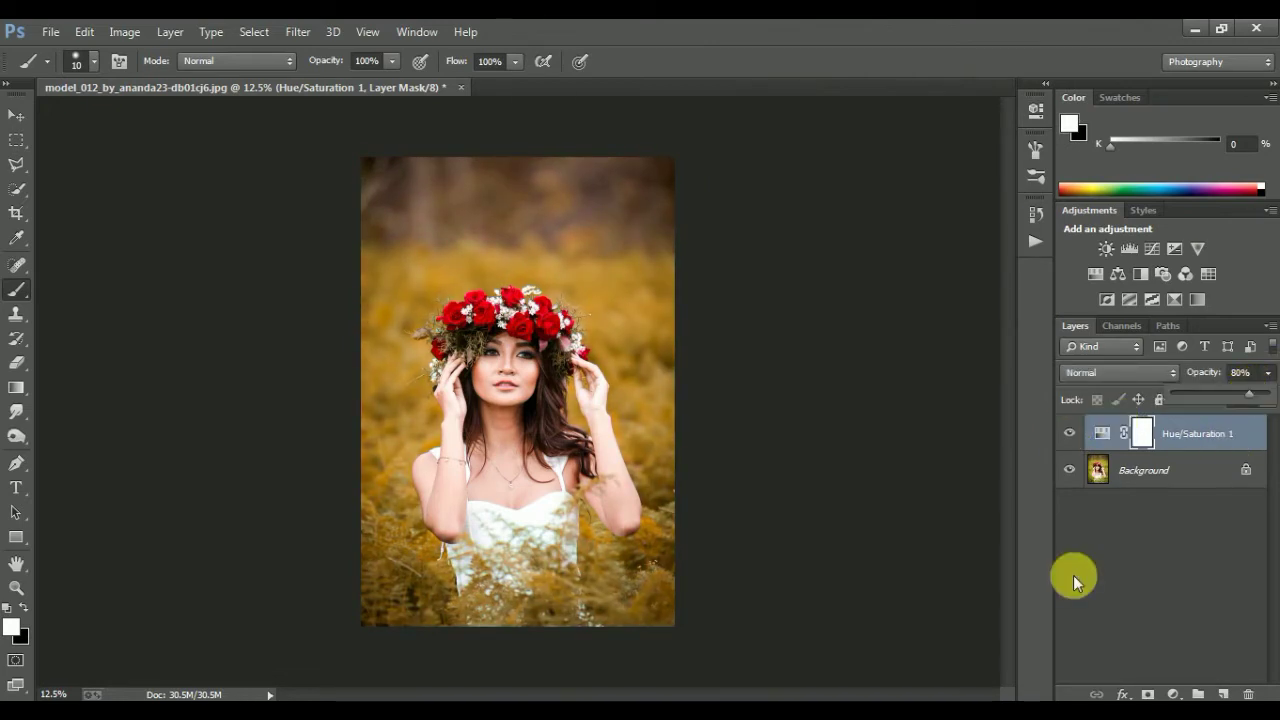
{"action": "left_click", "coordinate": [1210, 450]}
{"action": "left_click", "coordinate": [1210, 450]}
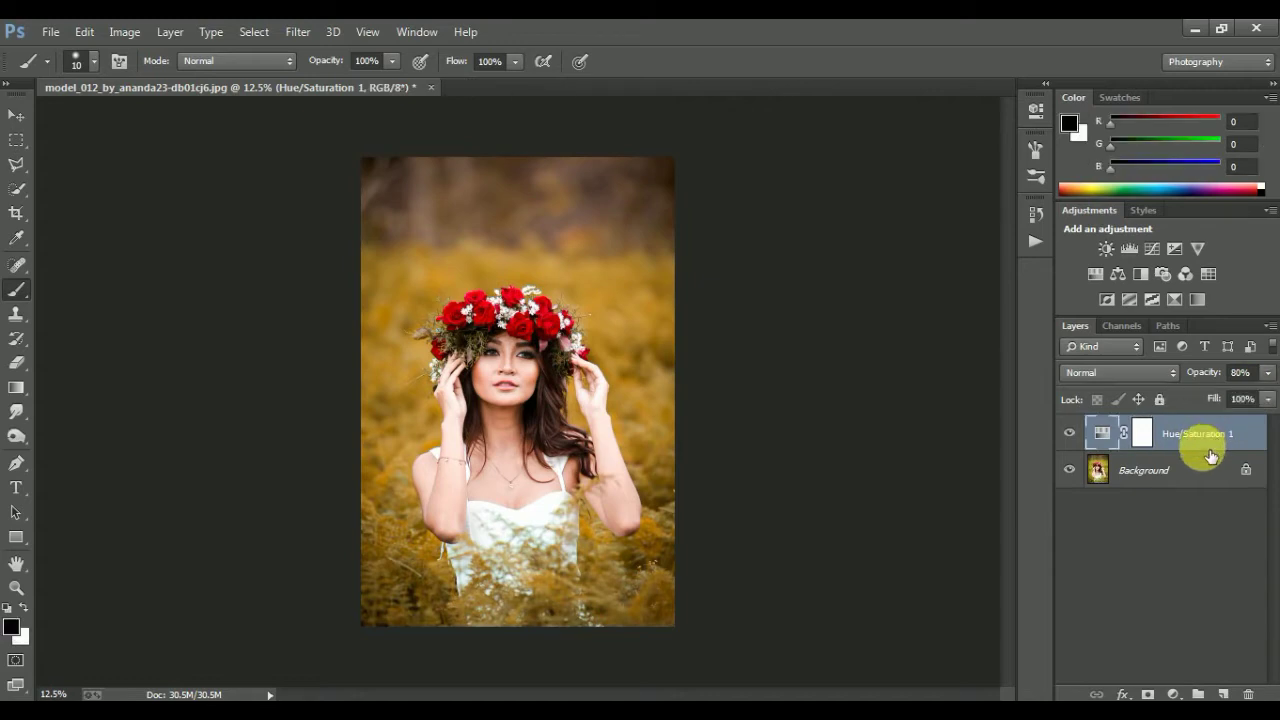
{"action": "left_click", "coordinate": [1173, 693]}
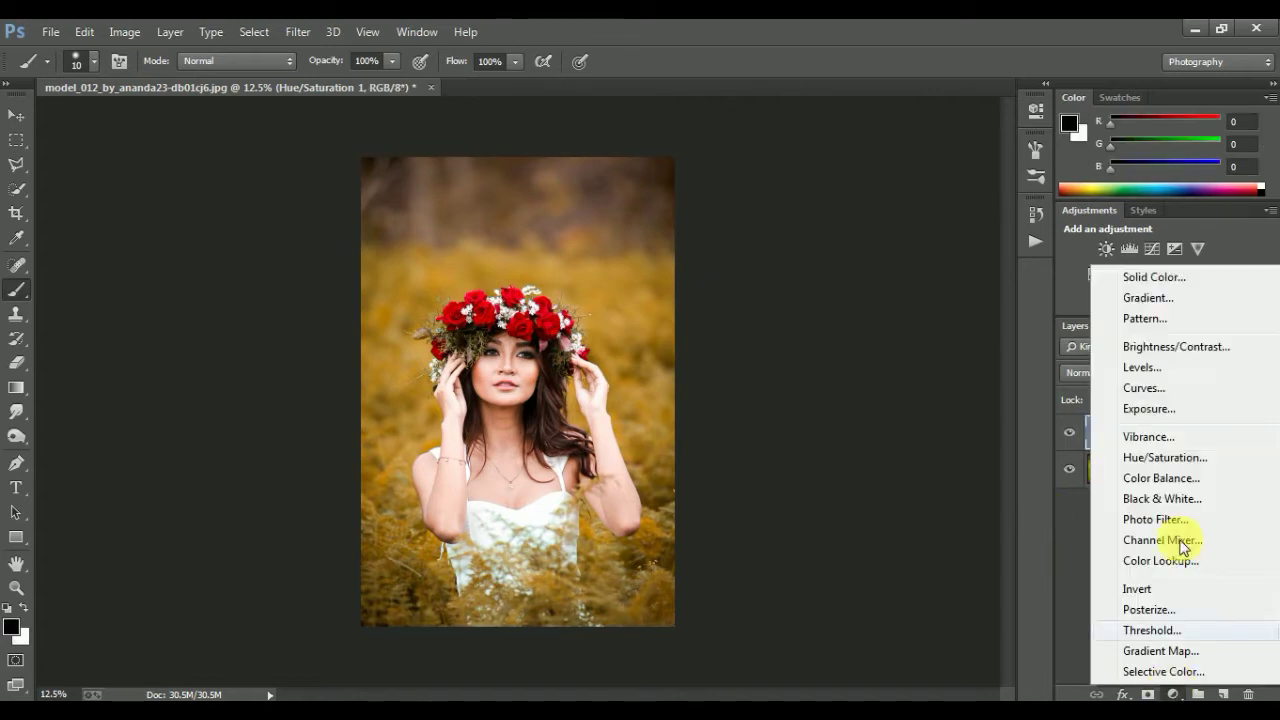
- Add a reversed Radial Gradient Fill layer scaled to about 288%
{"action": "left_click", "coordinate": [1131, 300]}
{"action": "left_click", "coordinate": [829, 236]}
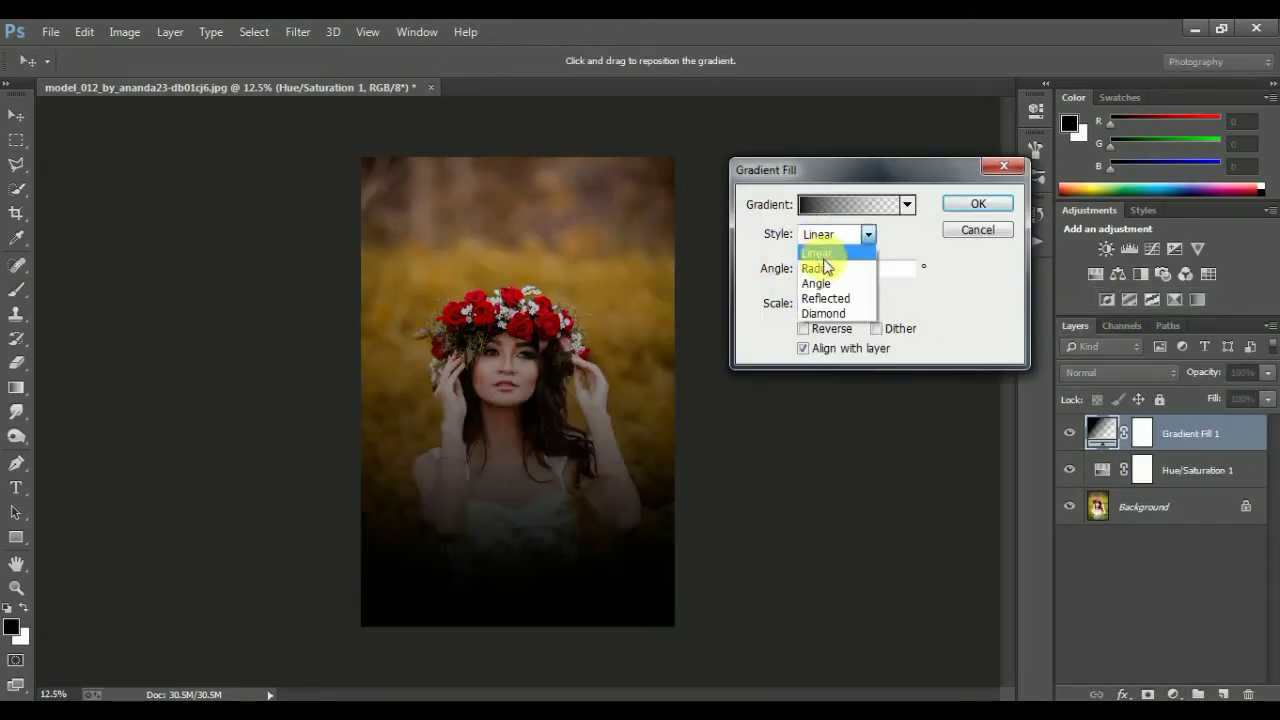
{"action": "left_click", "coordinate": [826, 250]}
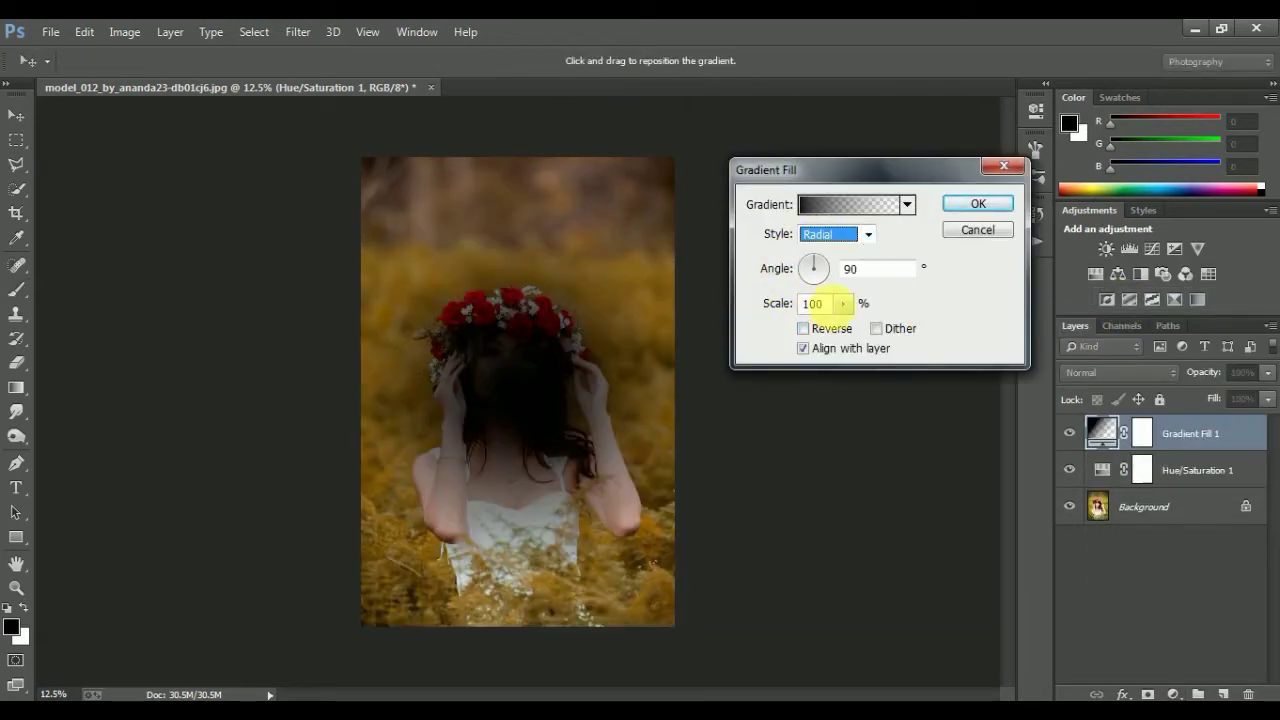
{"action": "left_click", "coordinate": [803, 328]}
{"action": "left_click", "coordinate": [842, 304]}
{"action": "left_click_drag", "start_coordinate": [857, 330], "coordinate": [854, 331]}
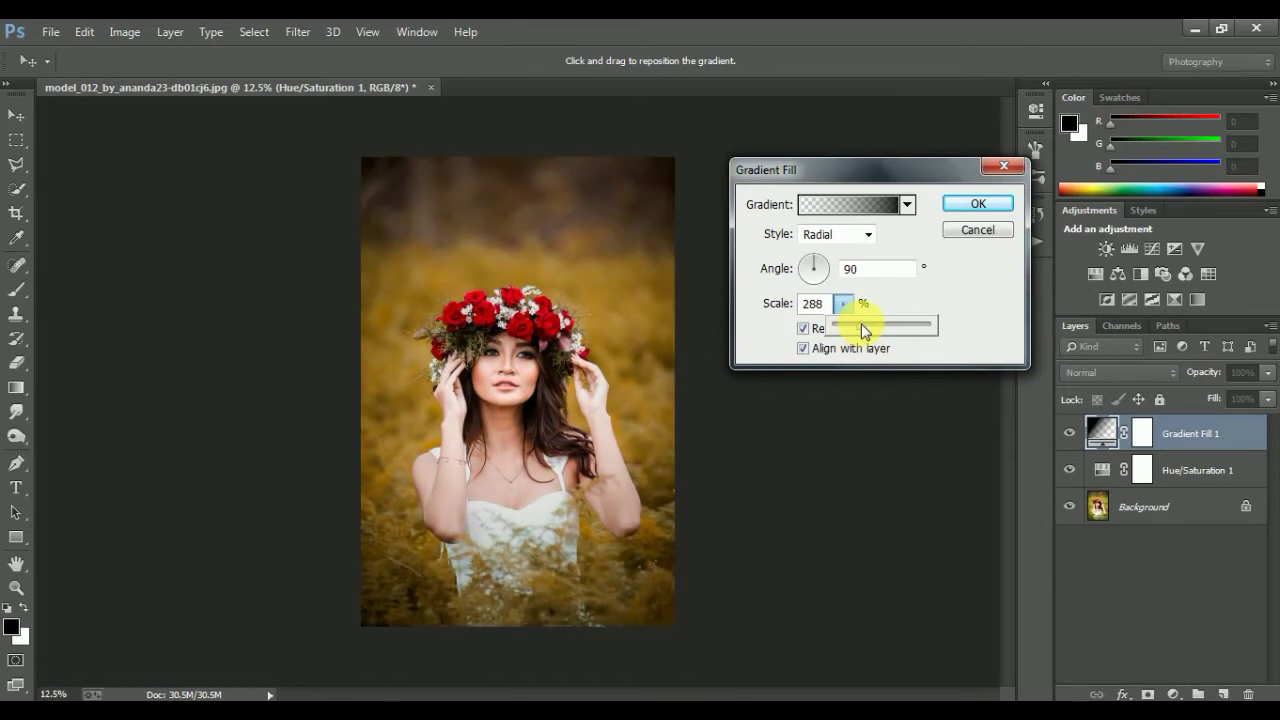
{"action": "left_click", "coordinate": [980, 204]}
{"action": "left_click", "coordinate": [980, 204]}
- Compare the Gradient Fill layer on and off and lower its opacity to 78%
{"action": "left_click", "coordinate": [1069, 434]}
{"action": "left_click", "coordinate": [1069, 434]}
{"action": "left_click", "coordinate": [1266, 372]}
{"action": "left_click_drag", "start_coordinate": [1253, 397], "coordinate": [1249, 397]}
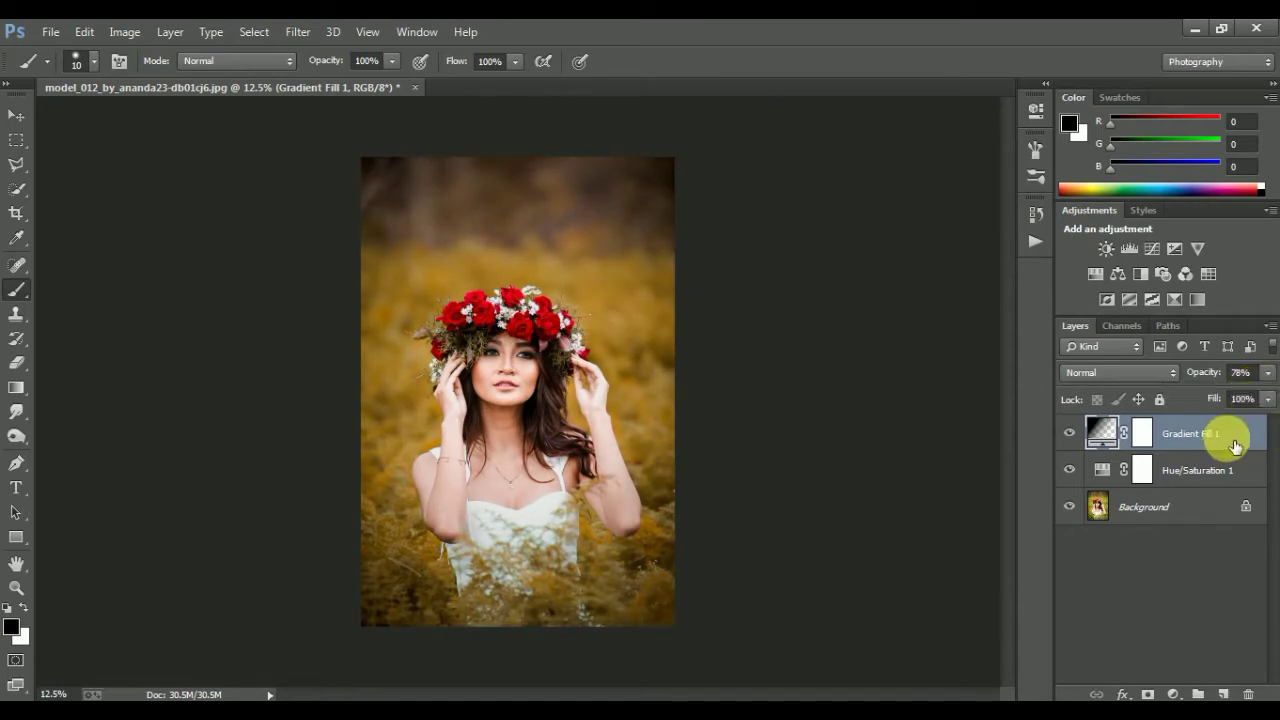
{"action": "left_click", "coordinate": [1167, 692]}
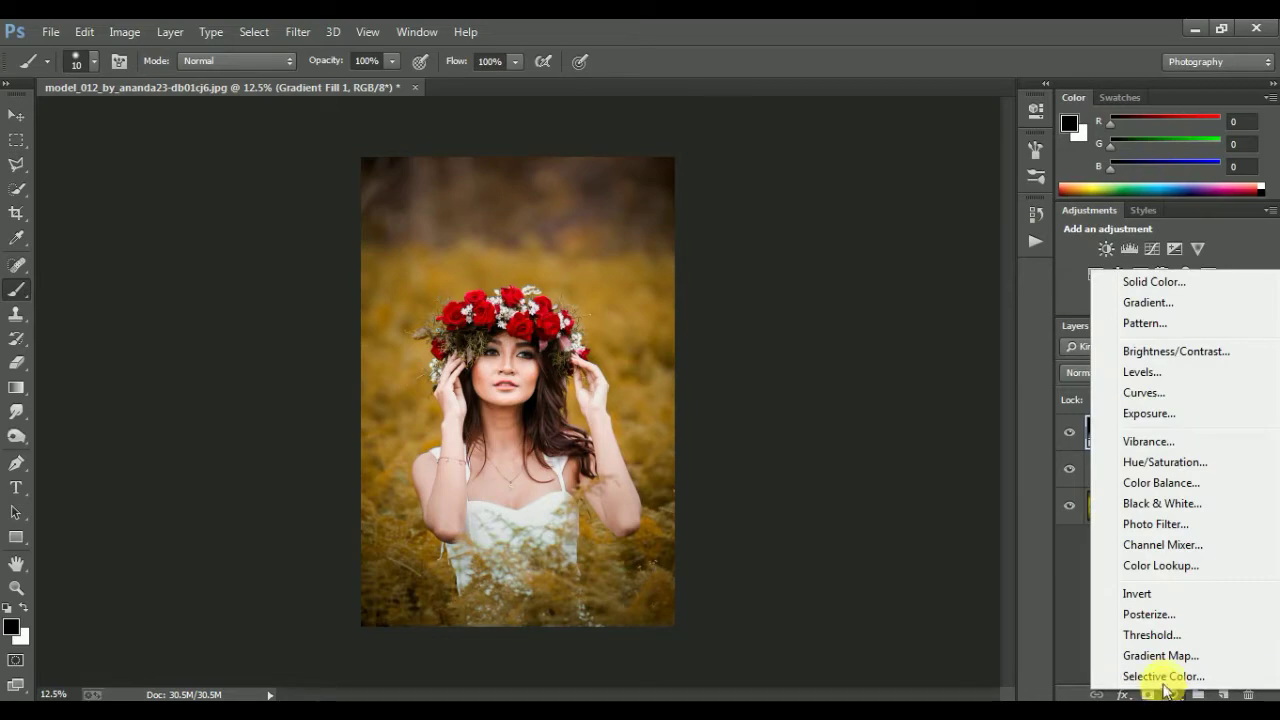
- Add a Violet, Orange Gradient Map layer in Soft Light blend mode
{"action": "left_click", "coordinate": [1150, 655]}
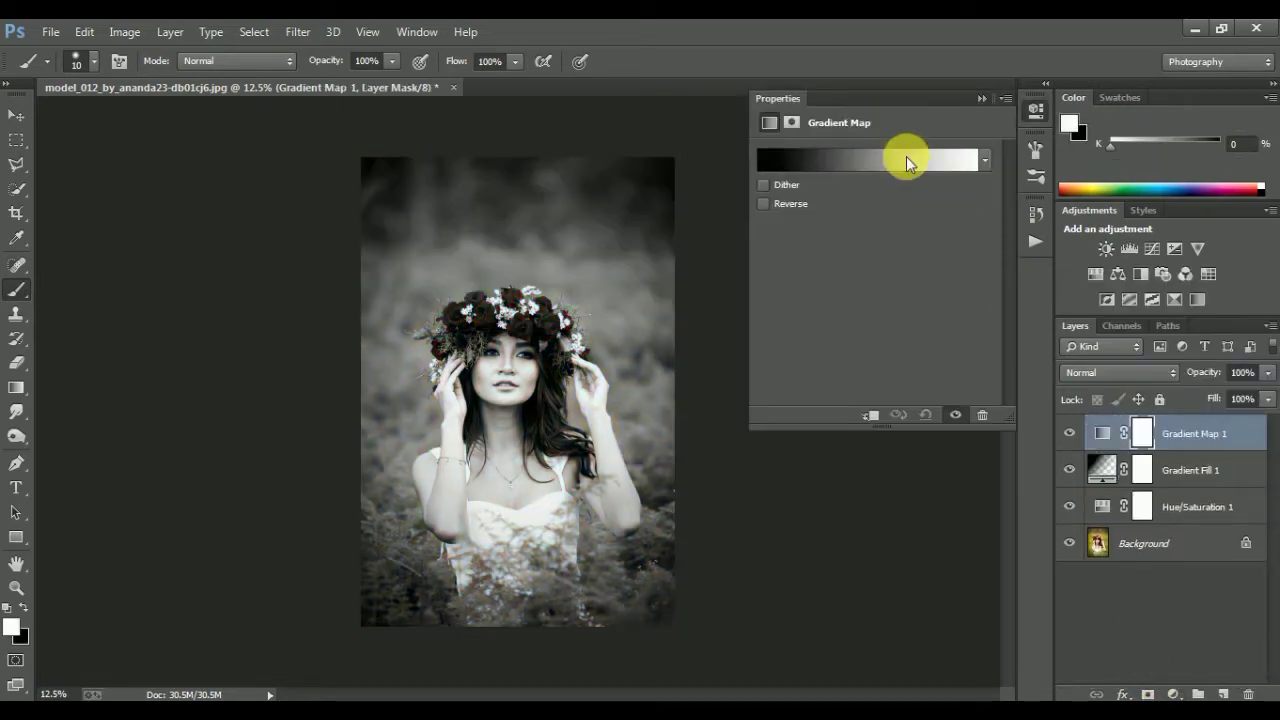
{"action": "left_click", "coordinate": [906, 157]}
{"action": "left_click", "coordinate": [905, 146]}
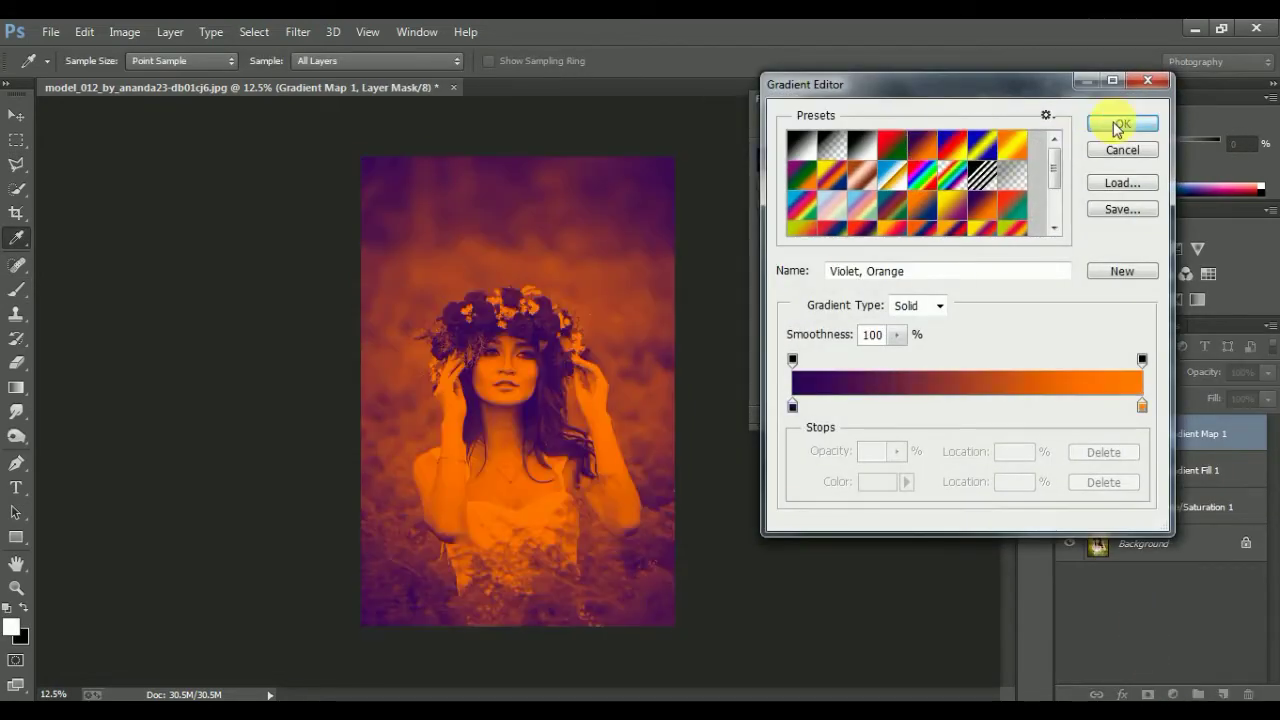
{"action": "left_click", "coordinate": [1117, 124]}
{"action": "left_click", "coordinate": [1132, 370]}
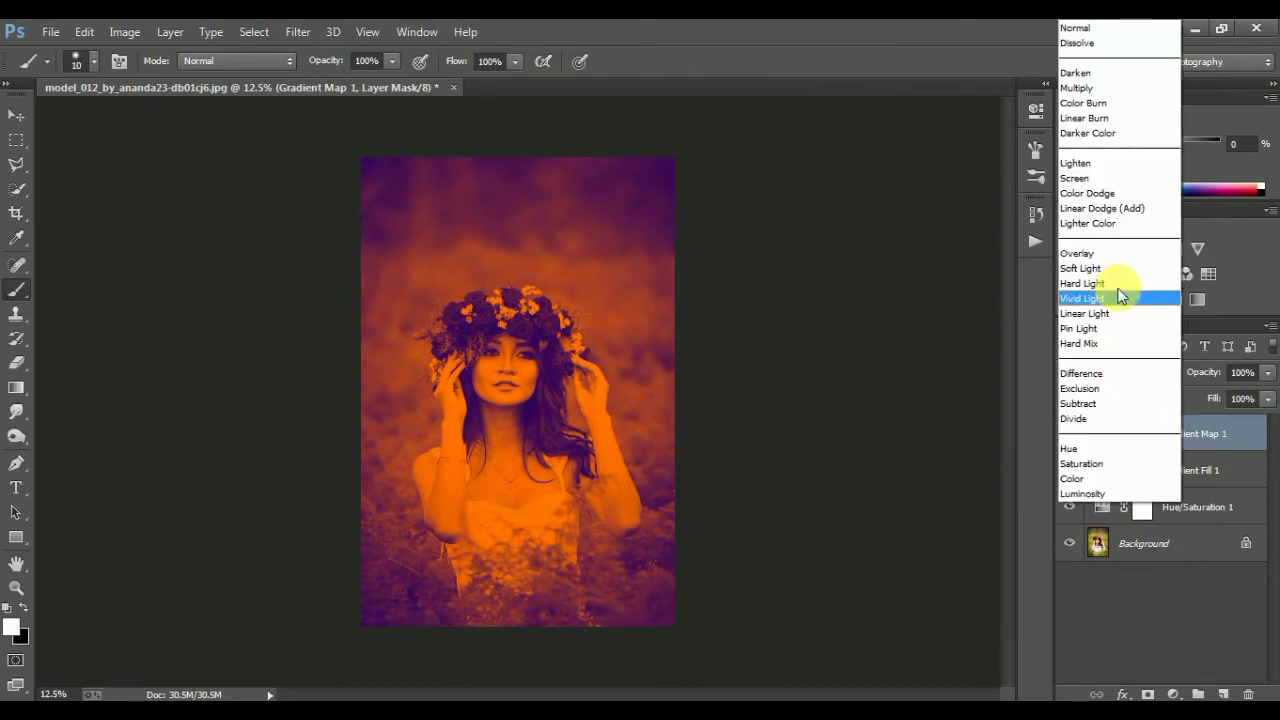
{"action": "left_click", "coordinate": [1111, 270]}
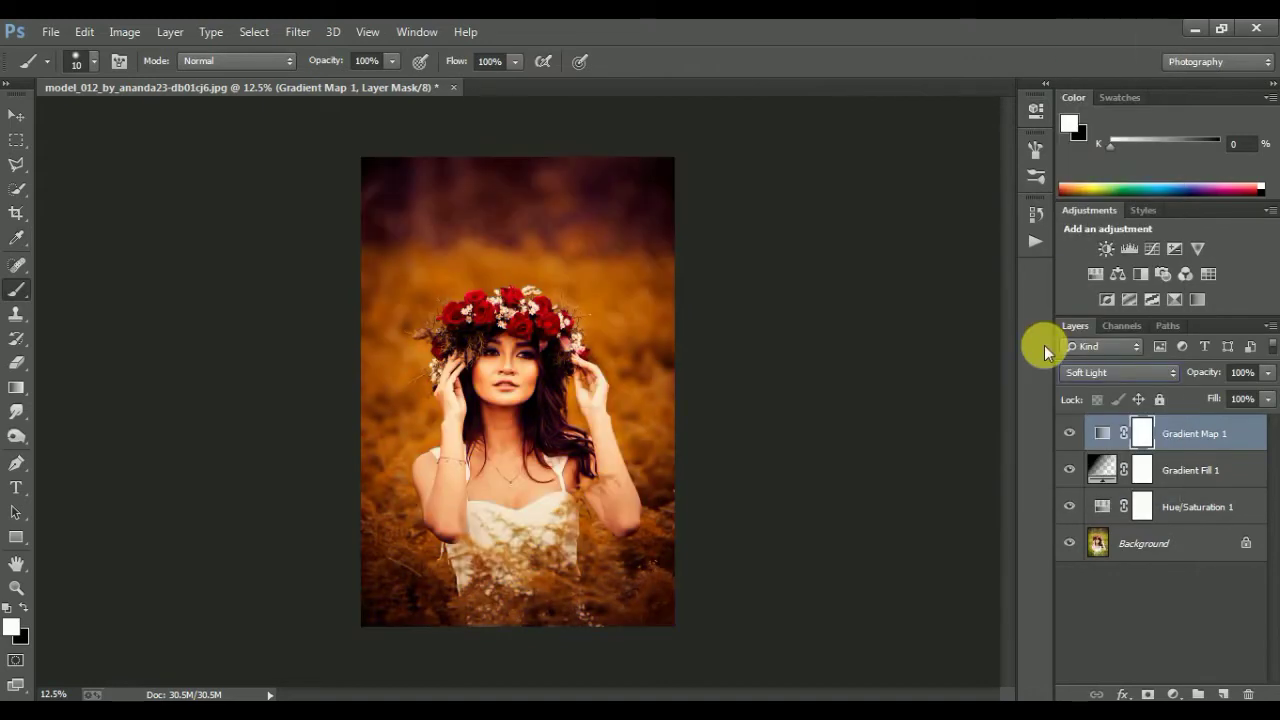
- Lower the Gradient Map layer's opacity to 15%
{"action": "left_click", "coordinate": [1268, 372]}
{"action": "mouse_move", "coordinate": [1189, 397]}
{"action": "left_mouse_down"}
{"action": "mouse_move", "coordinate": [1177, 399]}
{"action": "mouse_move", "coordinate": [1197, 399]}
{"action": "left_mouse_up"}
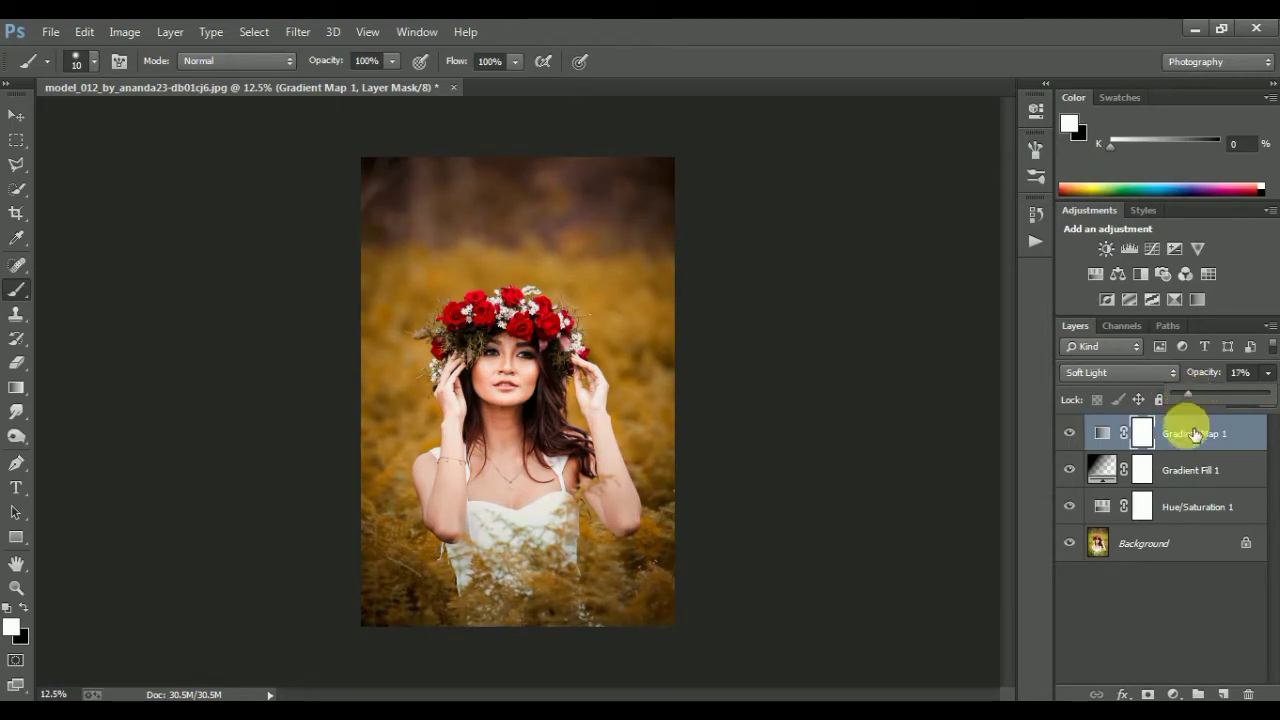
{"action": "key", "text": "ctrl+plus"}
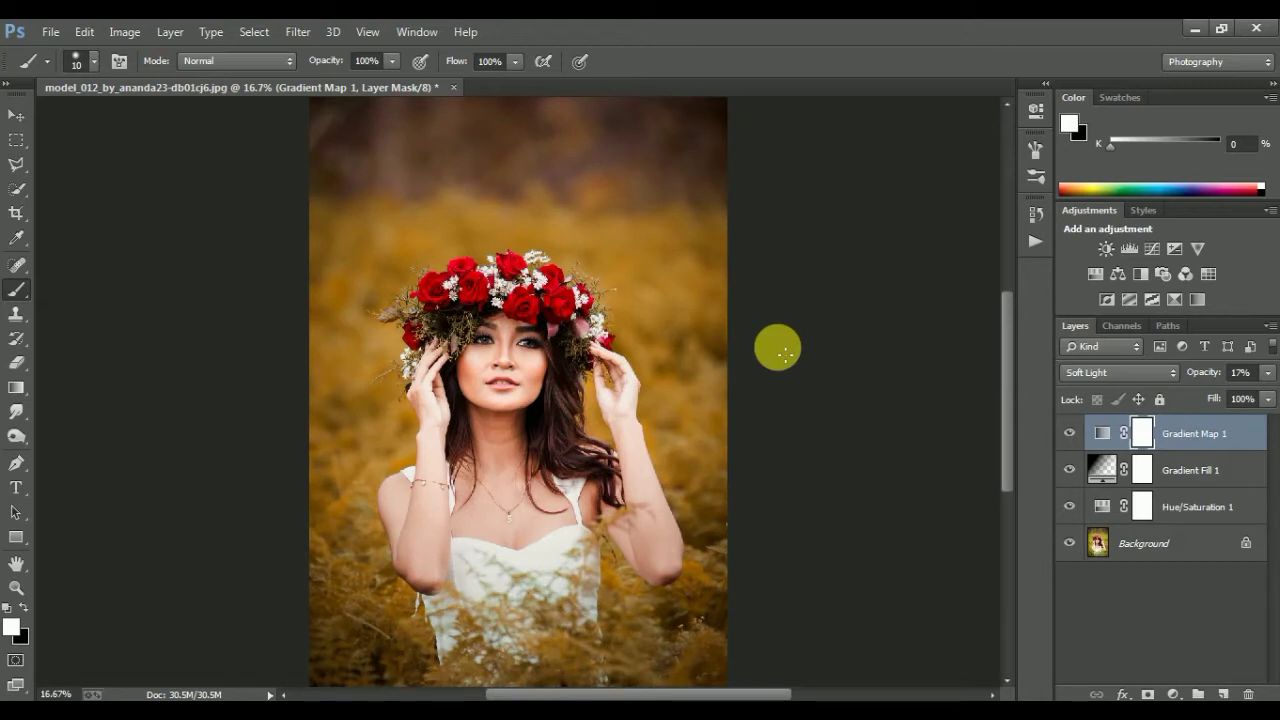
{"action": "left_click", "coordinate": [1267, 372]}
{"action": "left_click_drag", "start_coordinate": [1195, 399], "coordinate": [1192, 400]}
{"action": "left_click", "coordinate": [1067, 430]}
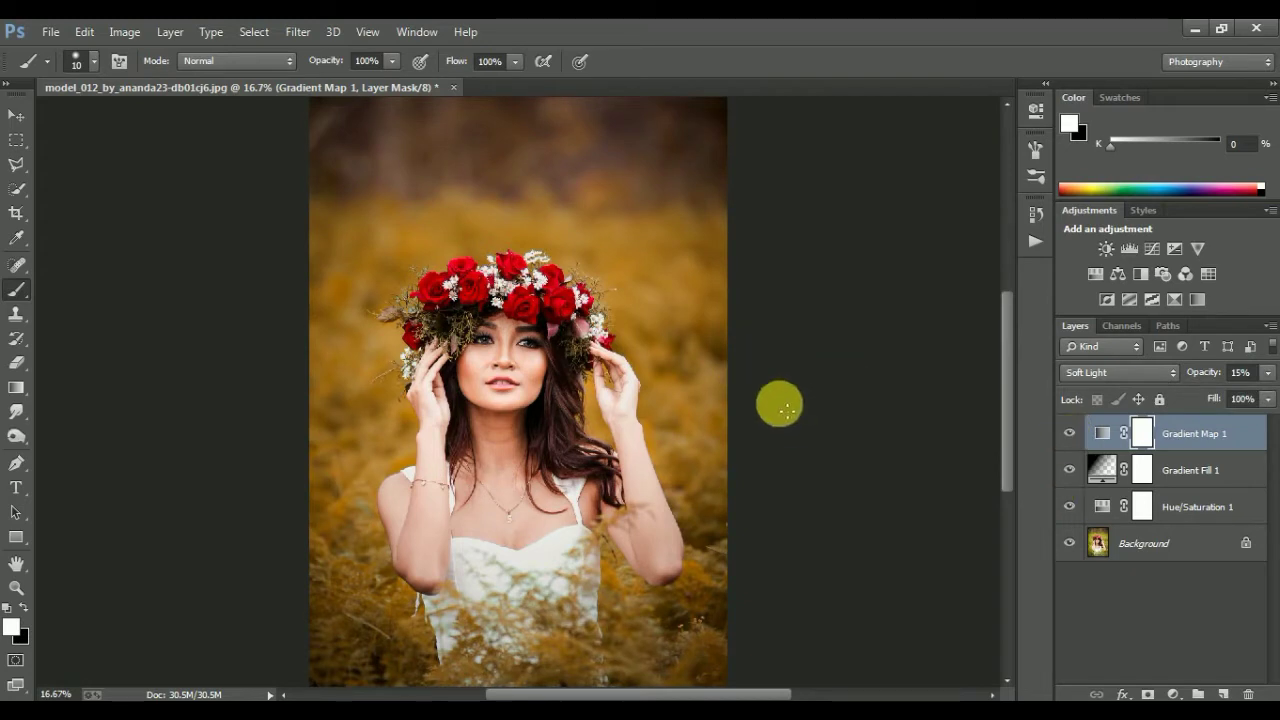
{"action": "key", "text": "ctrl+minus"}
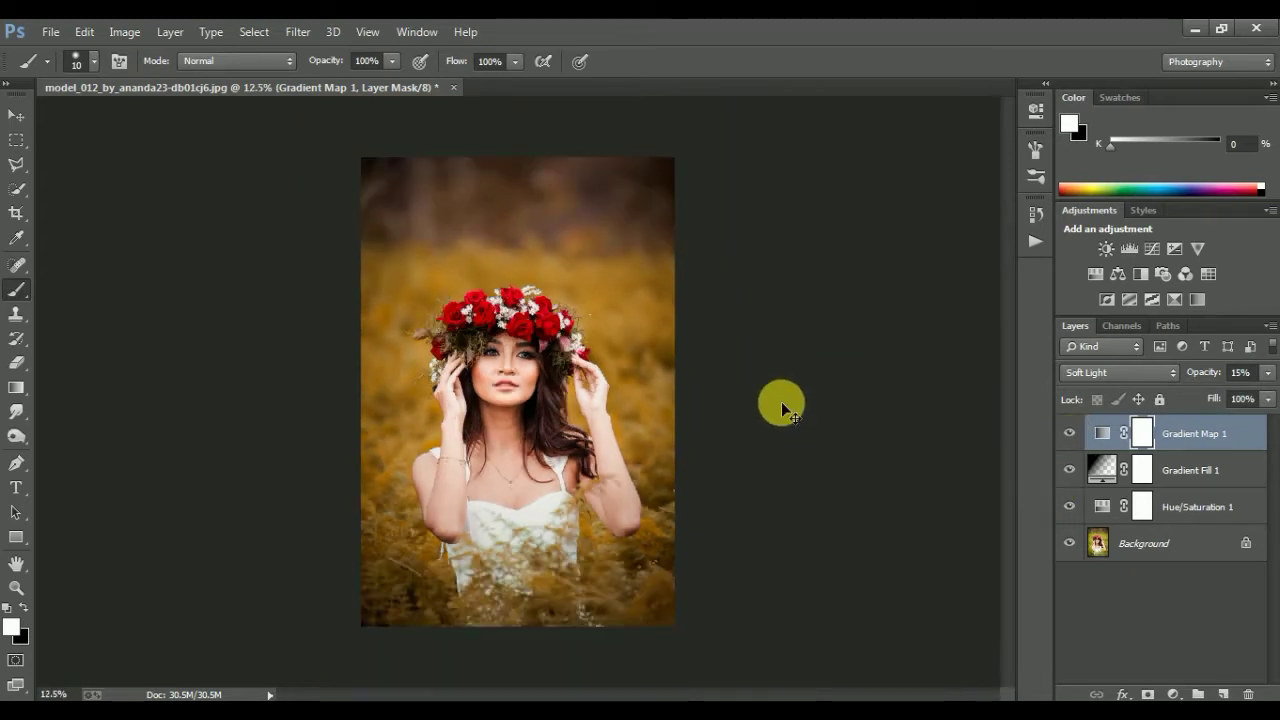
- Zoom in on the face, stamp visible layers into Layer 1, and pick a smaller Spot Healing Brush
{"action": "key", "text": "ctrl+2"}
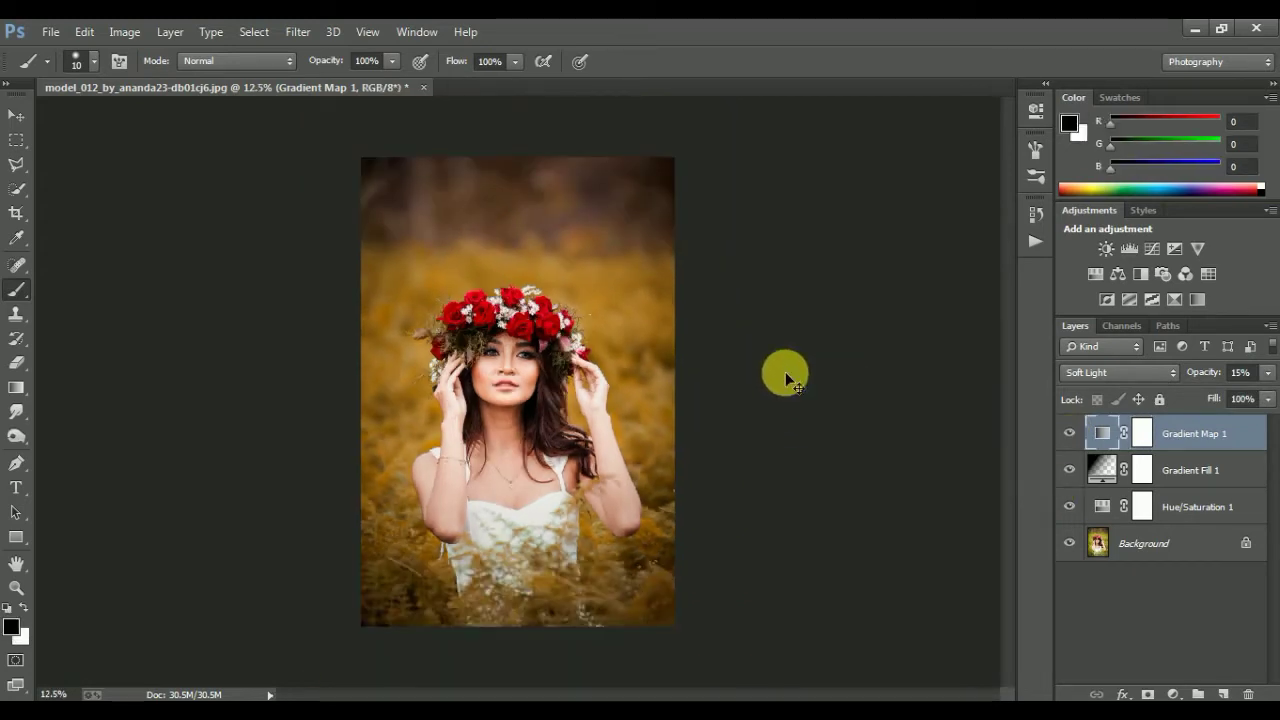
{"action": "key", "text": "ctrl+plus"}
{"action": "key", "text": "ctrl+plus"}
{"action": "key", "text": "ctrl+plus"}
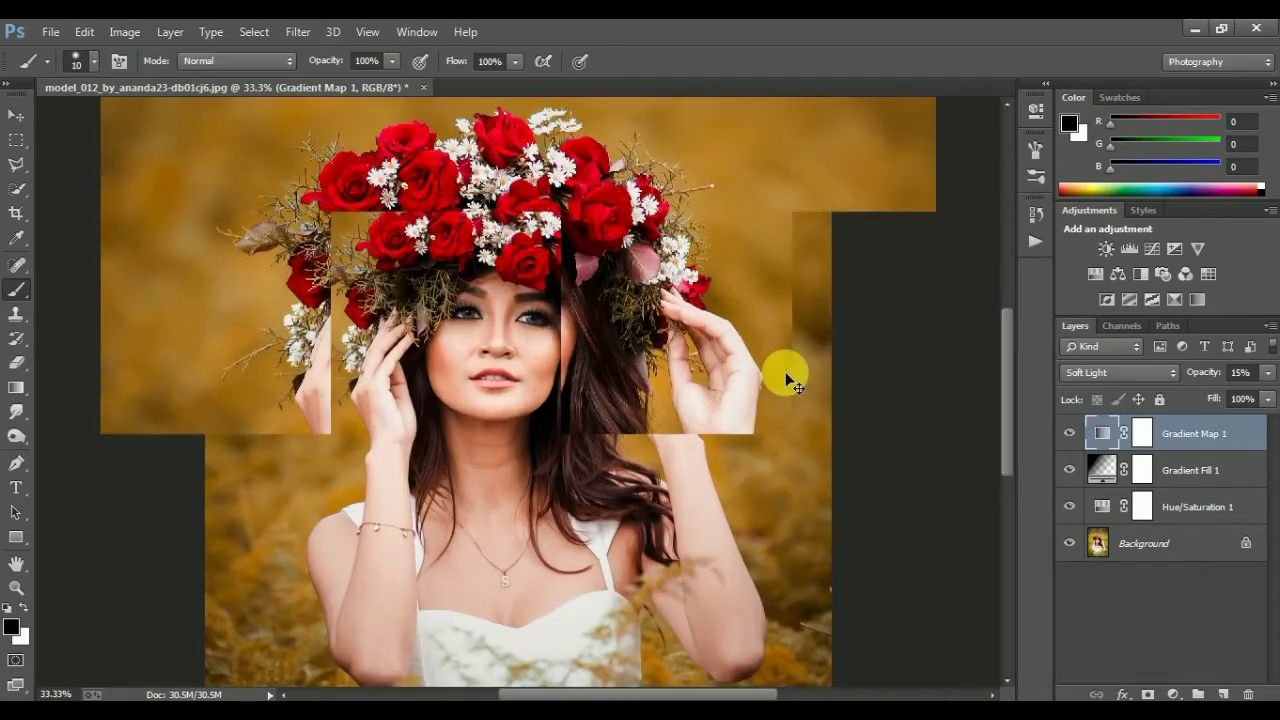
{"action": "key", "text": "ctrl+plus"}
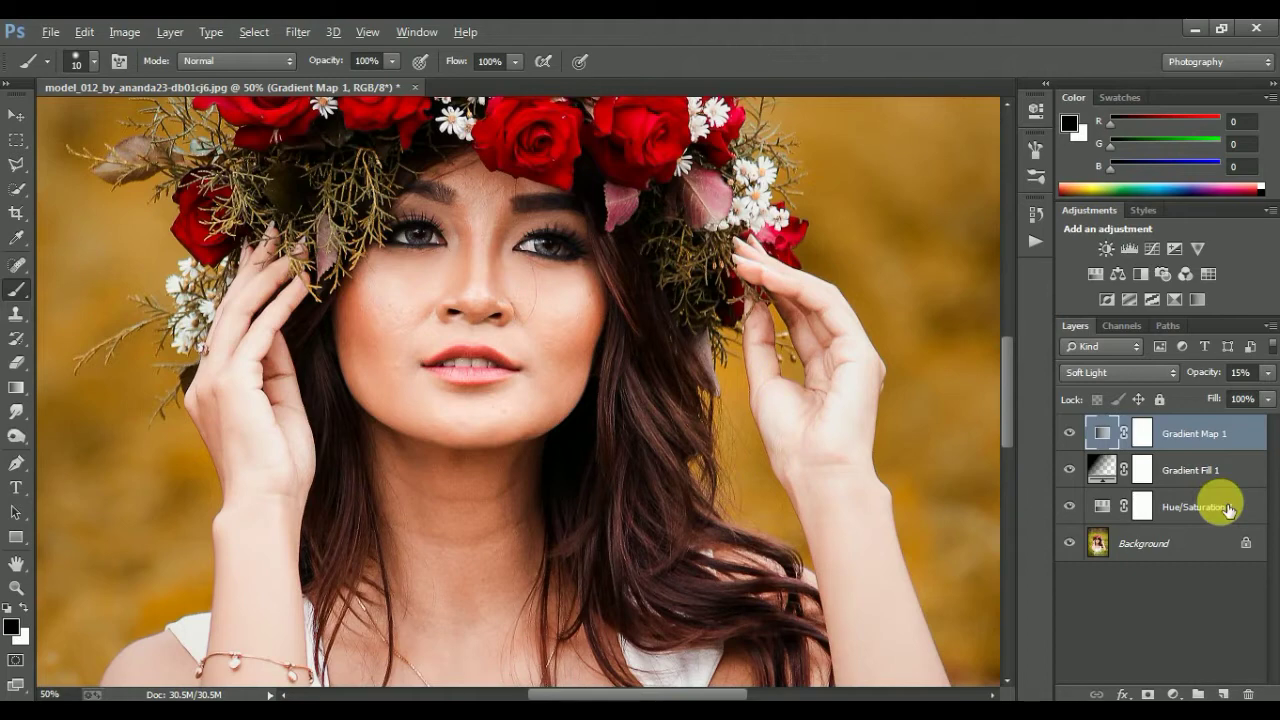
{"action": "key", "text": "ctrl+alt+shift+e"}
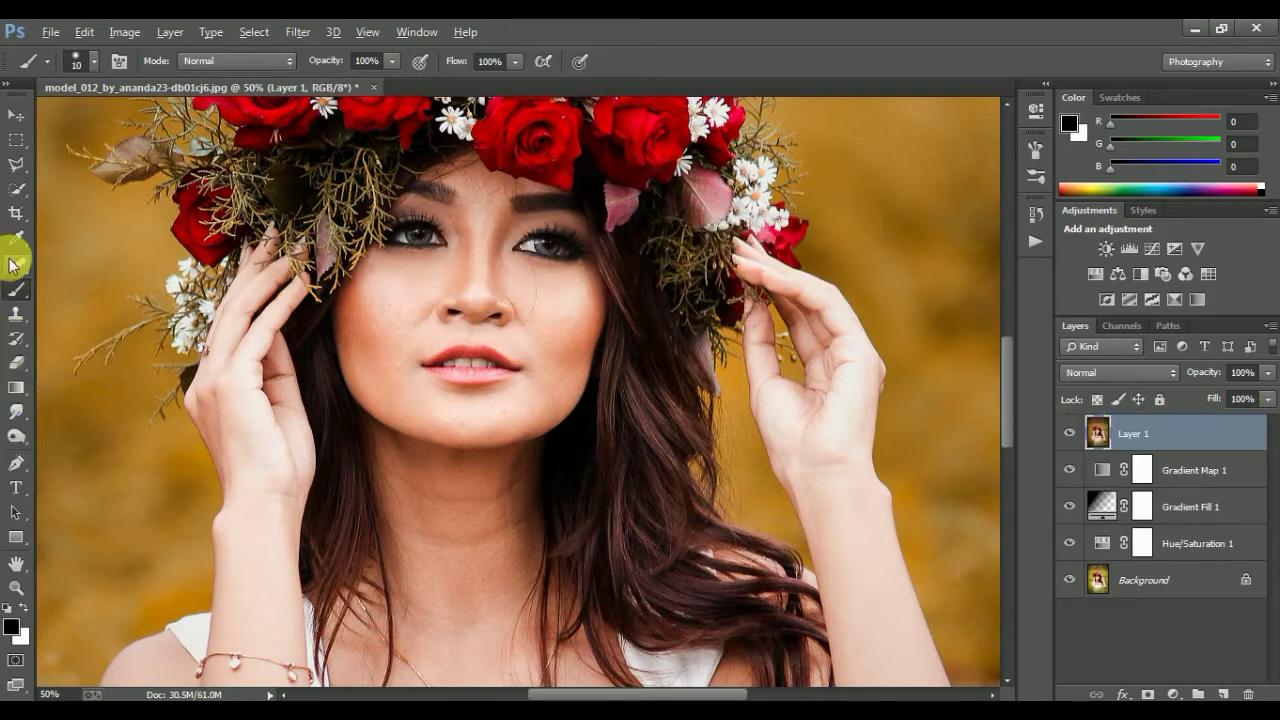
{"action": "left_click_drag", "start_coordinate": [12, 265], "coordinate": [55, 268]}
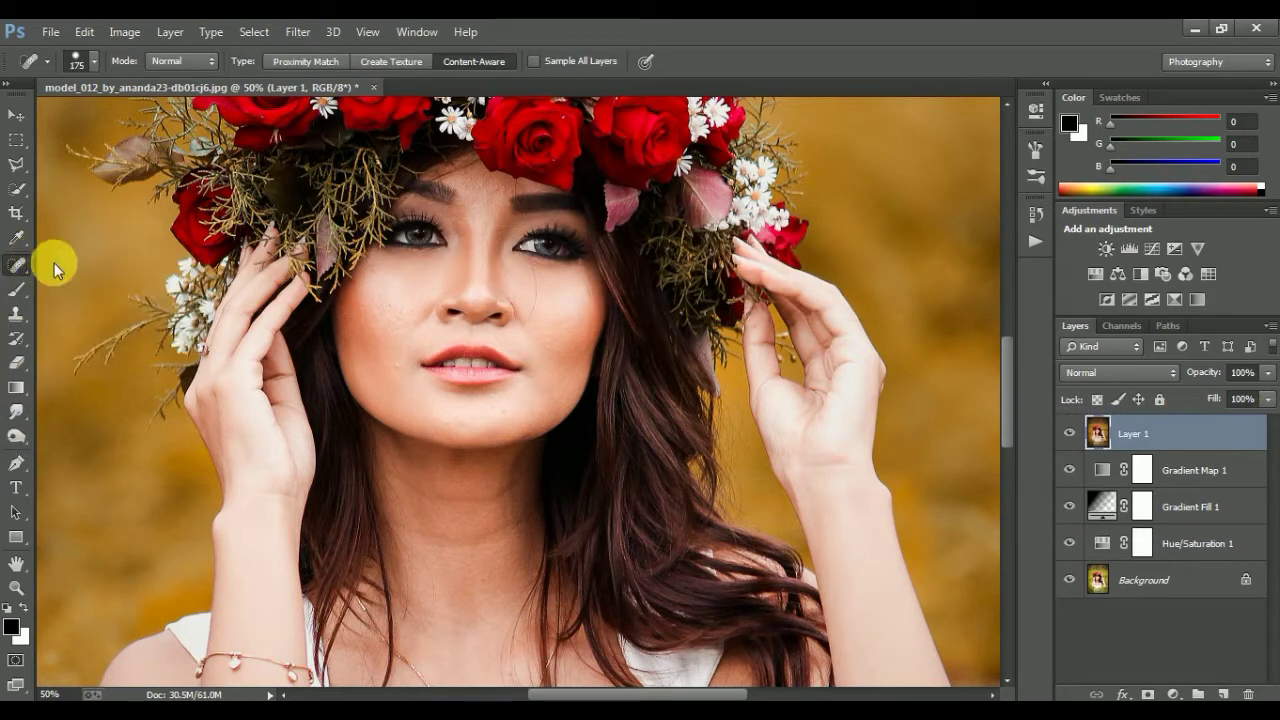
{"action": "key", "text": "bracketleft"}
{"action": "key", "text": "bracketleft"}
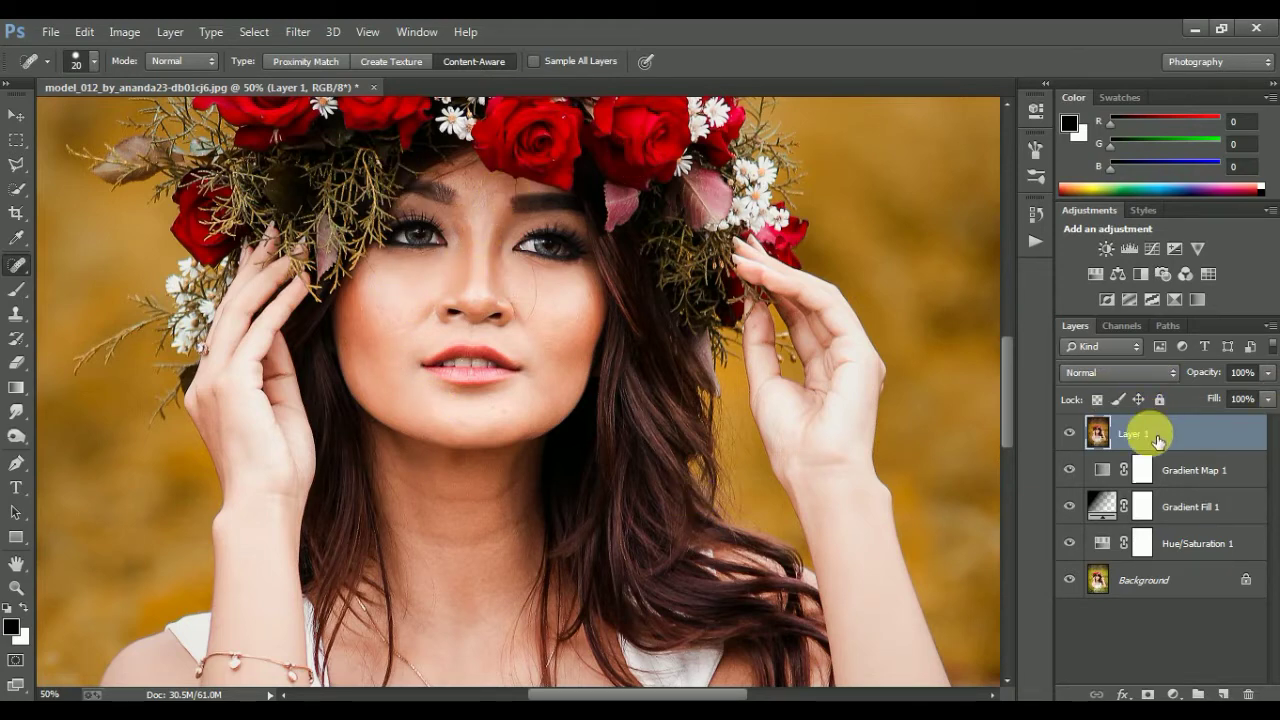
- Duplicate Layer 1, invert the copy and set its blend mode to Vivid Light
{"action": "key", "text": "ctrl+j"}
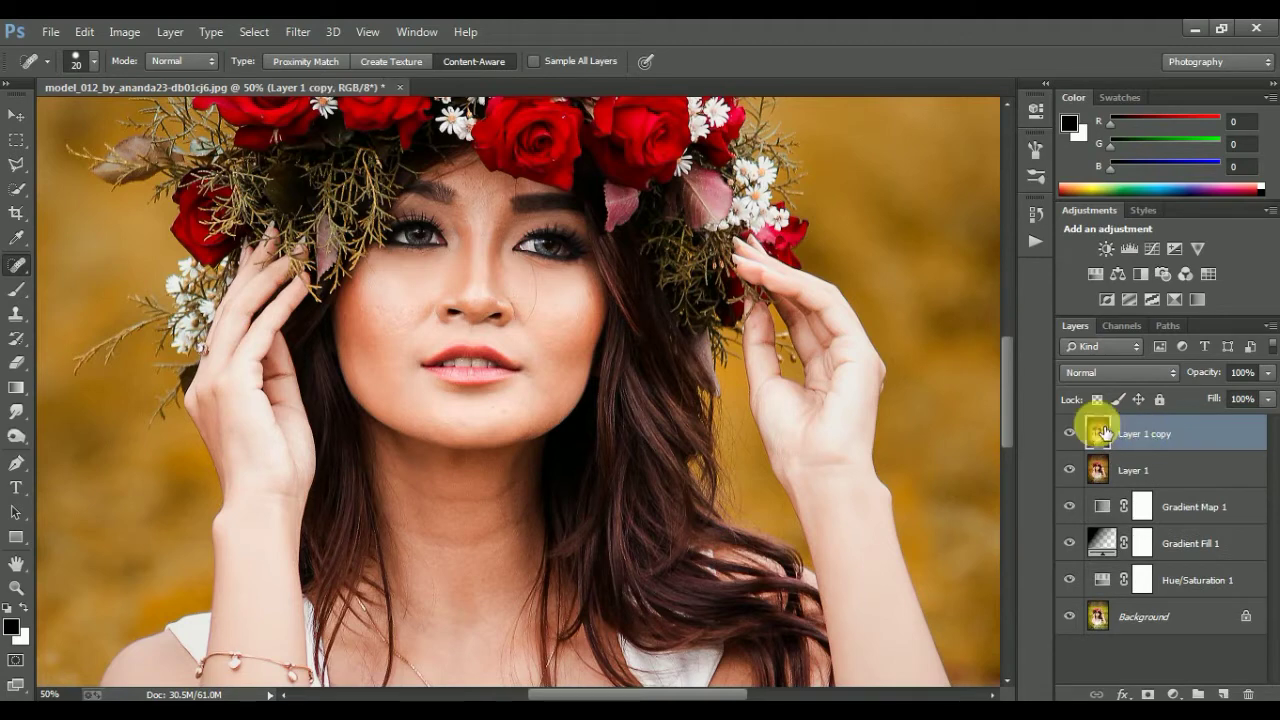
{"action": "key", "text": "ctrl+i"}
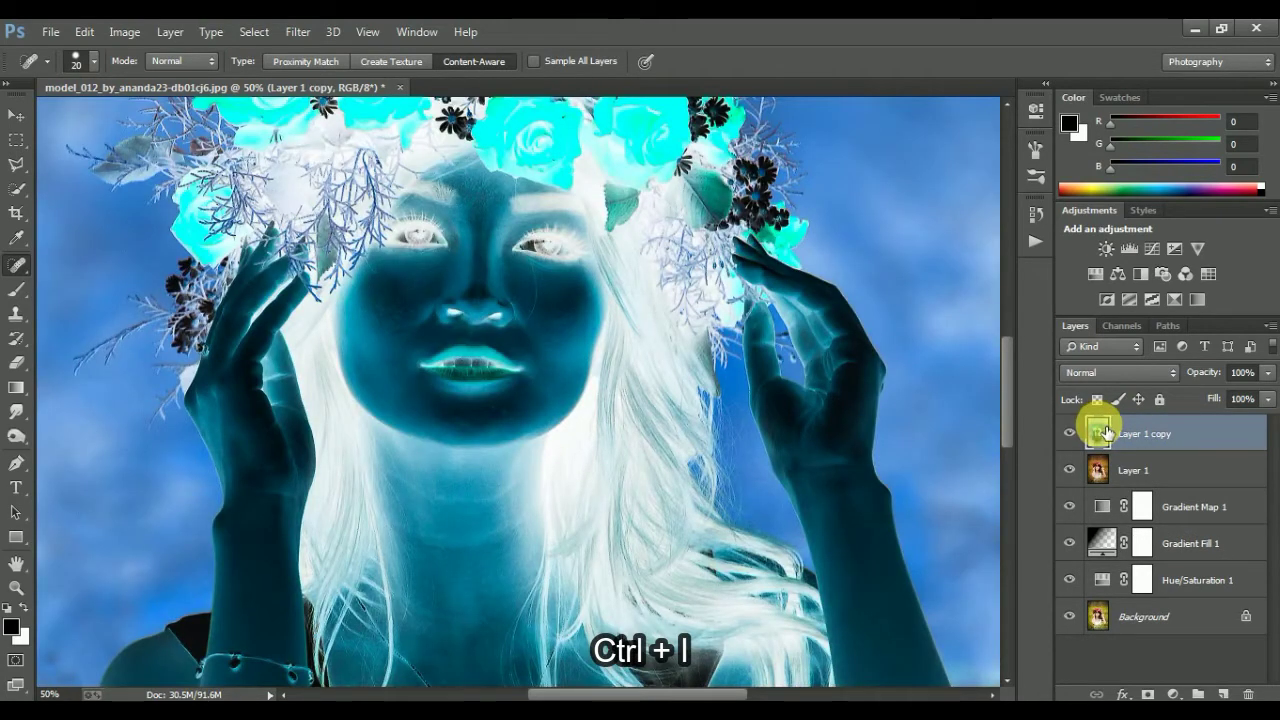
{"action": "left_click", "coordinate": [1100, 373]}
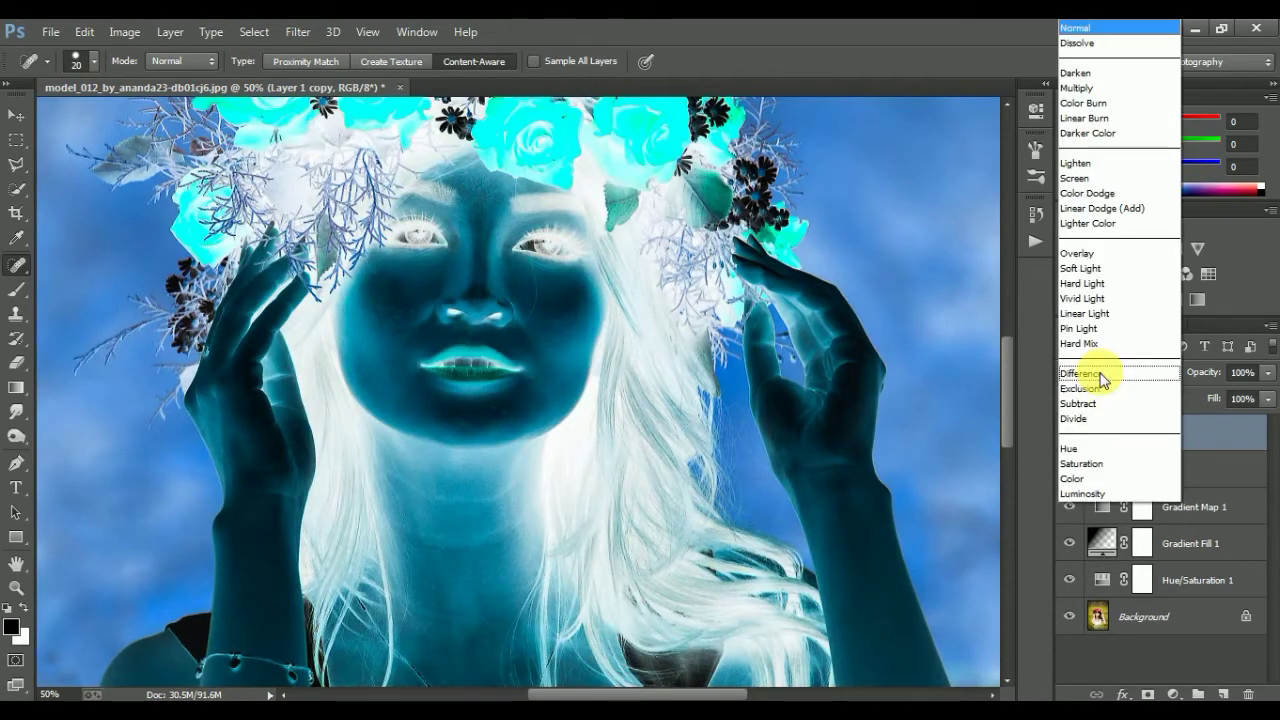
{"action": "left_click", "coordinate": [1102, 300]}
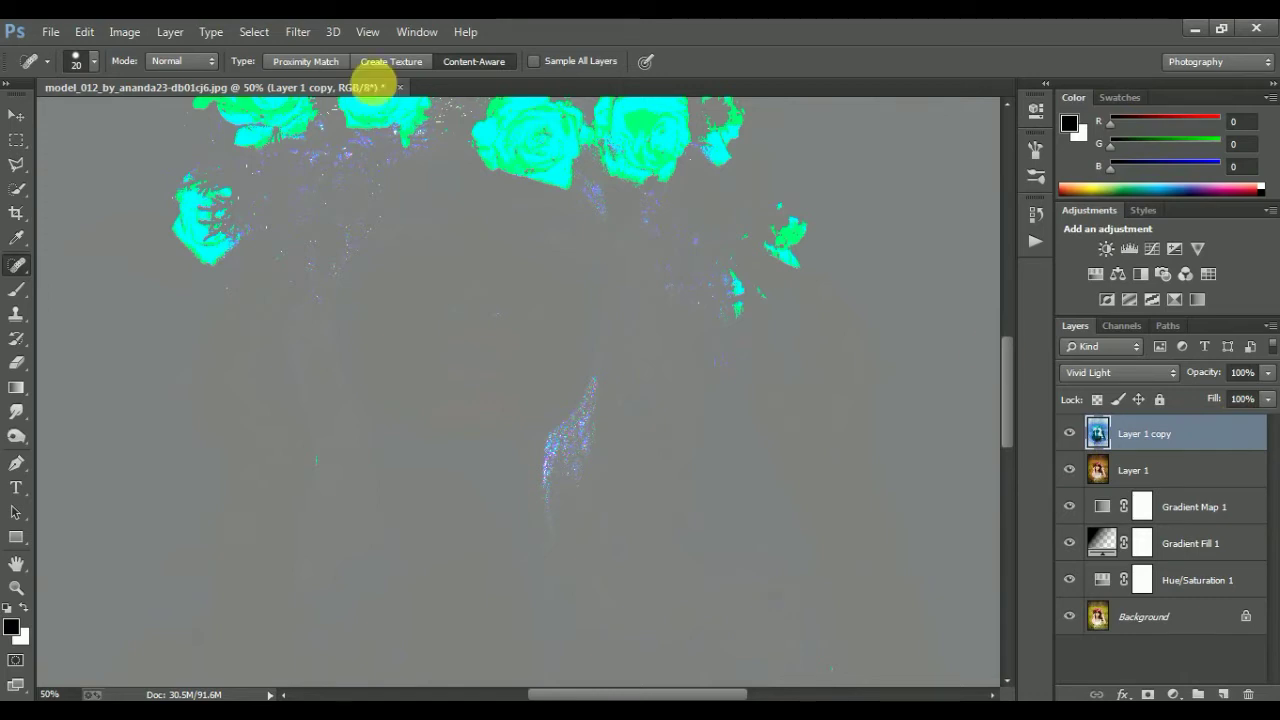
{"action": "left_click", "coordinate": [298, 32]}
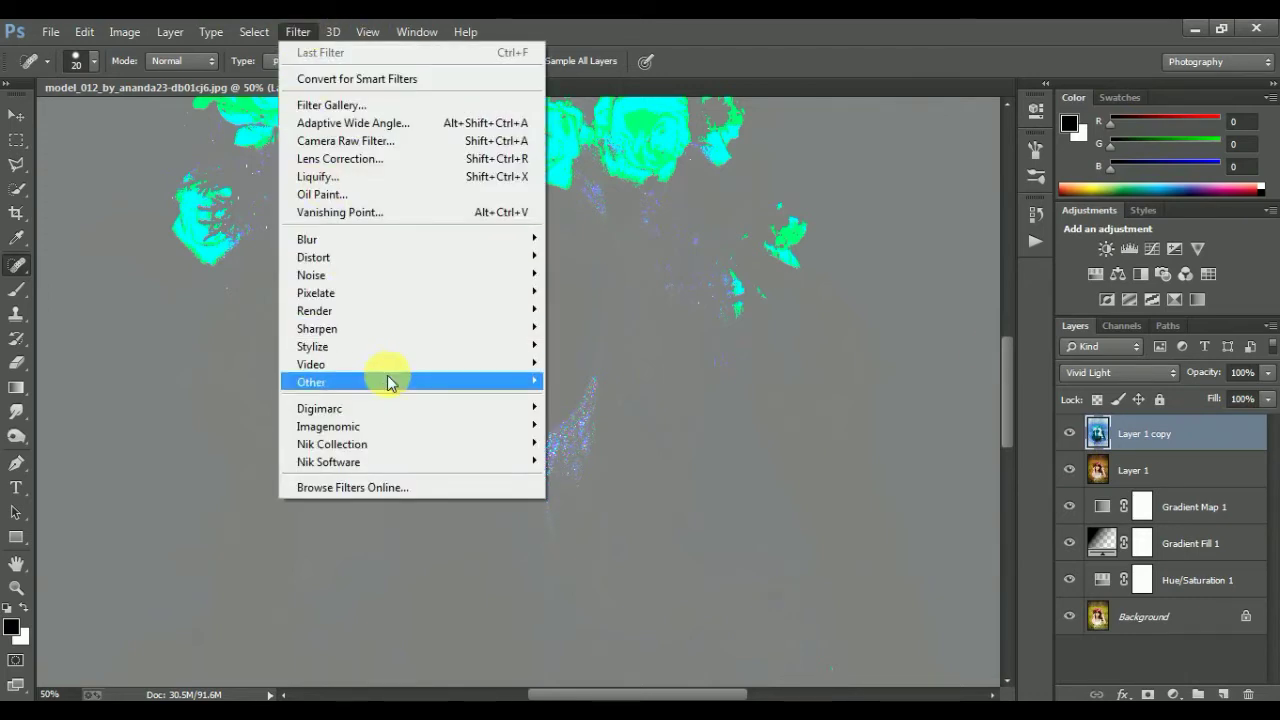
- Apply a High Pass filter, trying radius 24 and others before settling on 4 pixels
{"action": "mouse_move", "coordinate": [311, 382]}
{"action": "left_click", "coordinate": [604, 402]}
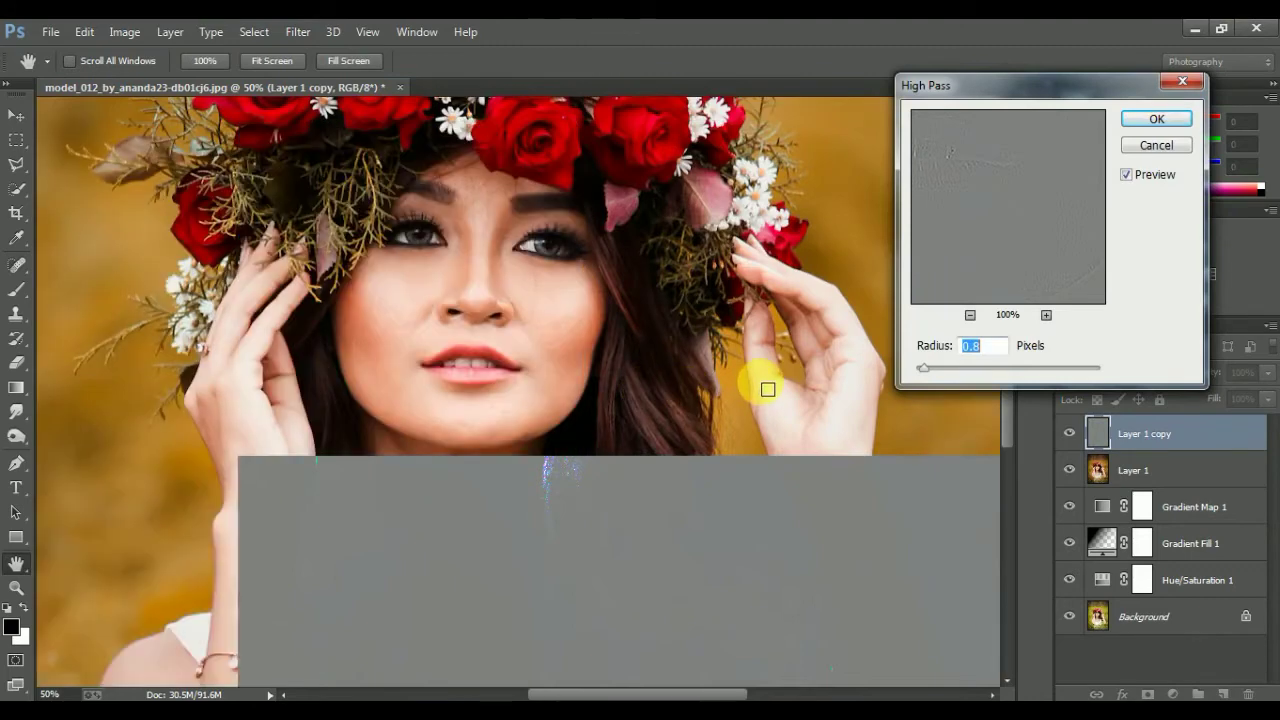
{"action": "type", "text": "24"}
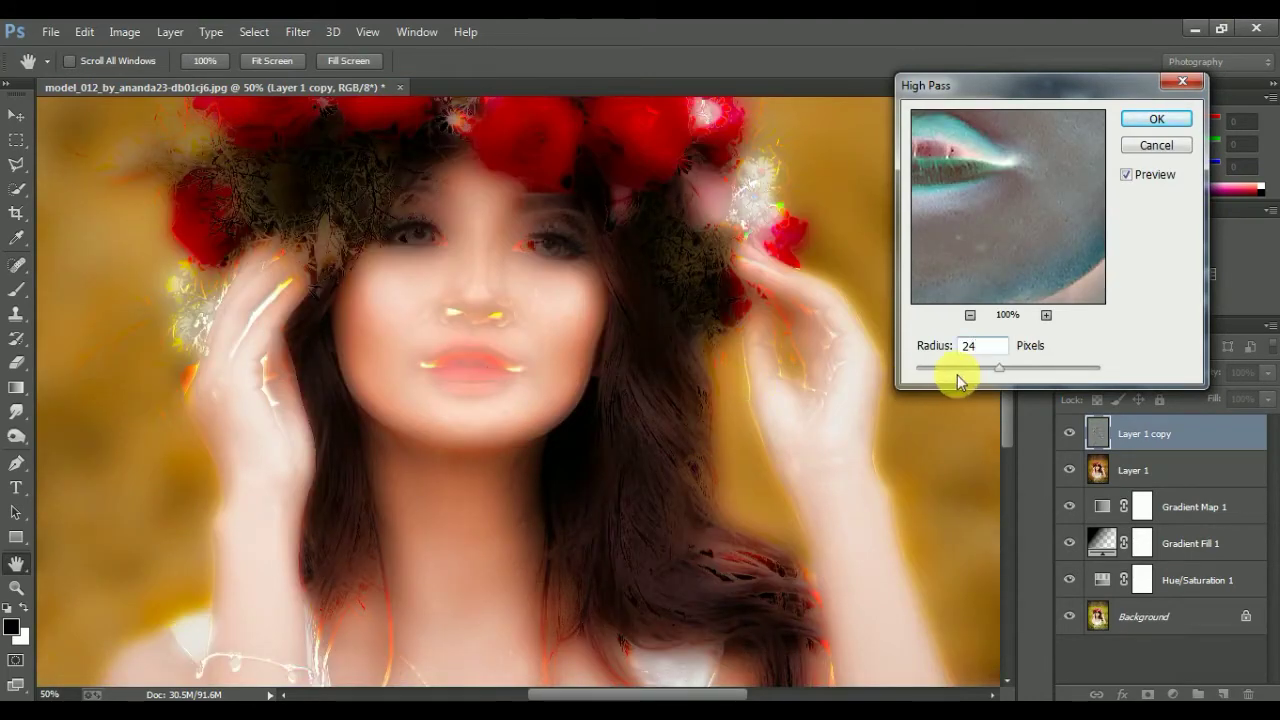
{"action": "left_click", "coordinate": [978, 369]}
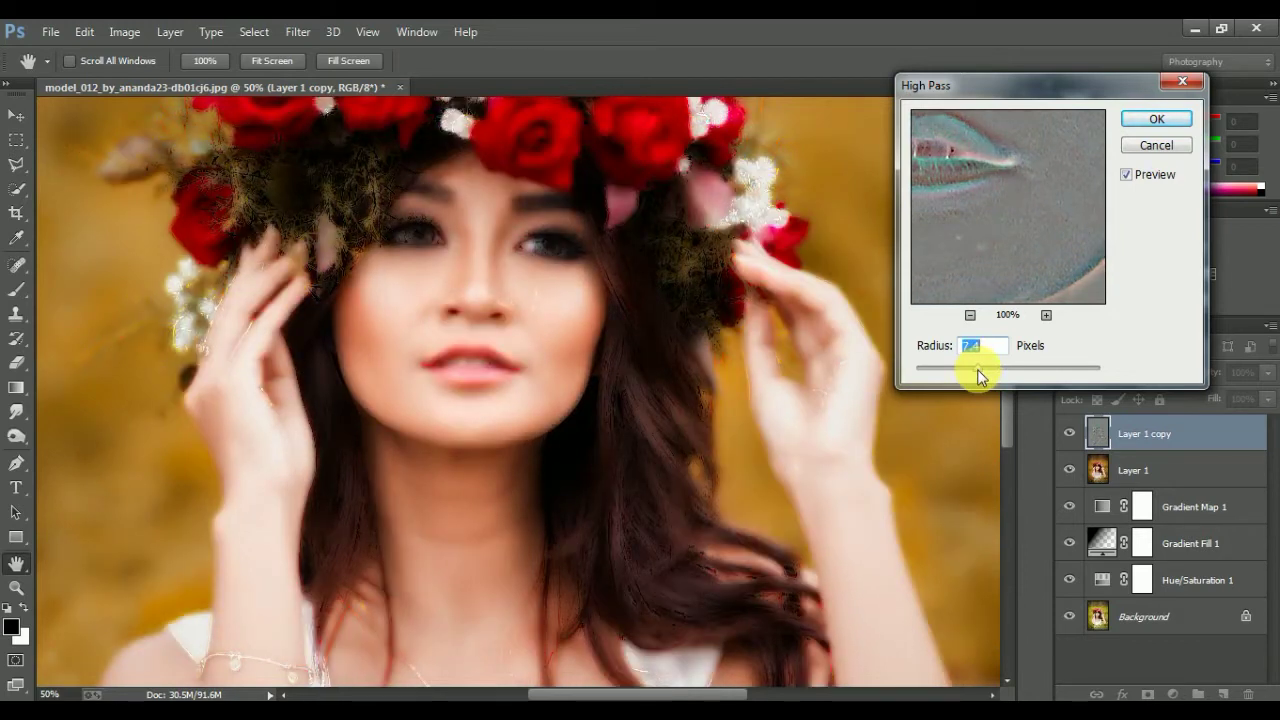
{"action": "left_click", "coordinate": [967, 368]}
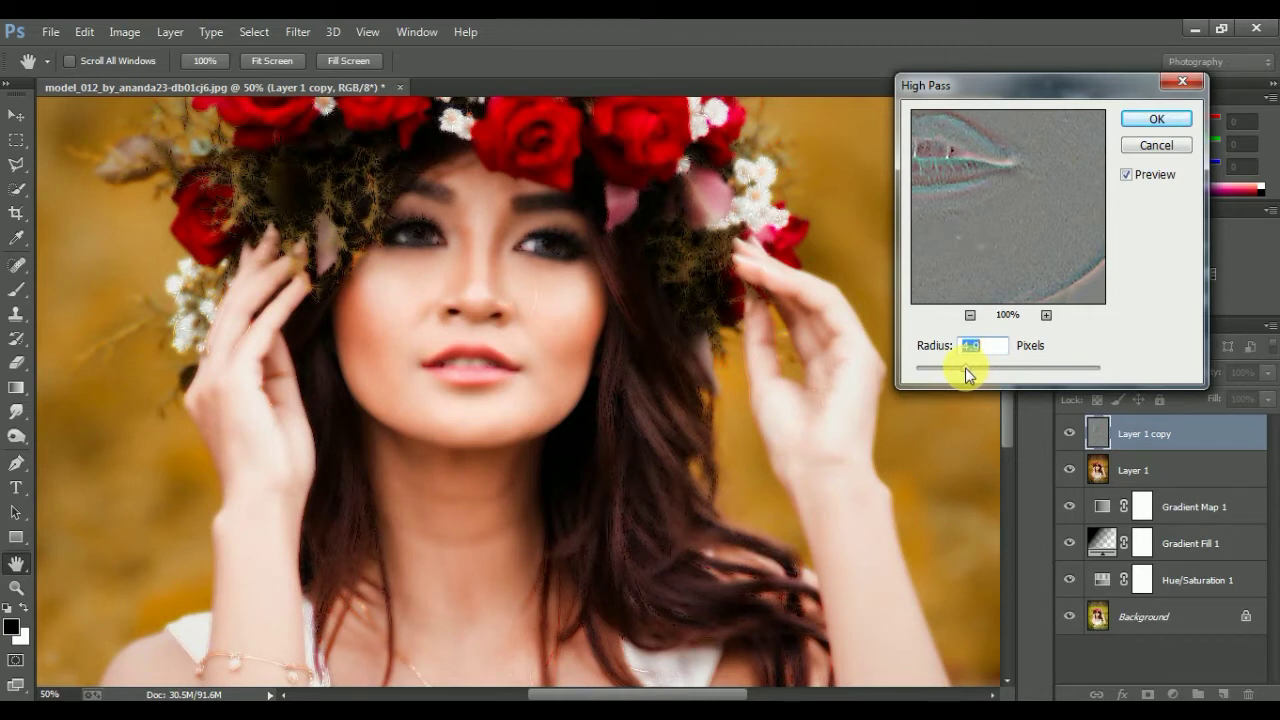
{"action": "mouse_move", "coordinate": [965, 367]}
{"action": "left_mouse_down"}
{"action": "mouse_move", "coordinate": [1022, 373]}
{"action": "mouse_move", "coordinate": [968, 373]}
{"action": "left_mouse_up"}
{"action": "type", "text": "4"}
{"action": "left_click", "coordinate": [1140, 120]}
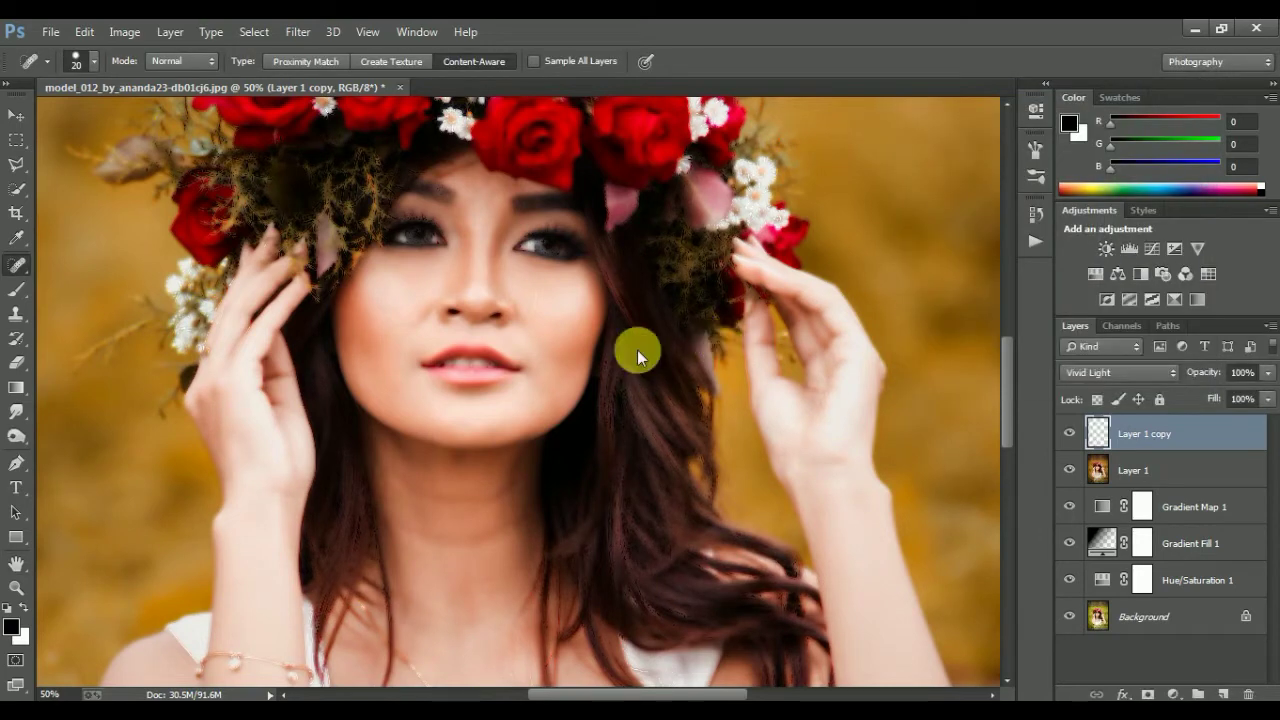
- Preview a Gaussian Blur on Layer 1 copy, settling on a 3-pixel radius
{"action": "left_click", "coordinate": [297, 31]}
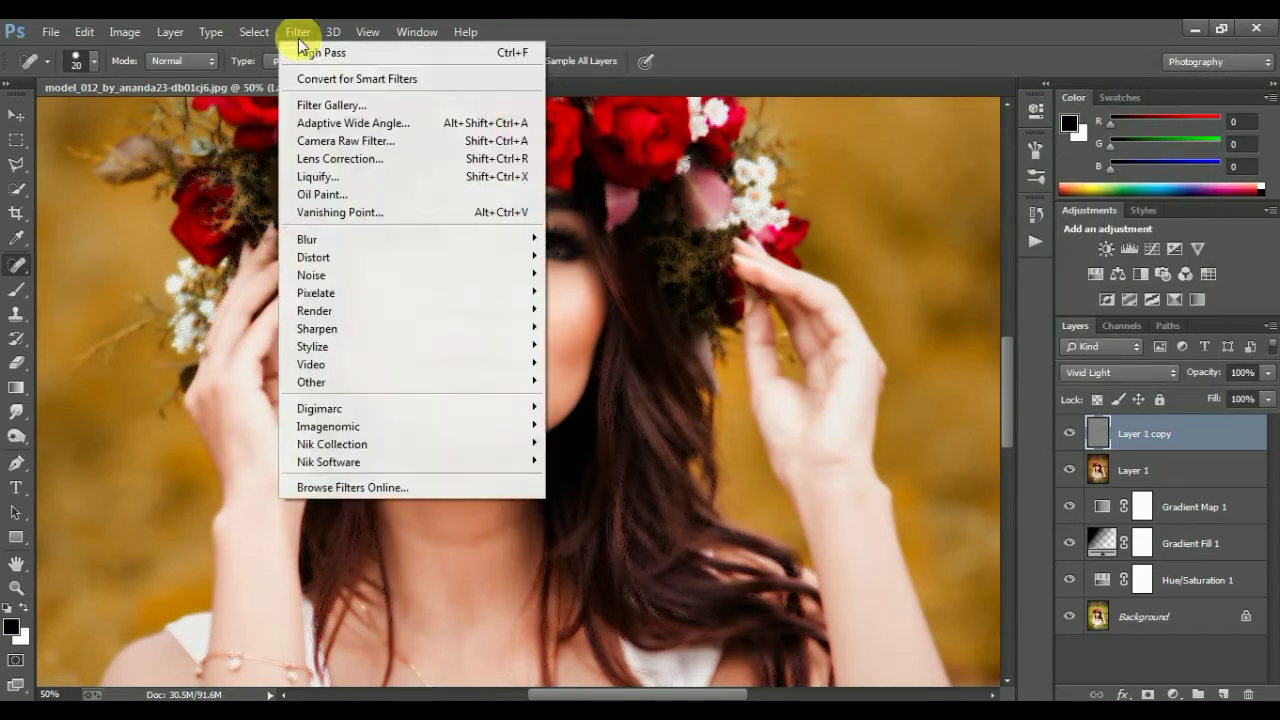
{"action": "mouse_move", "coordinate": [410, 239]}
{"action": "left_click", "coordinate": [605, 373]}
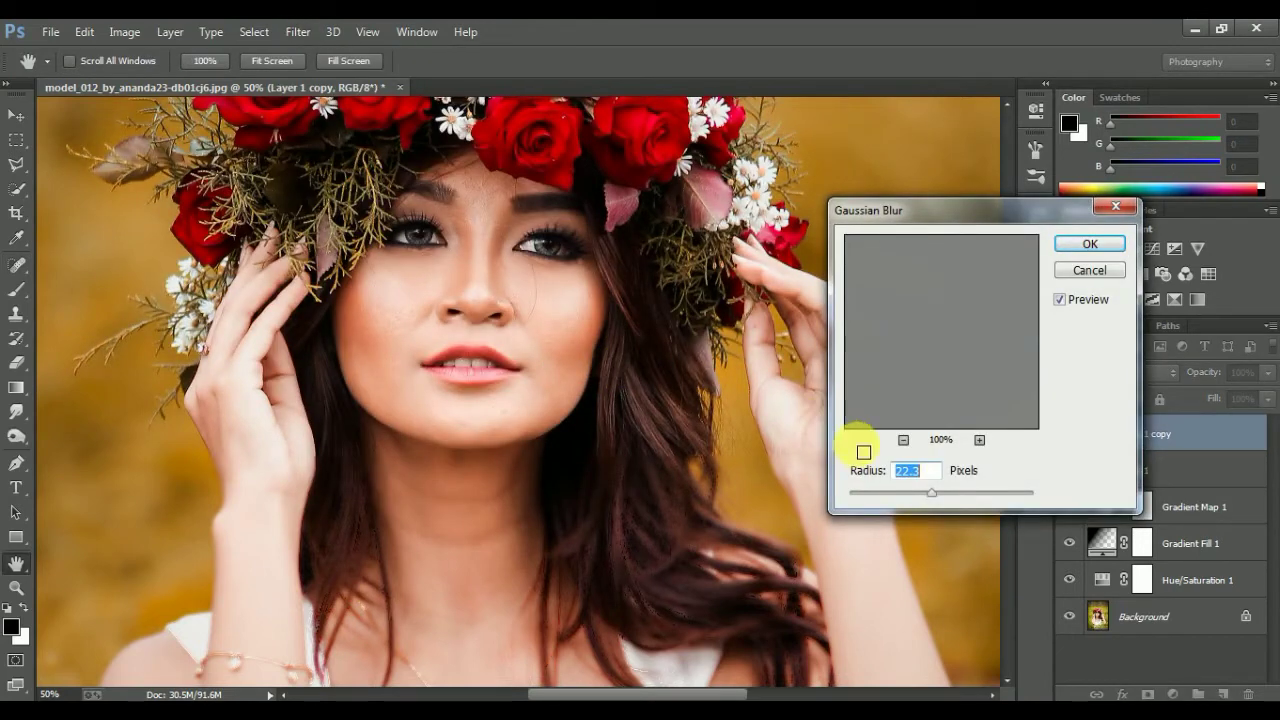
{"action": "left_click", "coordinate": [878, 493]}
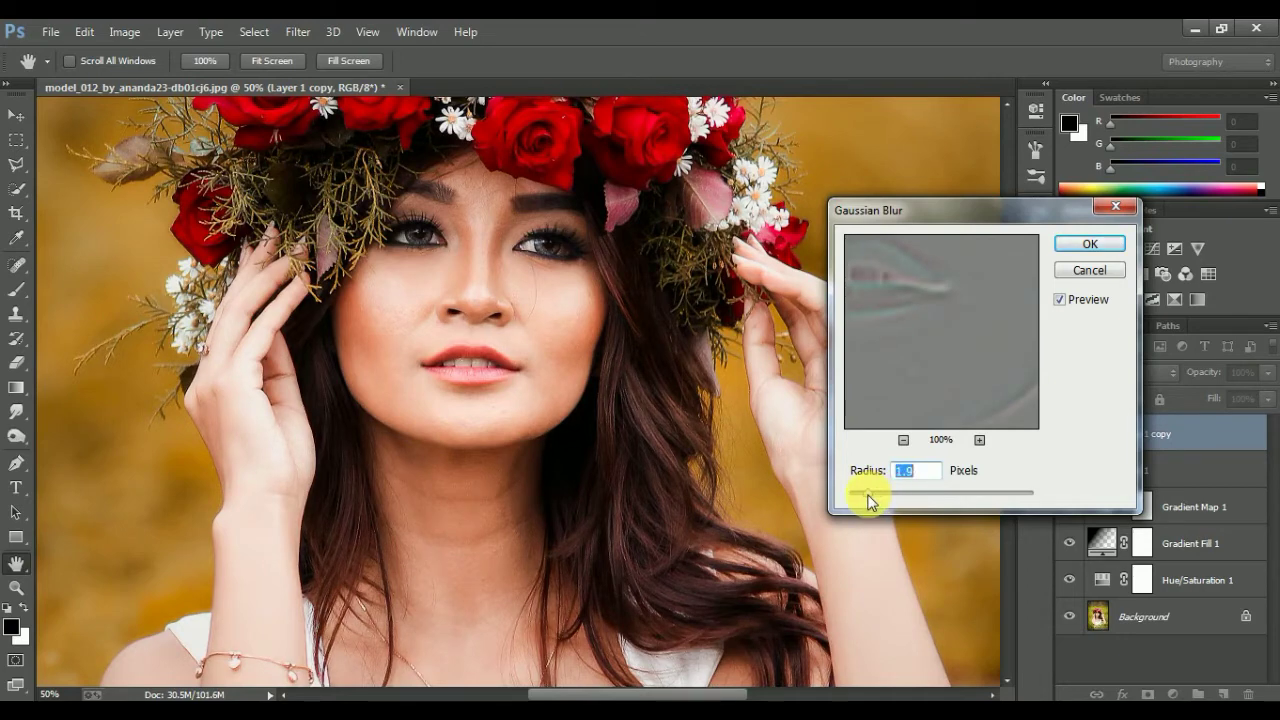
{"action": "left_click_drag", "start_coordinate": [867, 501], "coordinate": [841, 502]}
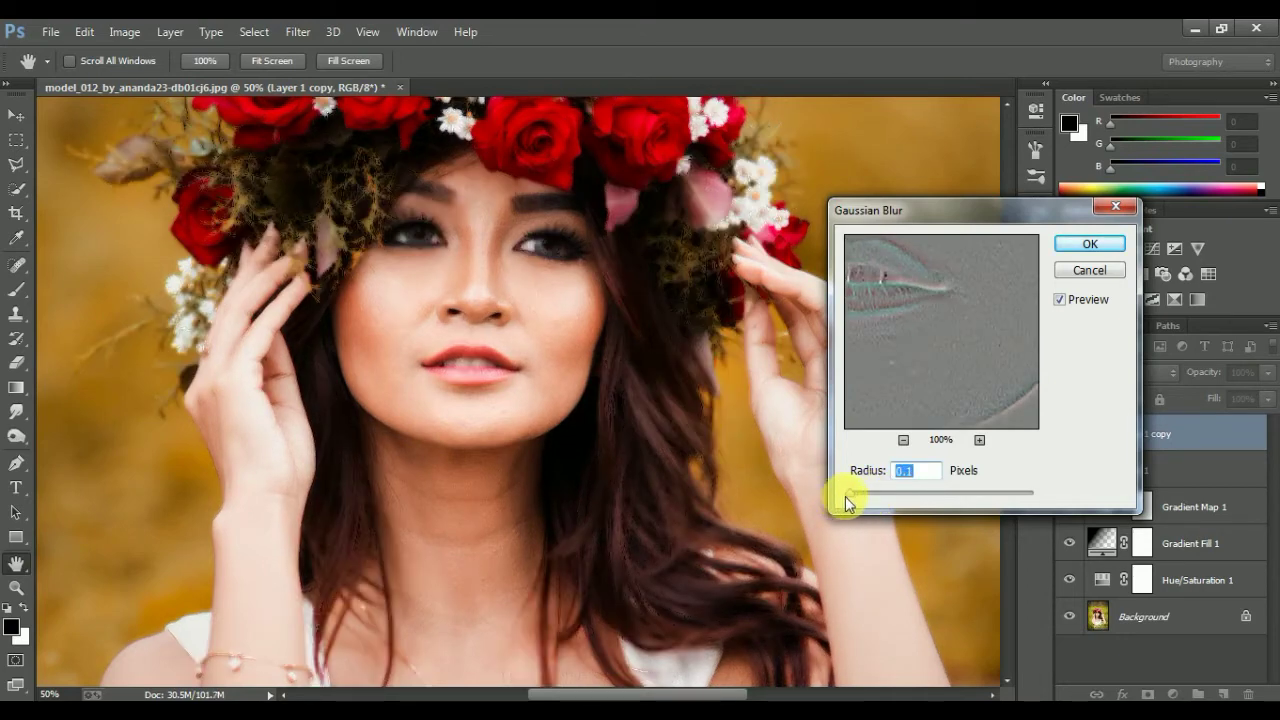
{"action": "type", "text": "2"}
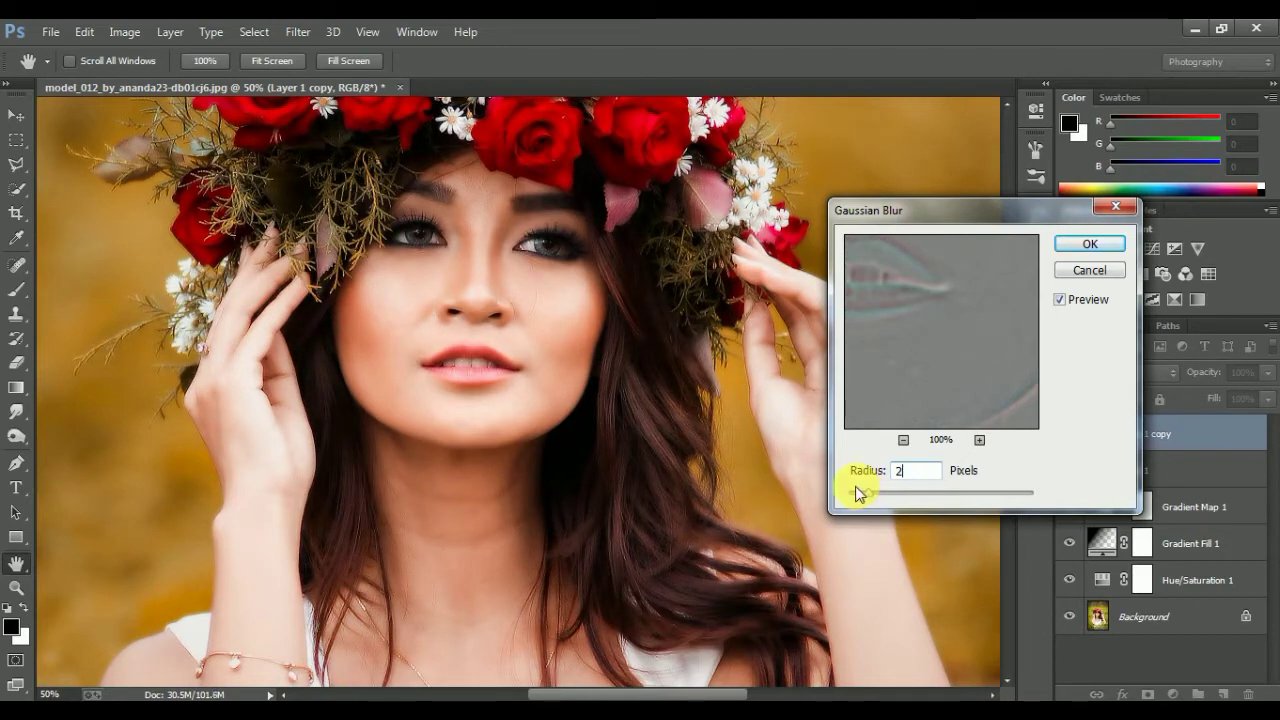
{"action": "mouse_move", "coordinate": [1010, 205]}
{"action": "left_mouse_down"}
{"action": "mouse_move", "coordinate": [1190, 46]}
{"action": "mouse_move", "coordinate": [1249, 36]}
{"action": "left_mouse_up"}
{"action": "mouse_move", "coordinate": [1010, 365]}
{"action": "left_mouse_down"}
{"action": "mouse_move", "coordinate": [1008, 458]}
{"action": "mouse_move", "coordinate": [1008, 446]}
{"action": "left_mouse_up"}
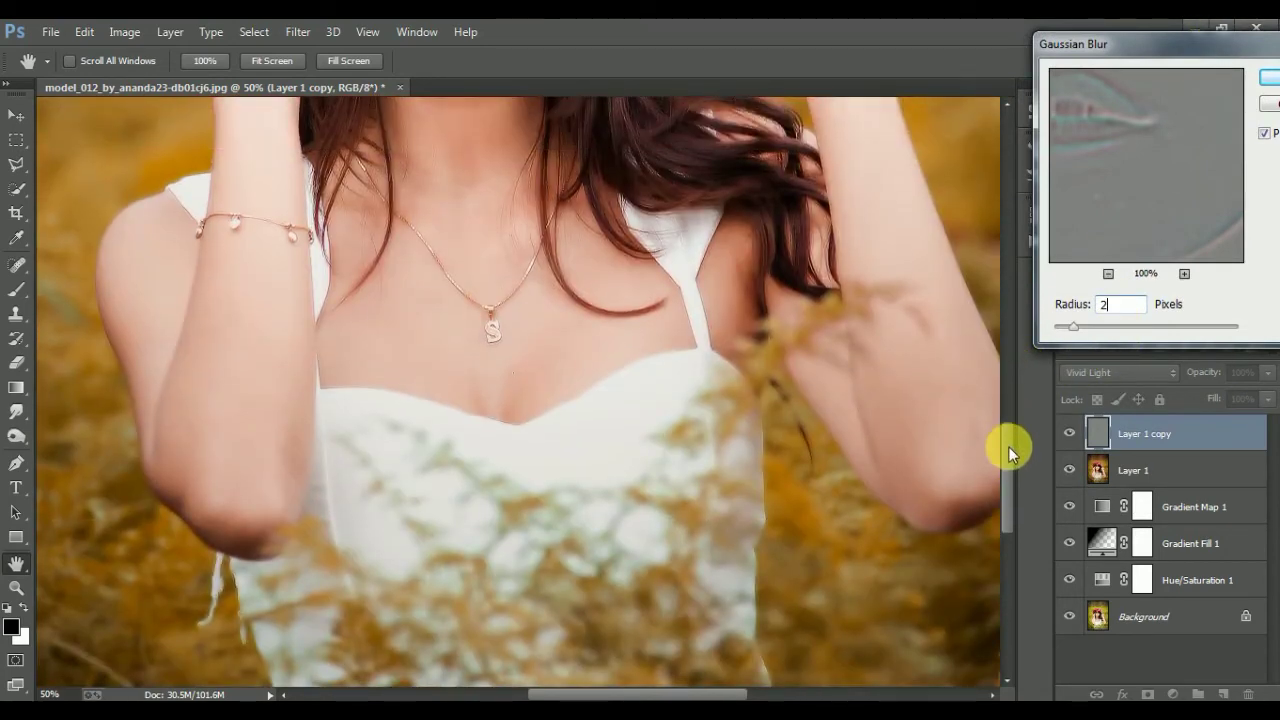
{"action": "mouse_move", "coordinate": [1008, 446]}
{"action": "left_mouse_down"}
{"action": "mouse_move", "coordinate": [1007, 320]}
{"action": "mouse_move", "coordinate": [1006, 353]}
{"action": "left_mouse_up"}
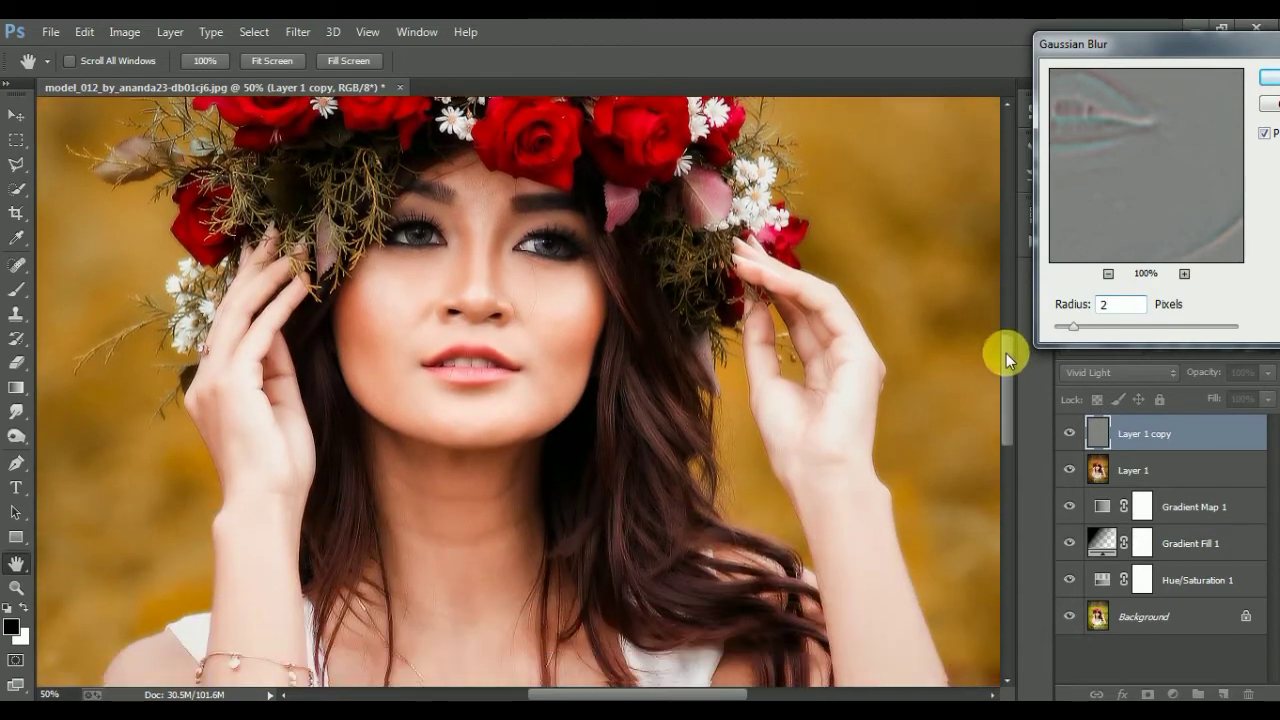
{"action": "key", "text": "ctrl+plus"}
{"action": "key", "text": "ctrl+minus"}
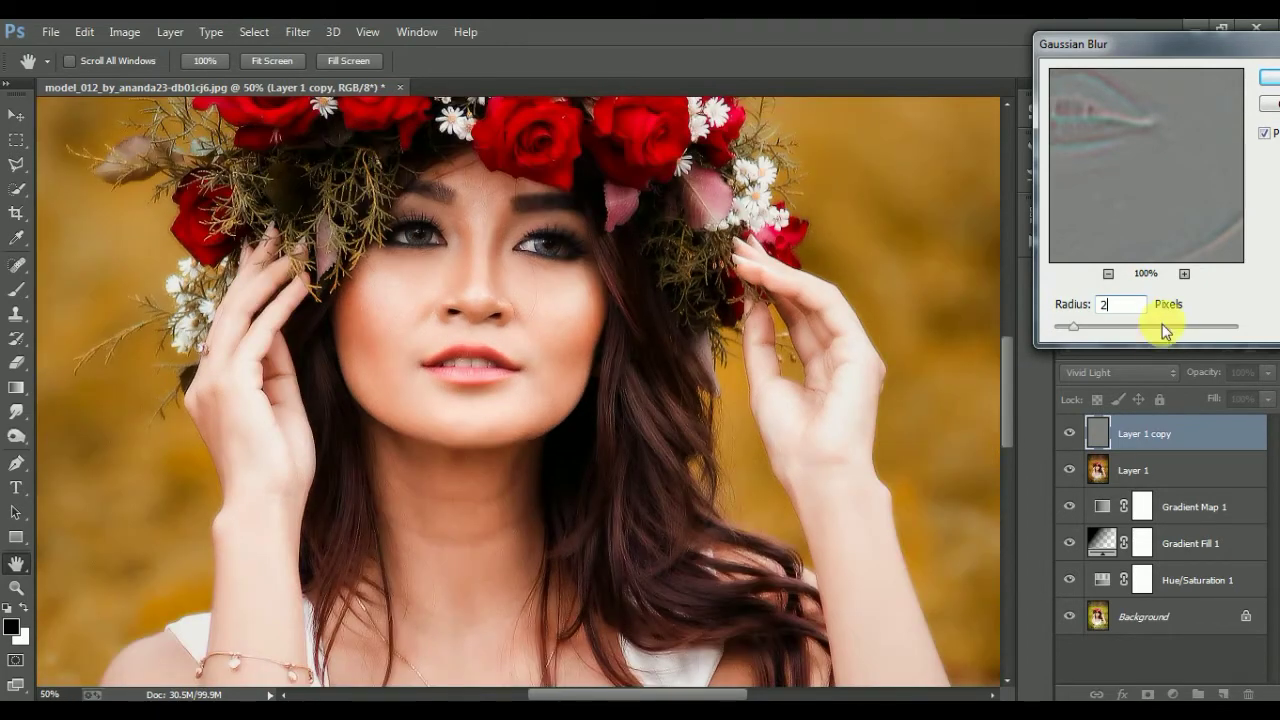
{"action": "double_click", "coordinate": [1120, 304]}
{"action": "type", "text": "3"}
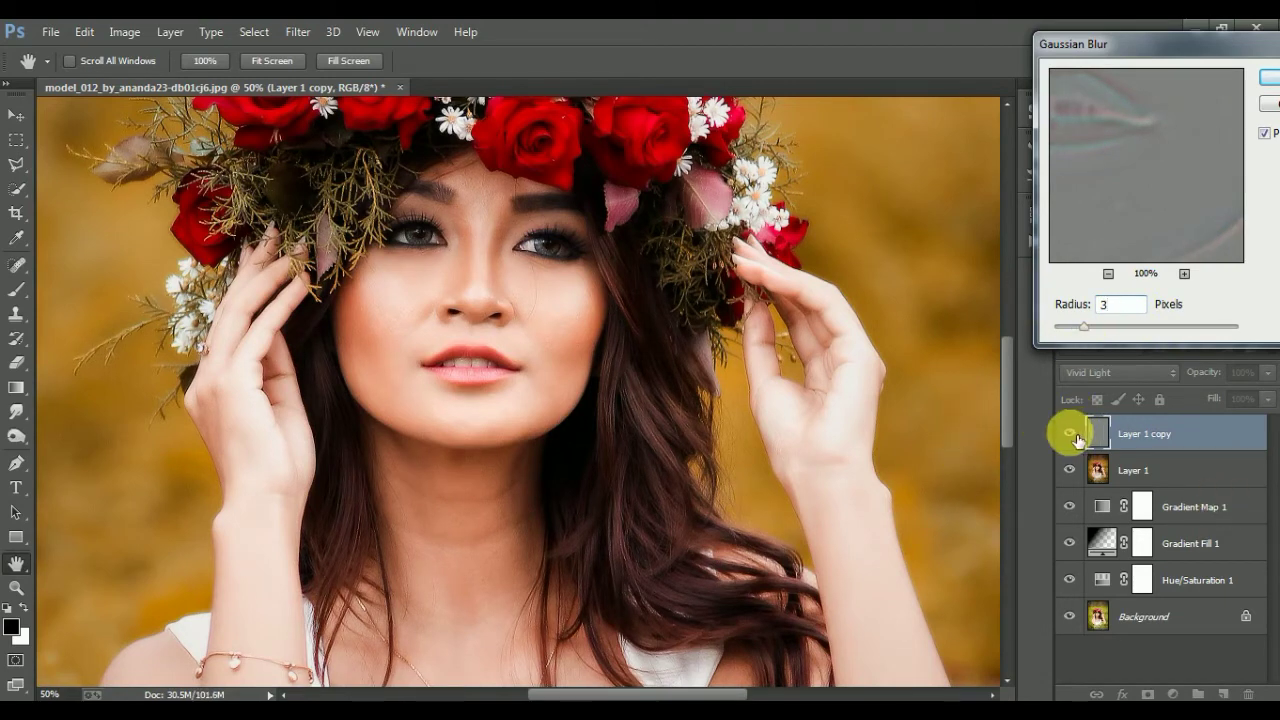
- Apply the 3-pixel blur and toggle Layer 1 copy to compare the softening
{"action": "left_click", "coordinate": [1270, 80]}
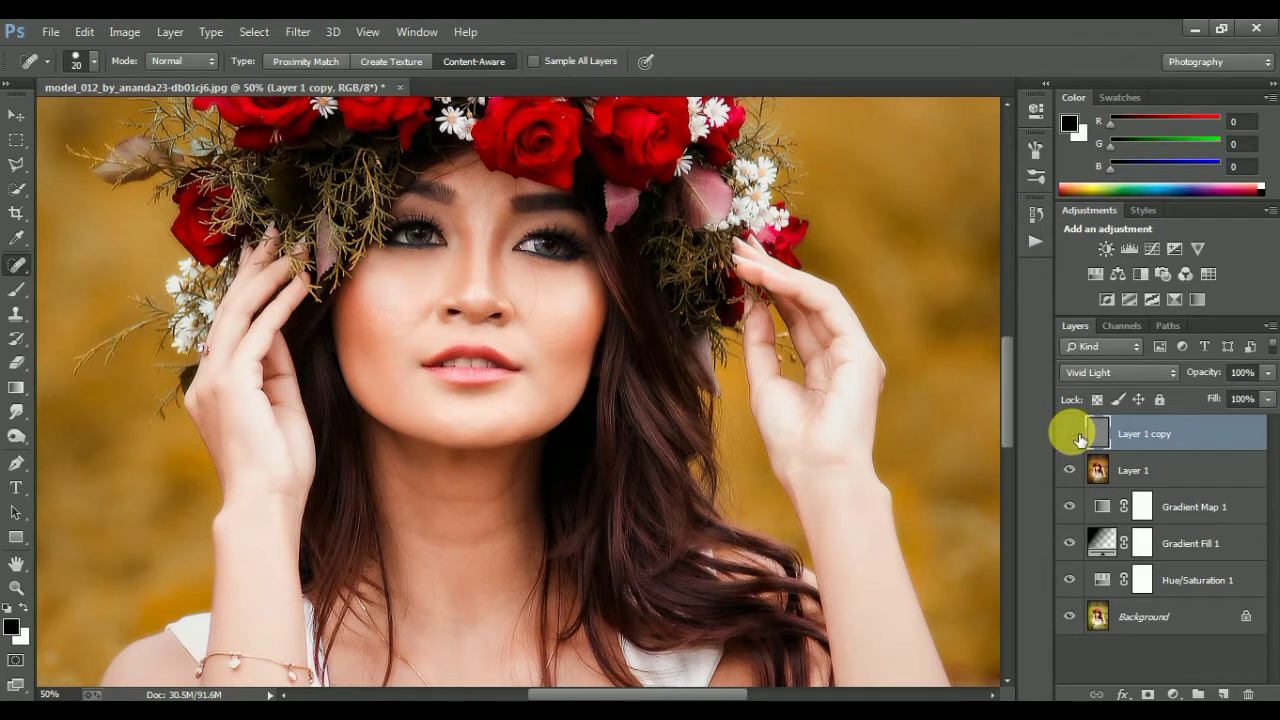
{"action": "left_click", "coordinate": [1079, 438]}
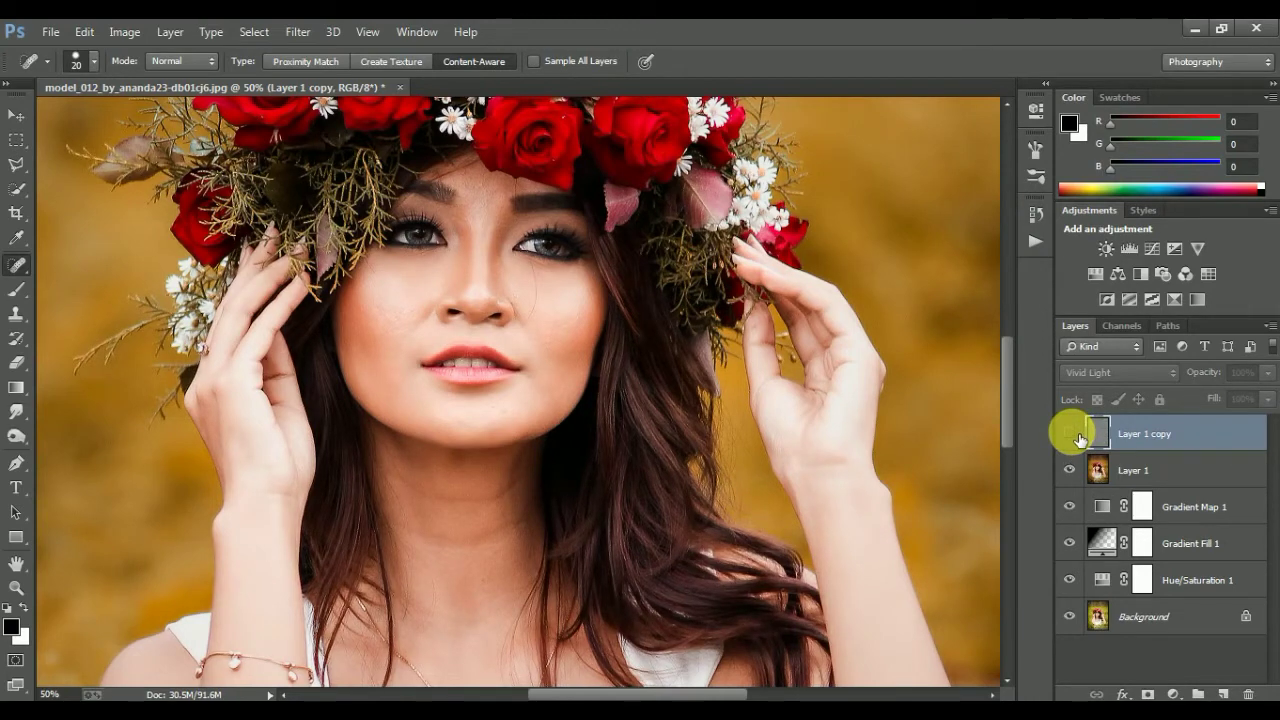
{"action": "left_click", "coordinate": [1069, 433]}
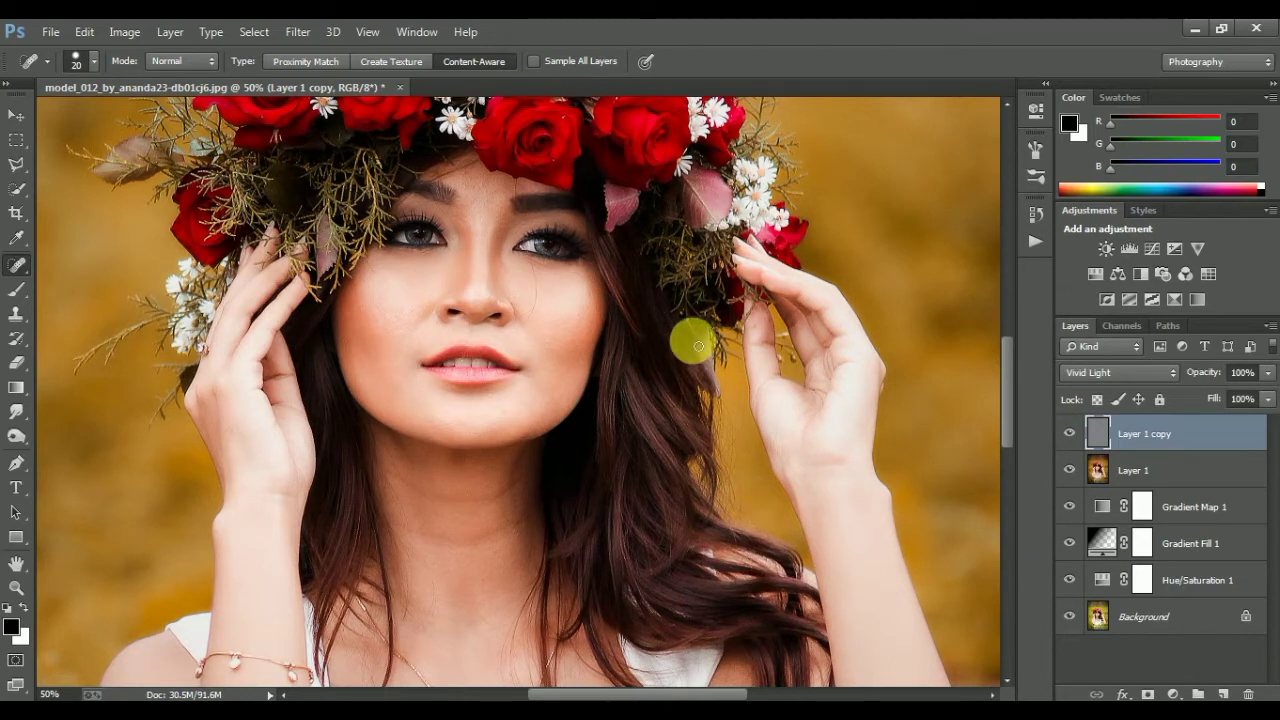
{"action": "key", "text": "ctrl+minus"}
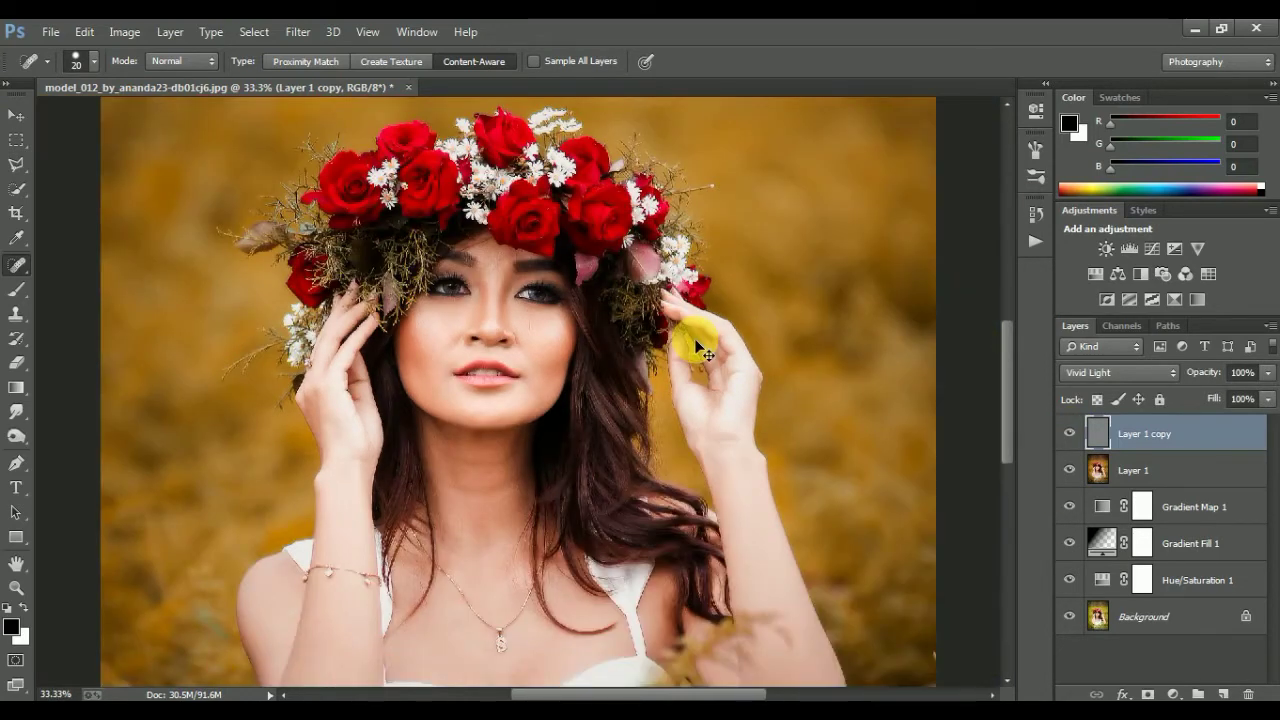
{"action": "key", "text": "ctrl+minus"}
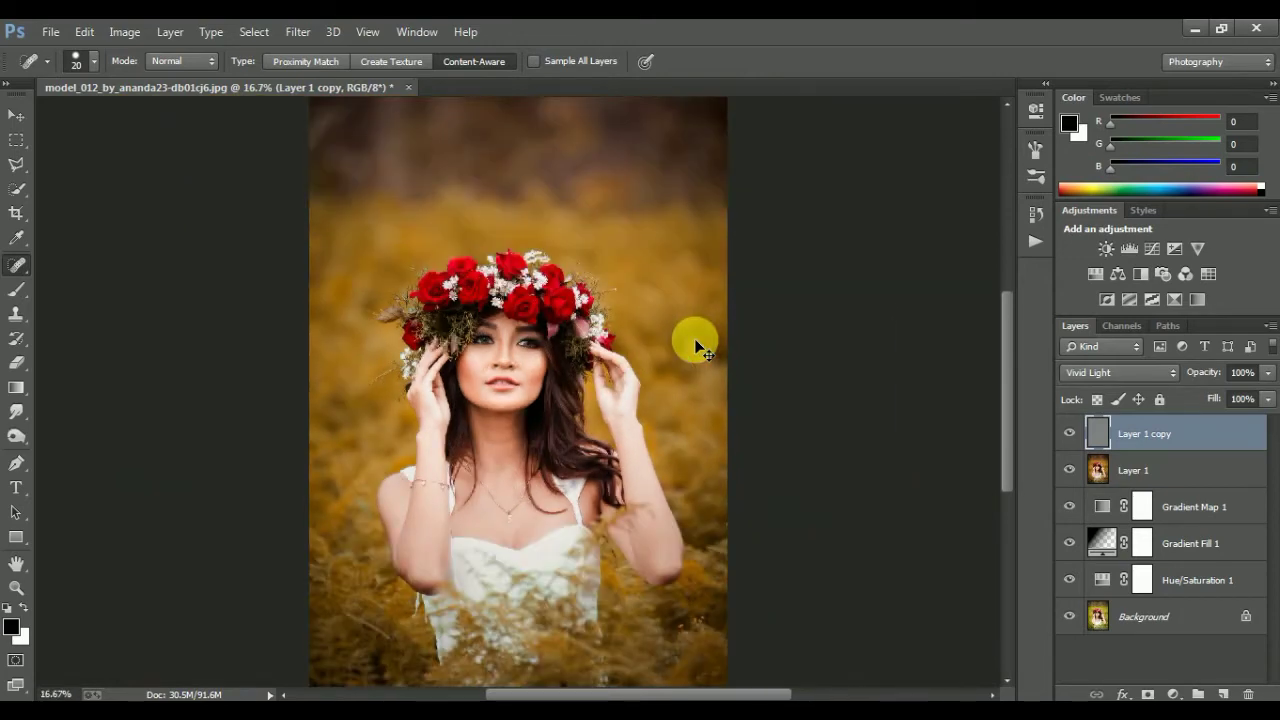
{"action": "key", "text": "ctrl+plus"}
{"action": "key", "text": "ctrl+plus"}
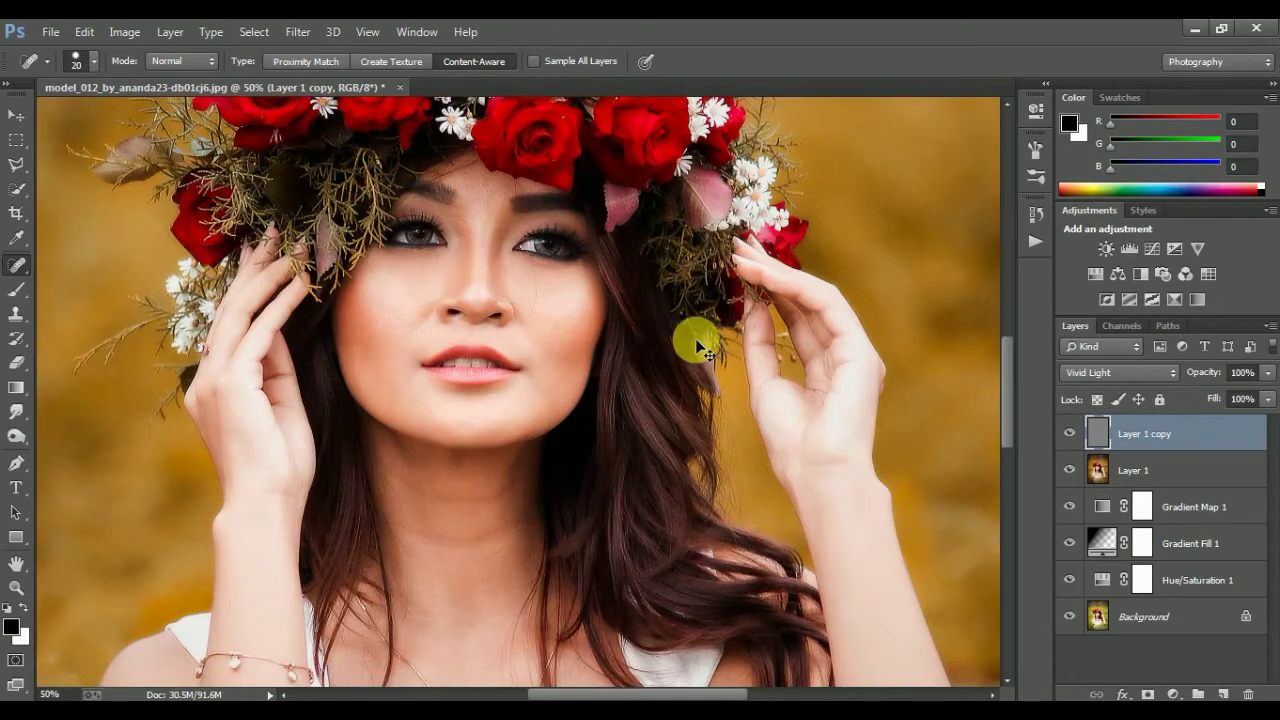
{"action": "left_click_drag", "start_coordinate": [1011, 406], "coordinate": [1008, 379]}
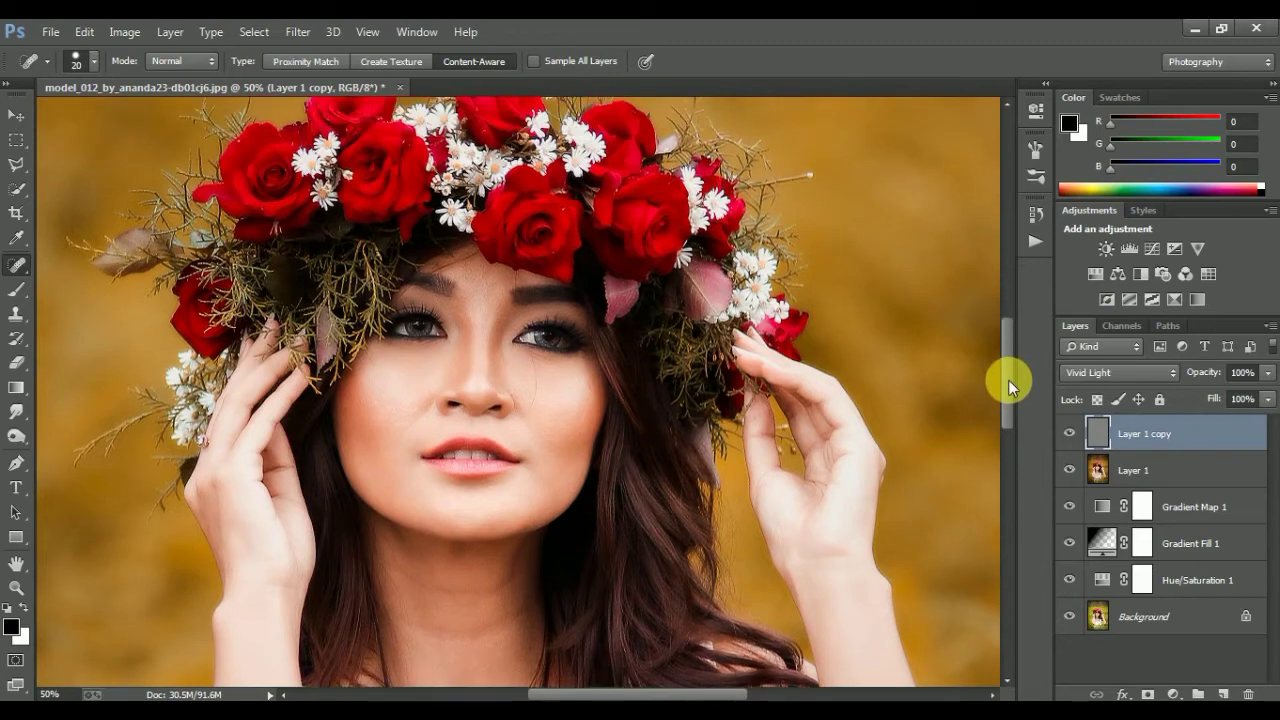
- Compare again, reselect Layer 1 copy, and stamp all visible layers into a new layer
{"action": "left_click", "coordinate": [1069, 433]}
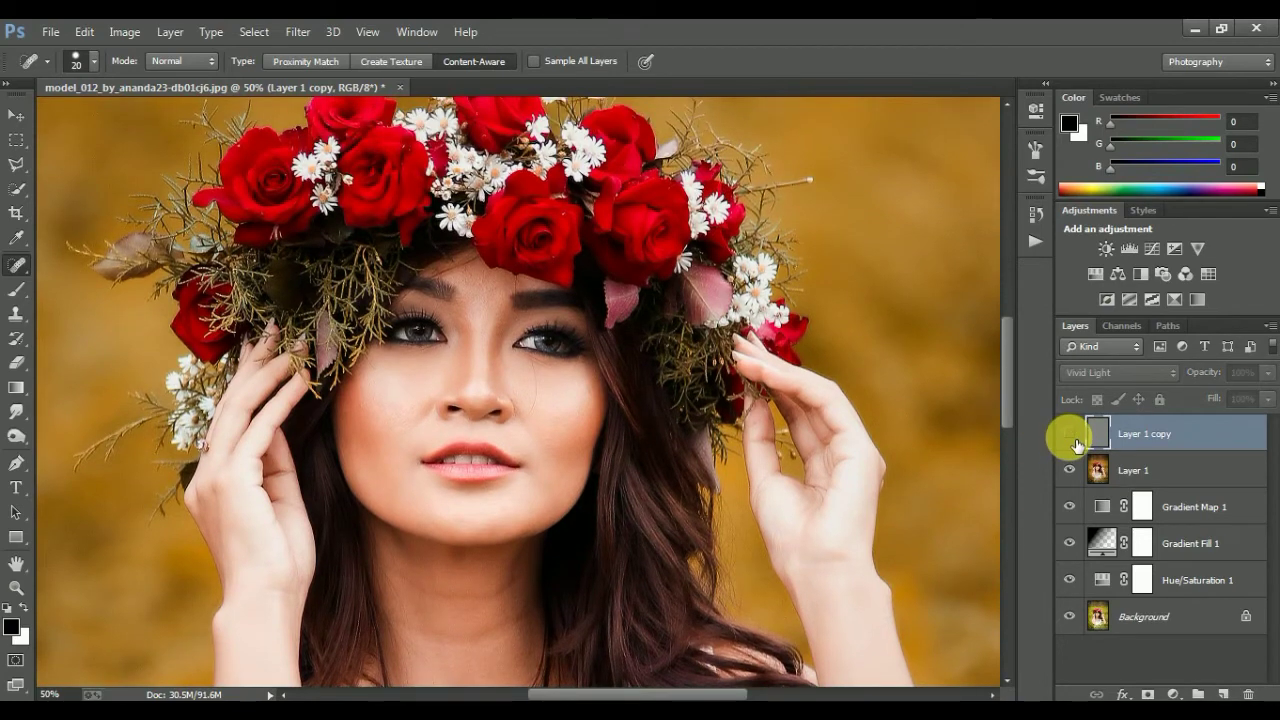
{"action": "left_click", "coordinate": [1070, 435]}
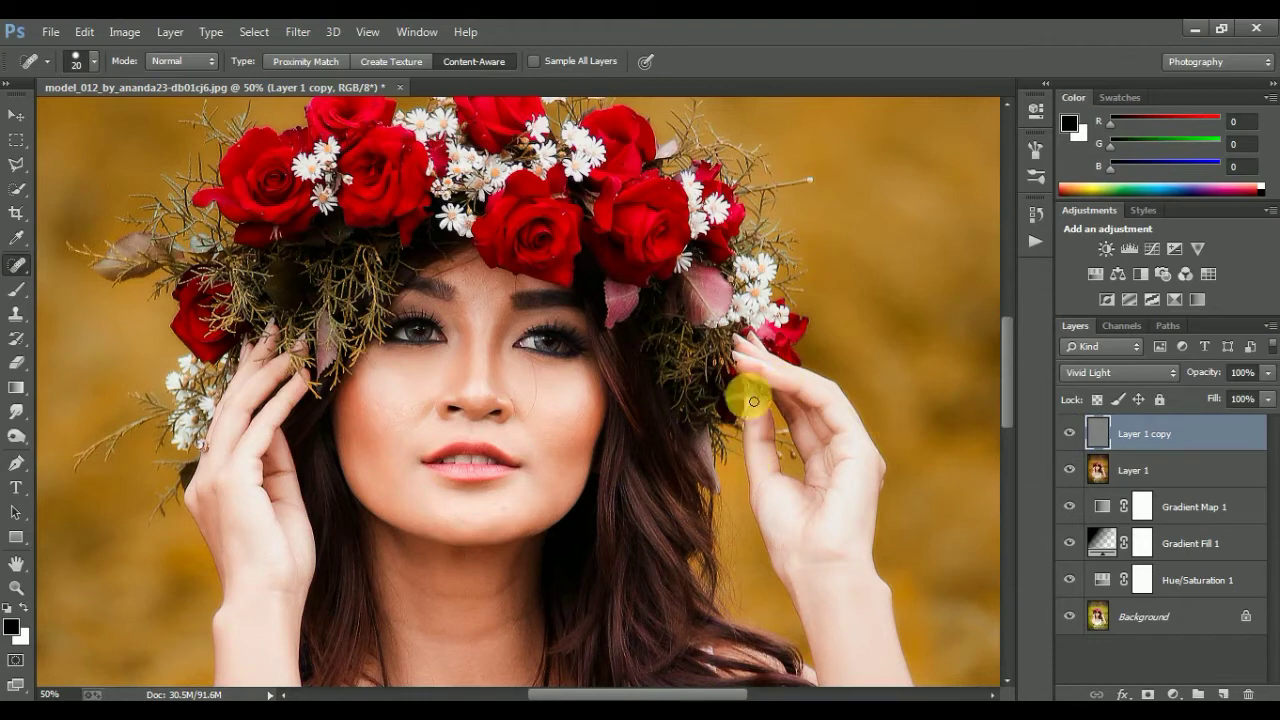
{"action": "key", "text": "ctrl+plus"}
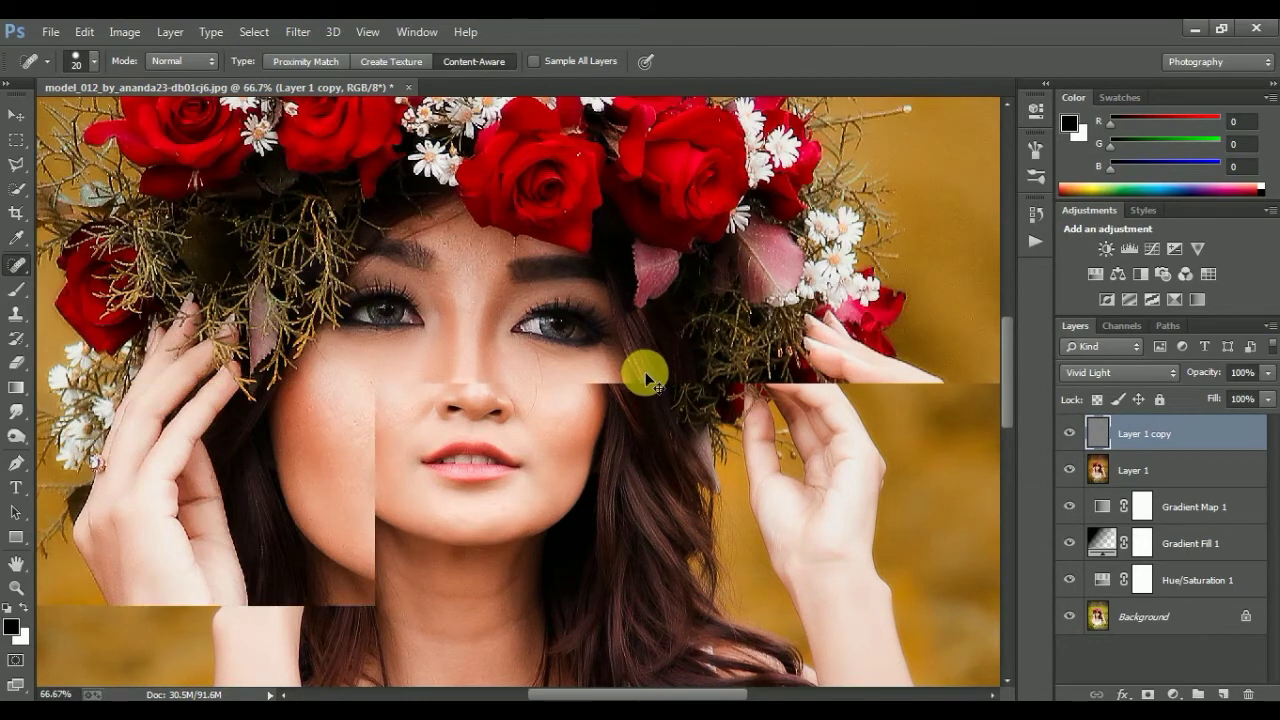
{"action": "left_click", "coordinate": [1138, 470]}
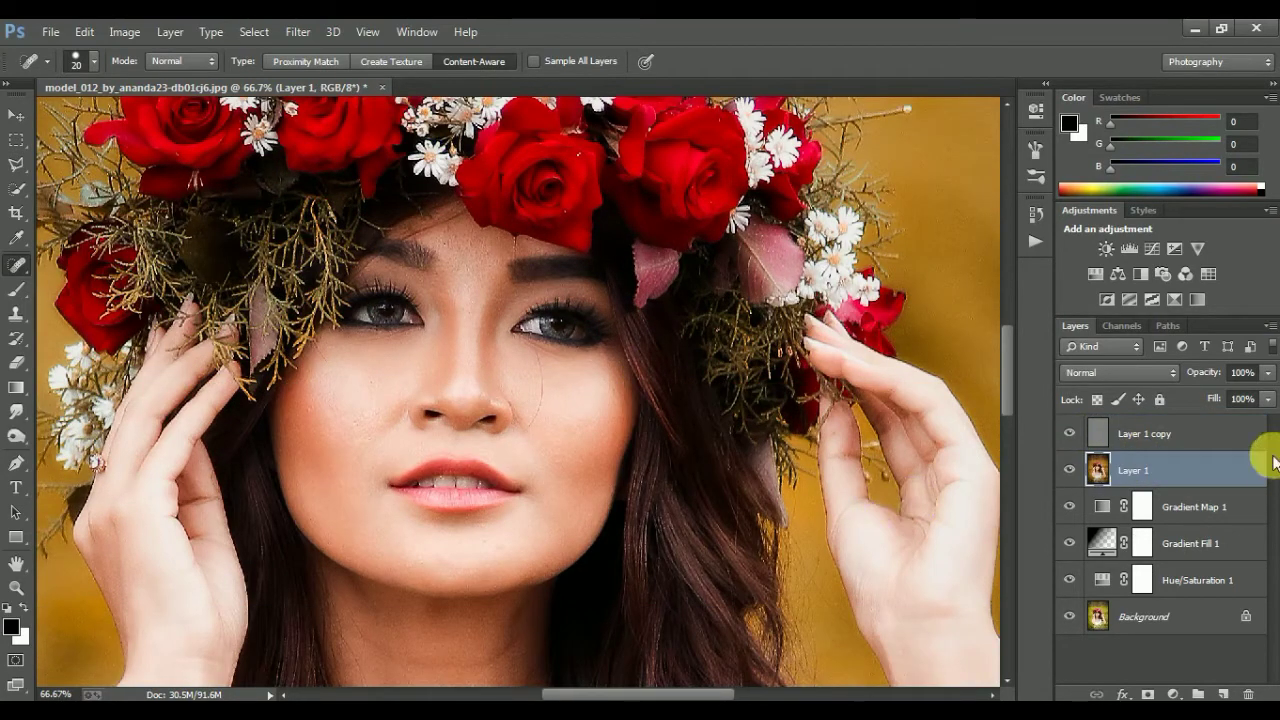
{"action": "left_click", "coordinate": [1160, 433]}
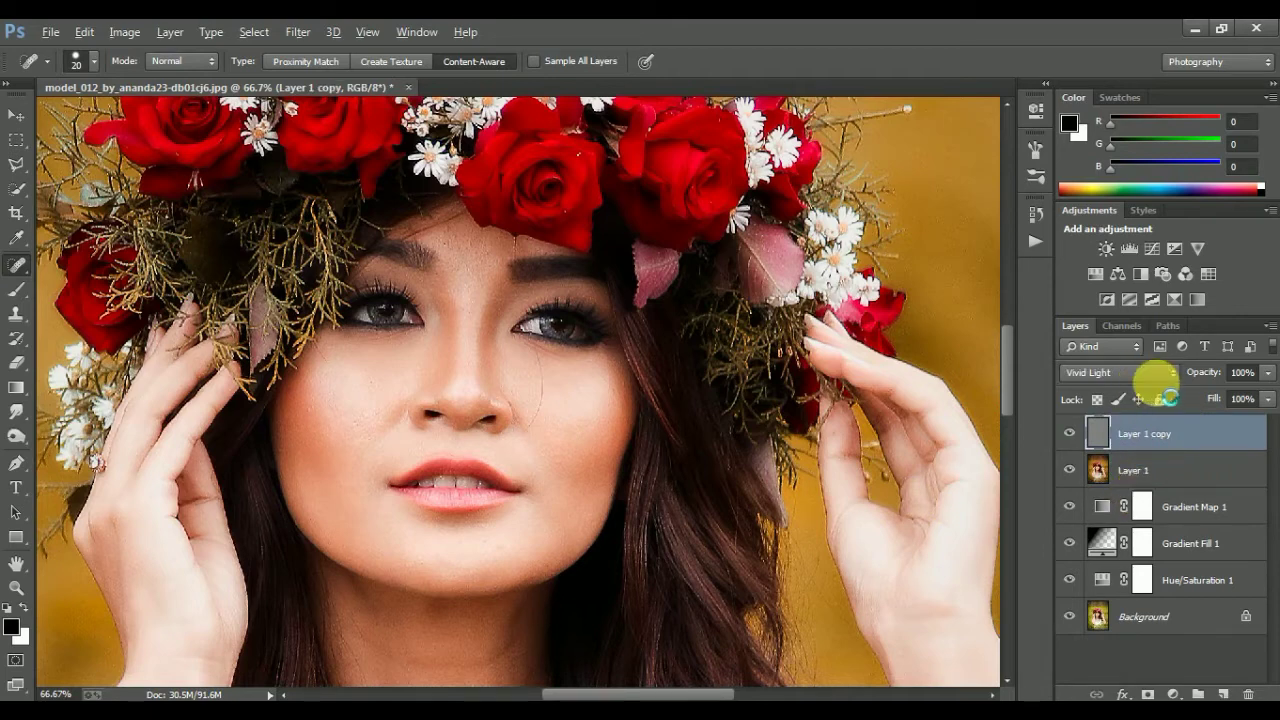
{"action": "key", "text": "ctrl+shift+alt+e"}
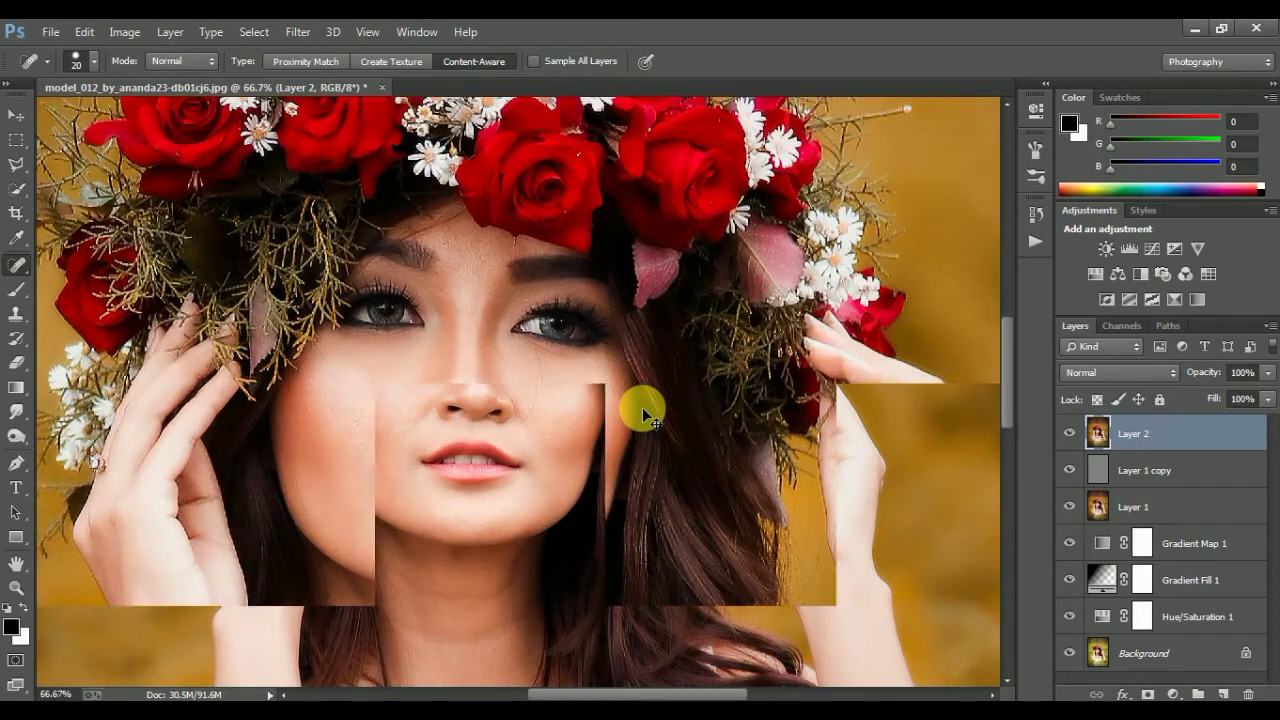
- Sharpen the right and left eyes with the Sharpen Tool at 50% strength
{"action": "scroll", "coordinate": [642, 407], "scroll_direction": "up", "scroll_amount": 3}
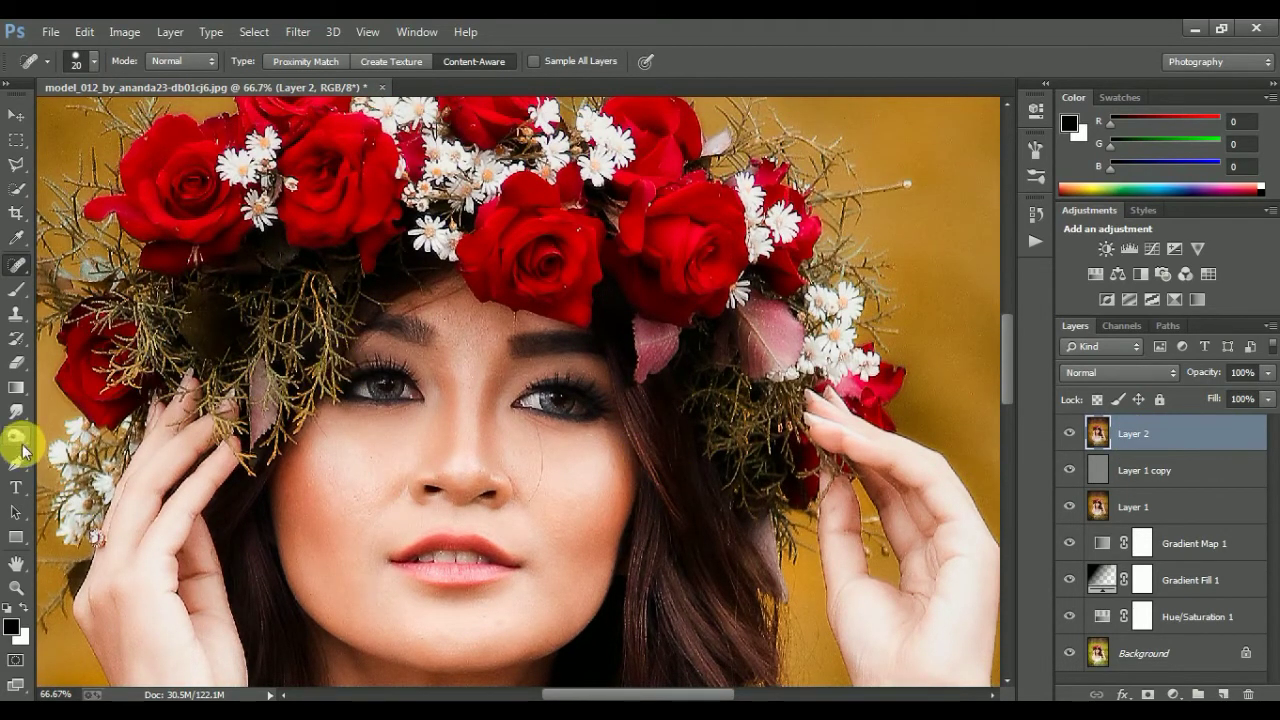
{"action": "left_click", "coordinate": [18, 414]}
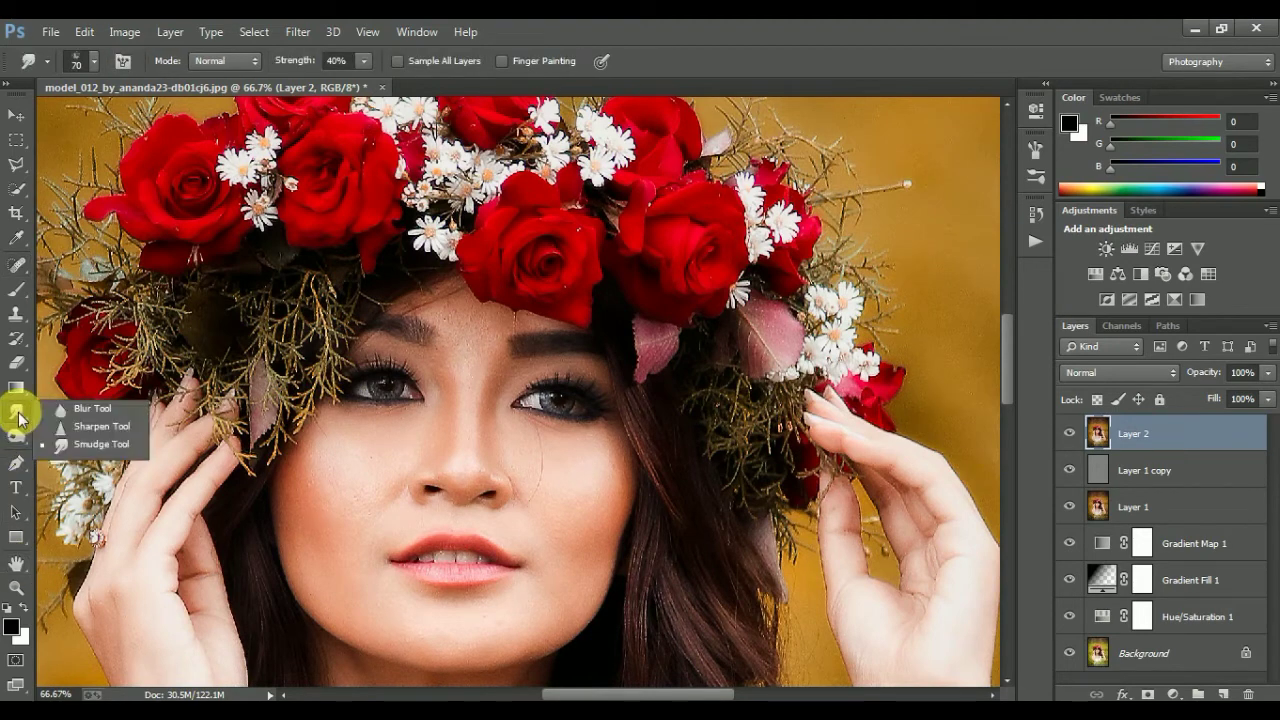
{"action": "left_click", "coordinate": [100, 426]}
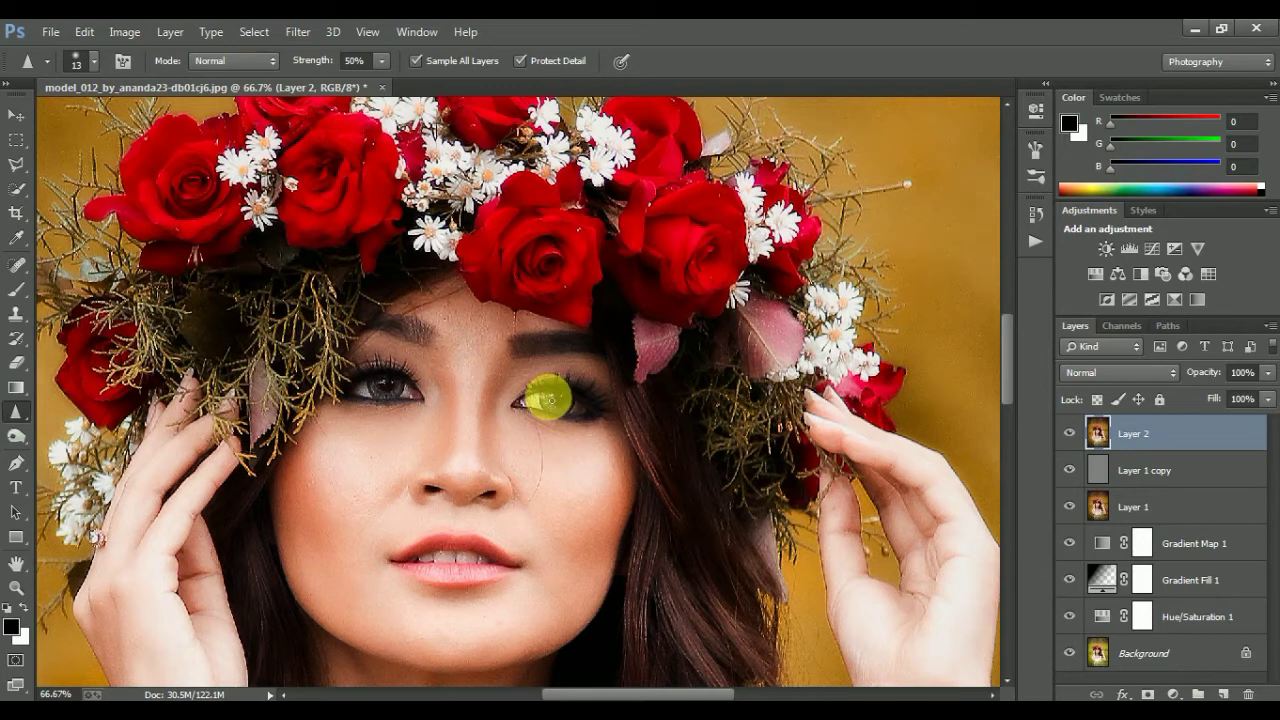
{"action": "mouse_move", "coordinate": [568, 404]}
{"action": "left_mouse_down"}
{"action": "mouse_move", "coordinate": [551, 406]}
{"action": "mouse_move", "coordinate": [557, 391]}
{"action": "mouse_move", "coordinate": [560, 403]}
{"action": "left_mouse_up"}
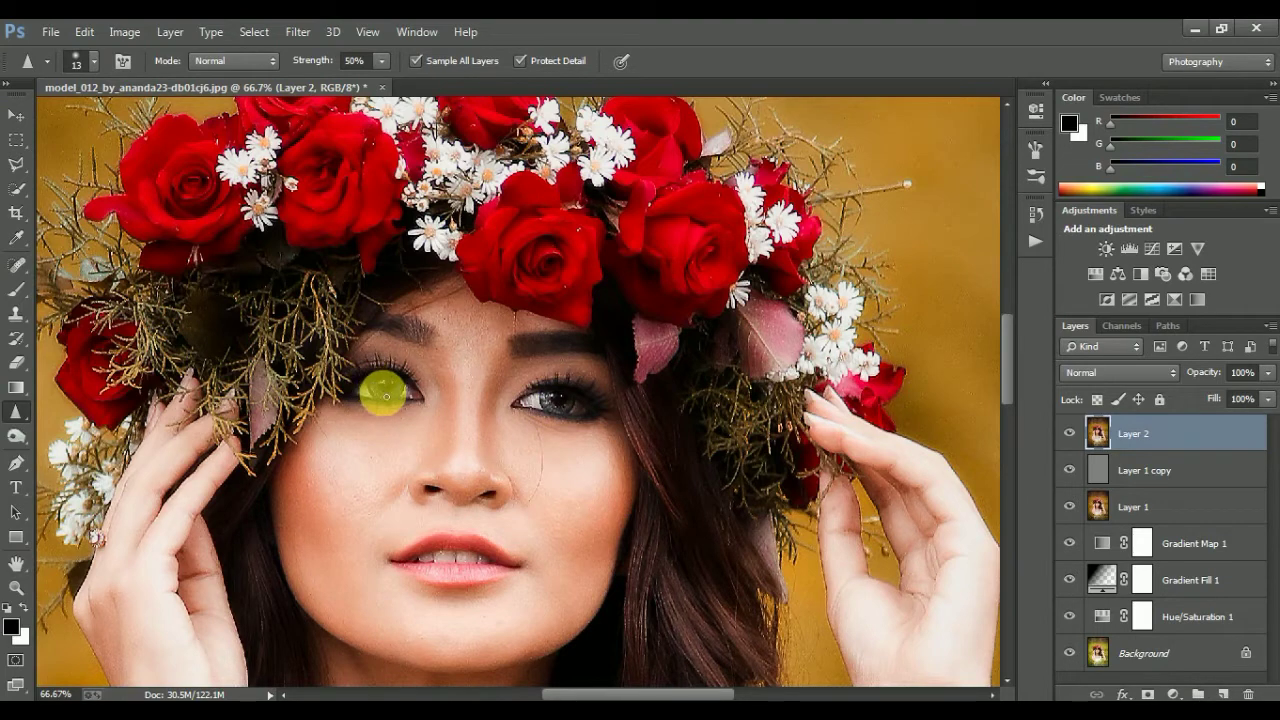
{"action": "mouse_move", "coordinate": [397, 391]}
{"action": "left_mouse_down"}
{"action": "mouse_move", "coordinate": [371, 383]}
{"action": "mouse_move", "coordinate": [393, 396]}
{"action": "left_mouse_up"}
{"action": "left_click_drag", "start_coordinate": [375, 388], "coordinate": [406, 393]}
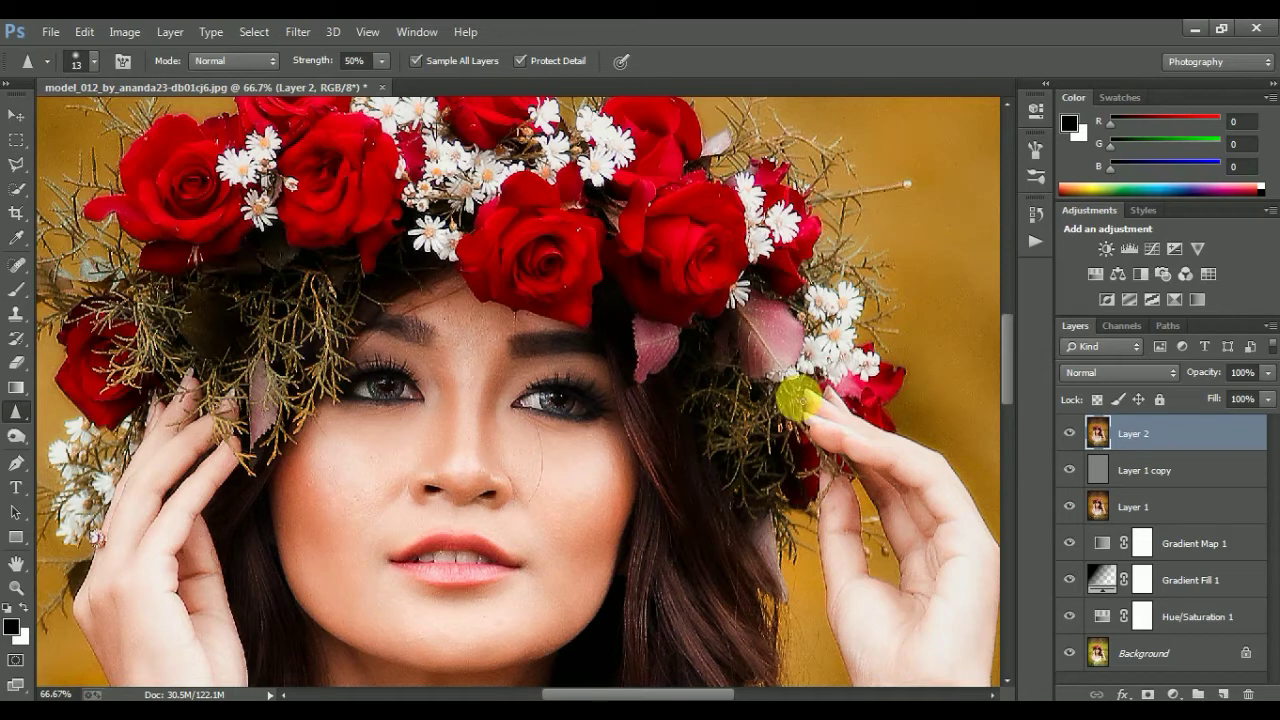
{"action": "left_click", "coordinate": [16, 436]}
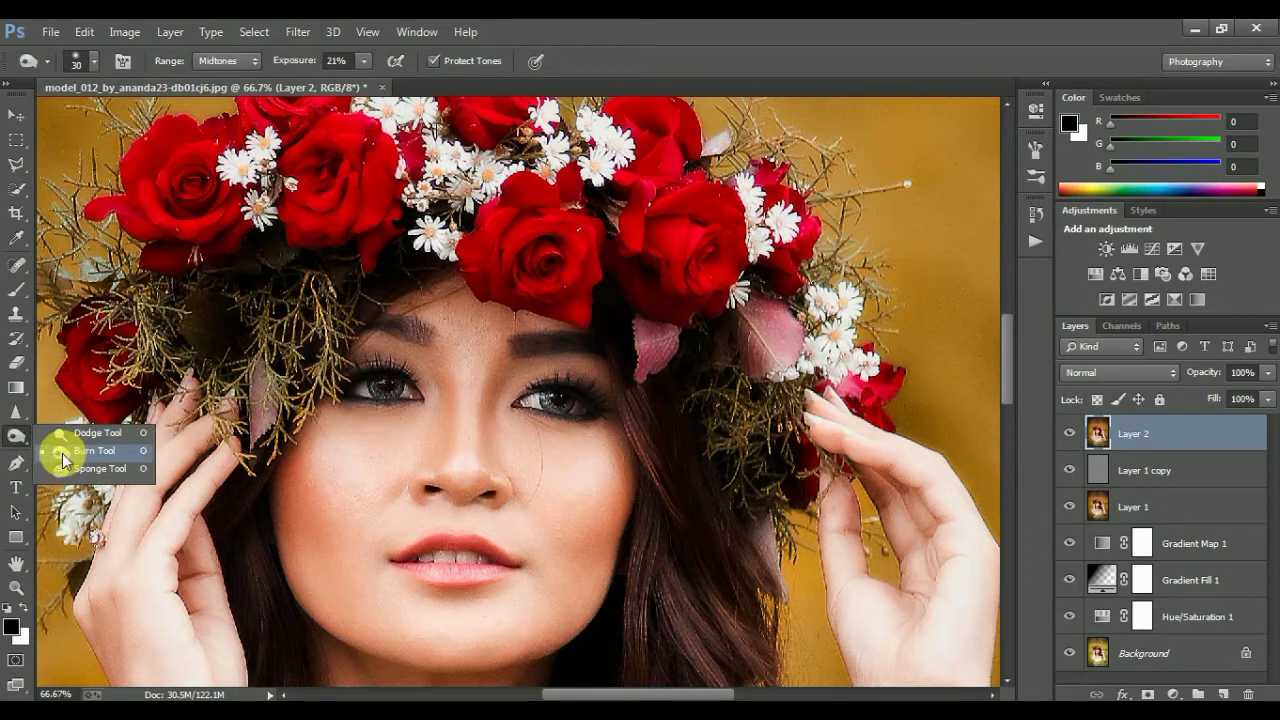
- Burn the eyebrows and the areas around both eyes slightly darker
{"action": "left_click", "coordinate": [72, 452]}
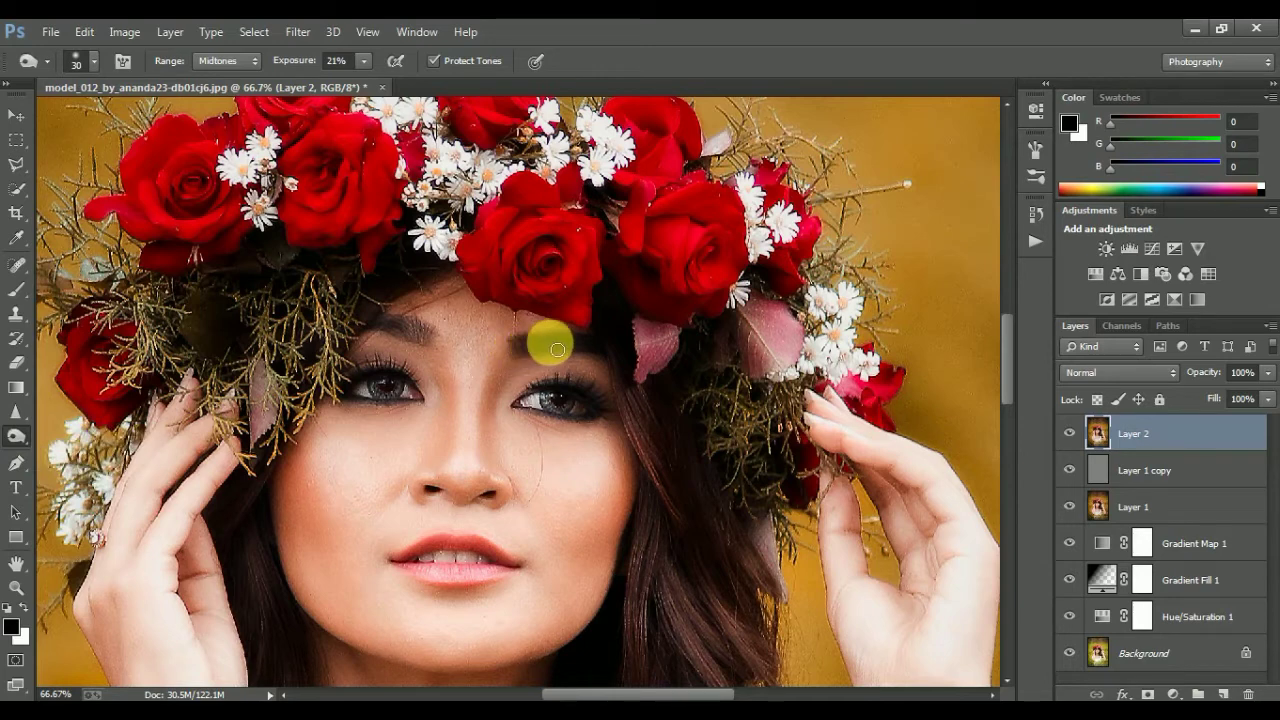
{"action": "mouse_move", "coordinate": [524, 355]}
{"action": "left_mouse_down"}
{"action": "mouse_move", "coordinate": [425, 342]}
{"action": "mouse_move", "coordinate": [380, 320]}
{"action": "mouse_move", "coordinate": [371, 377]}
{"action": "mouse_move", "coordinate": [416, 406]}
{"action": "left_mouse_up"}
{"action": "mouse_move", "coordinate": [405, 402]}
{"action": "left_mouse_down"}
{"action": "mouse_move", "coordinate": [349, 391]}
{"action": "mouse_move", "coordinate": [402, 390]}
{"action": "mouse_move", "coordinate": [366, 370]}
{"action": "left_mouse_up"}
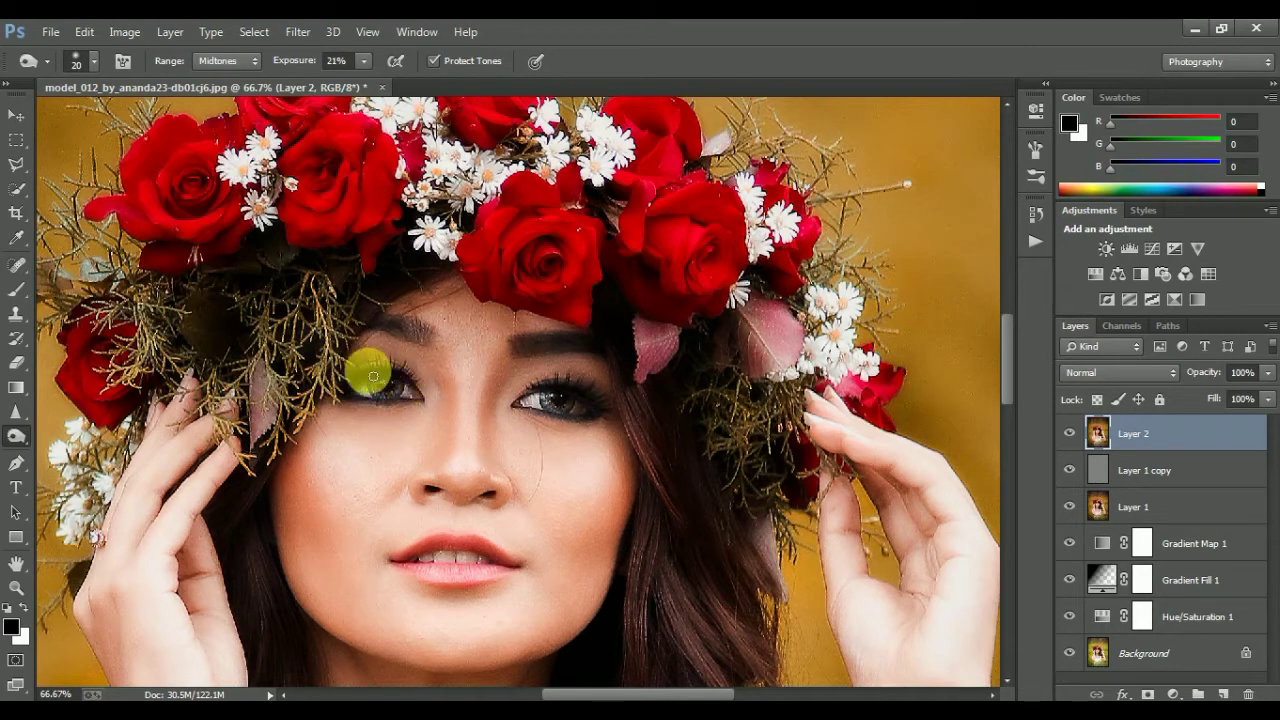
{"action": "left_click_drag", "start_coordinate": [517, 382], "coordinate": [597, 413]}
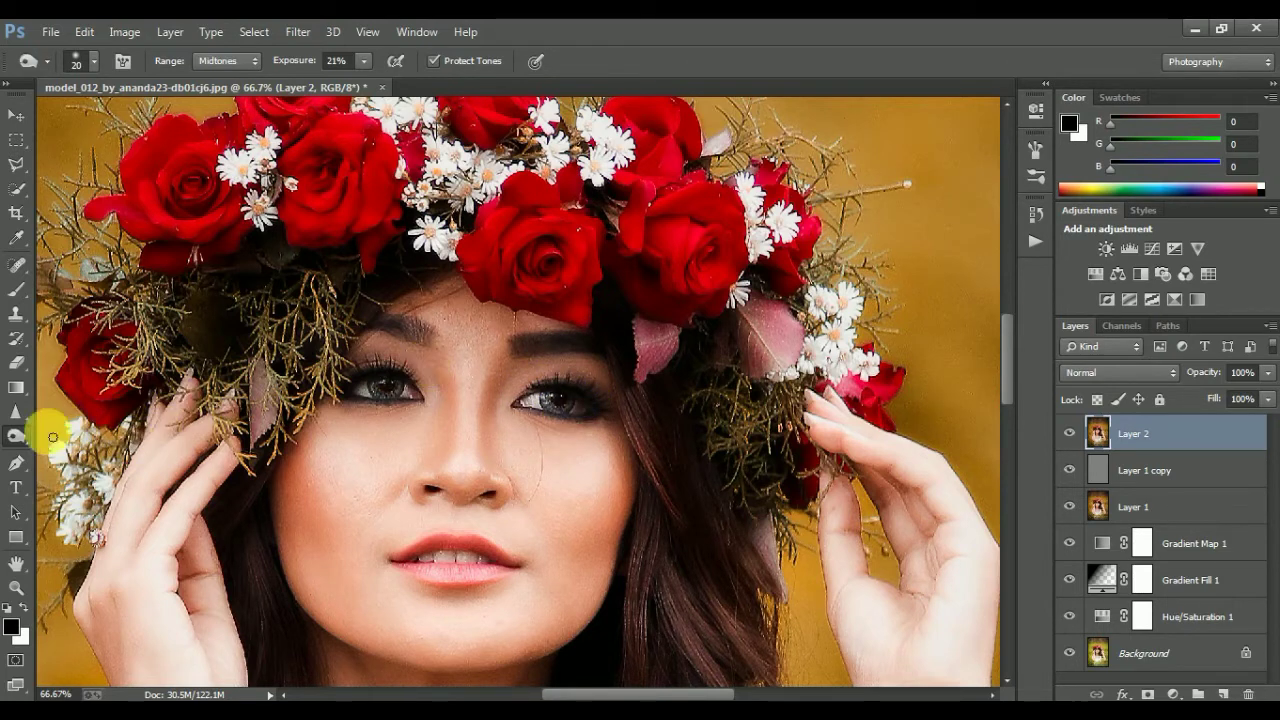
- Dodge both irises brighter with a size-10 brush
{"action": "left_click", "coordinate": [90, 437]}
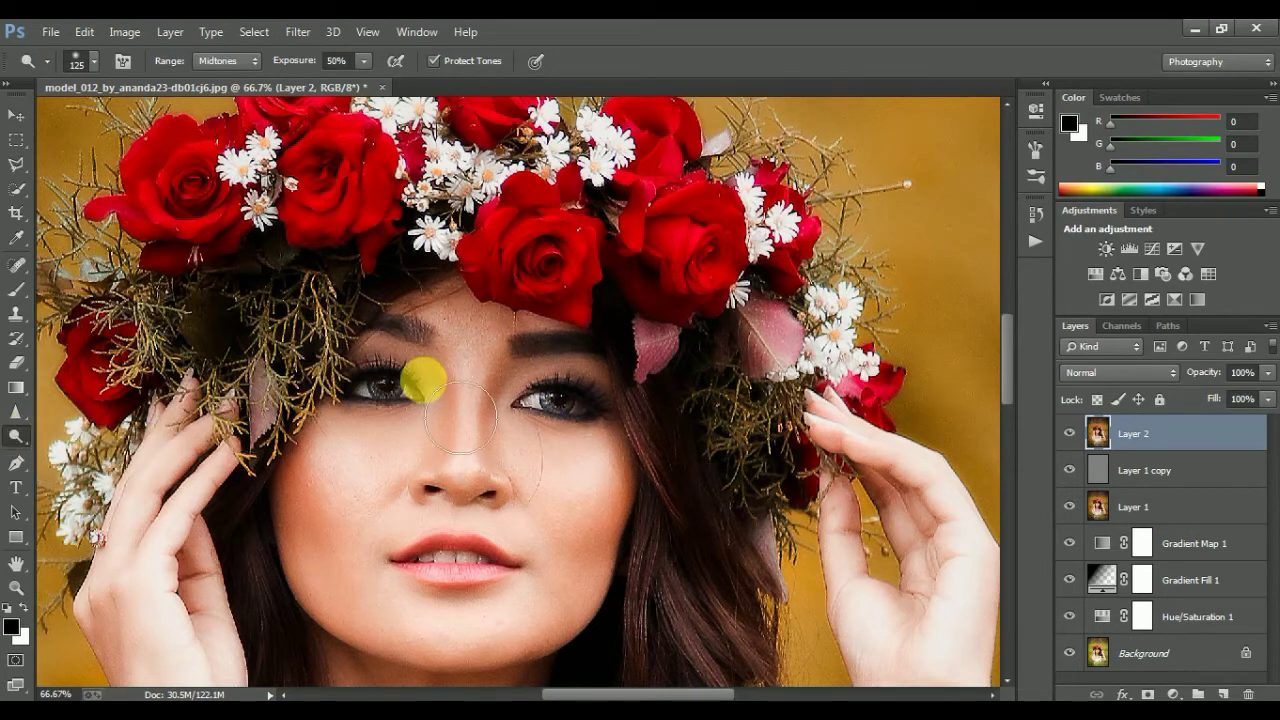
{"action": "key", "text": "bracketleft"}
{"action": "key", "text": "bracketleft"}
{"action": "key", "text": "bracketleft"}
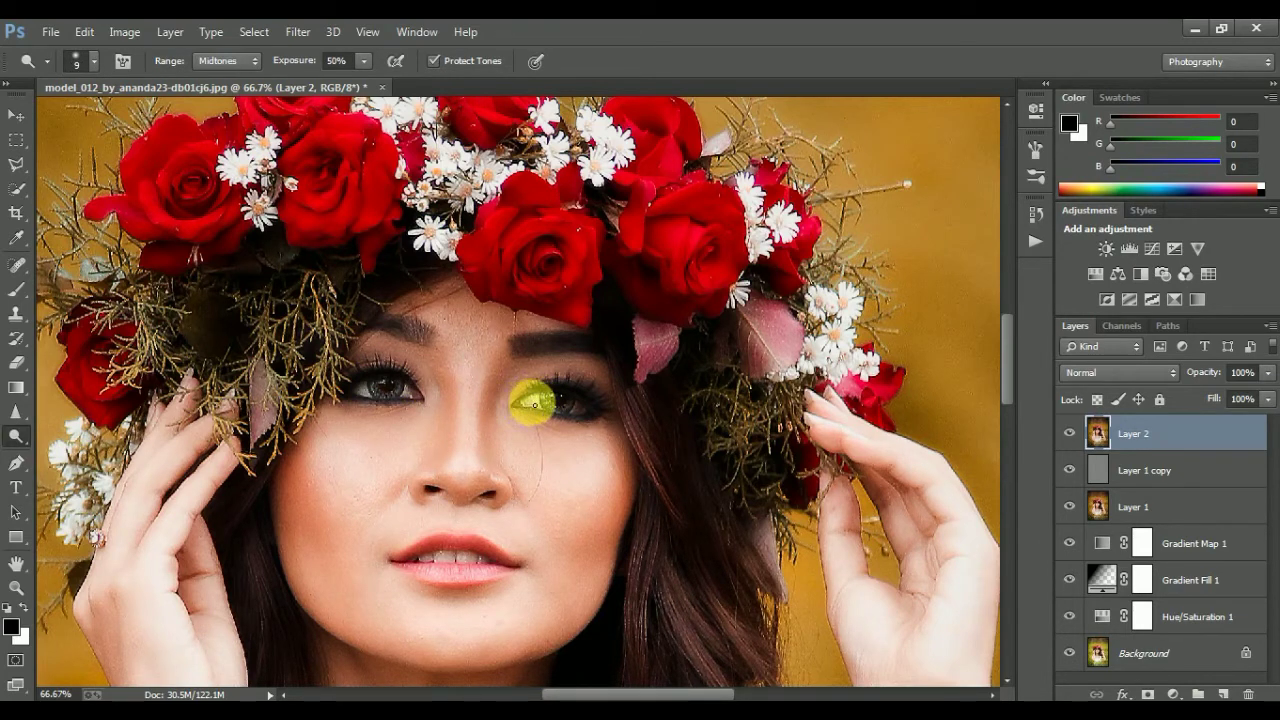
{"action": "left_click_drag", "start_coordinate": [537, 400], "coordinate": [581, 409]}
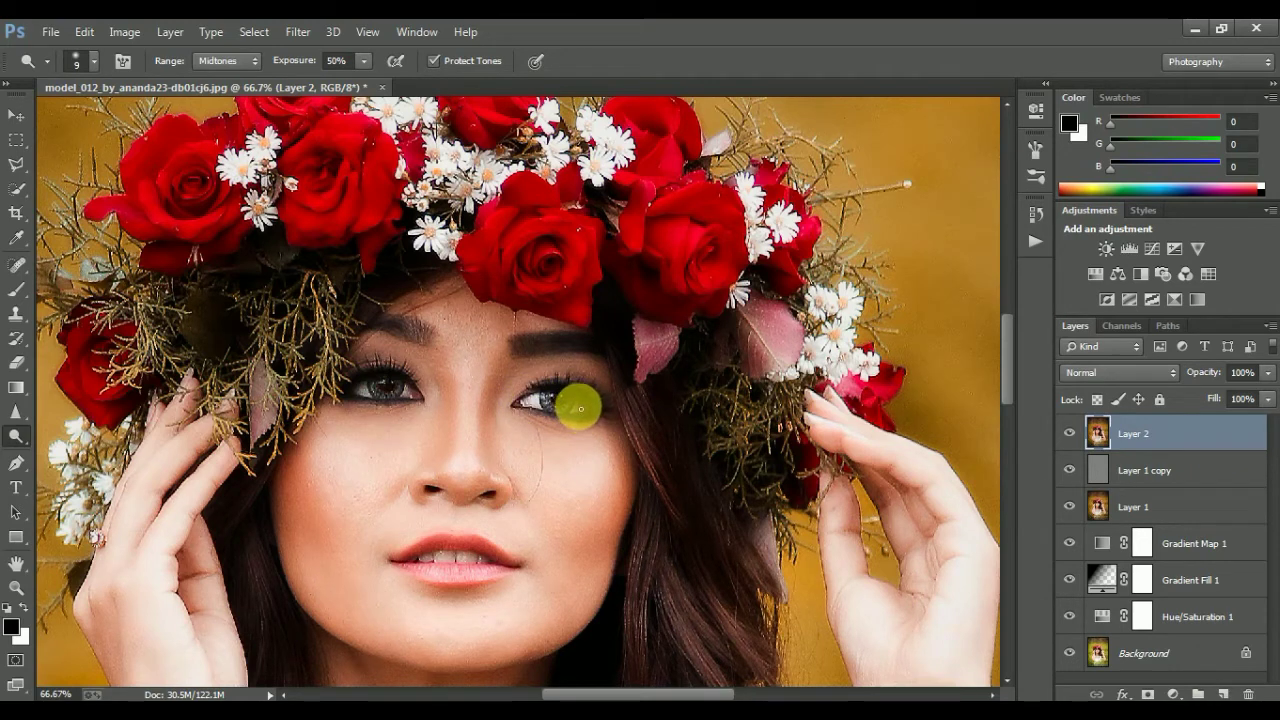
{"action": "left_click_drag", "start_coordinate": [581, 409], "coordinate": [623, 429]}
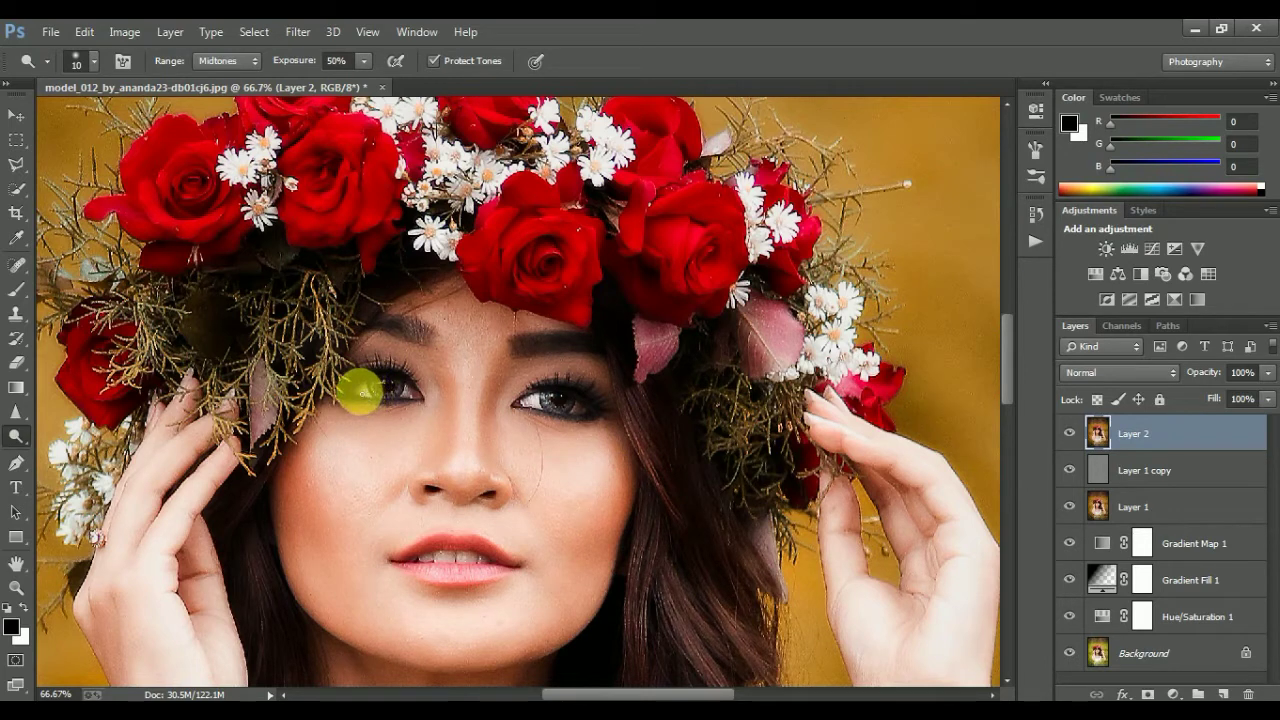
{"action": "left_click_drag", "start_coordinate": [365, 393], "coordinate": [409, 393]}
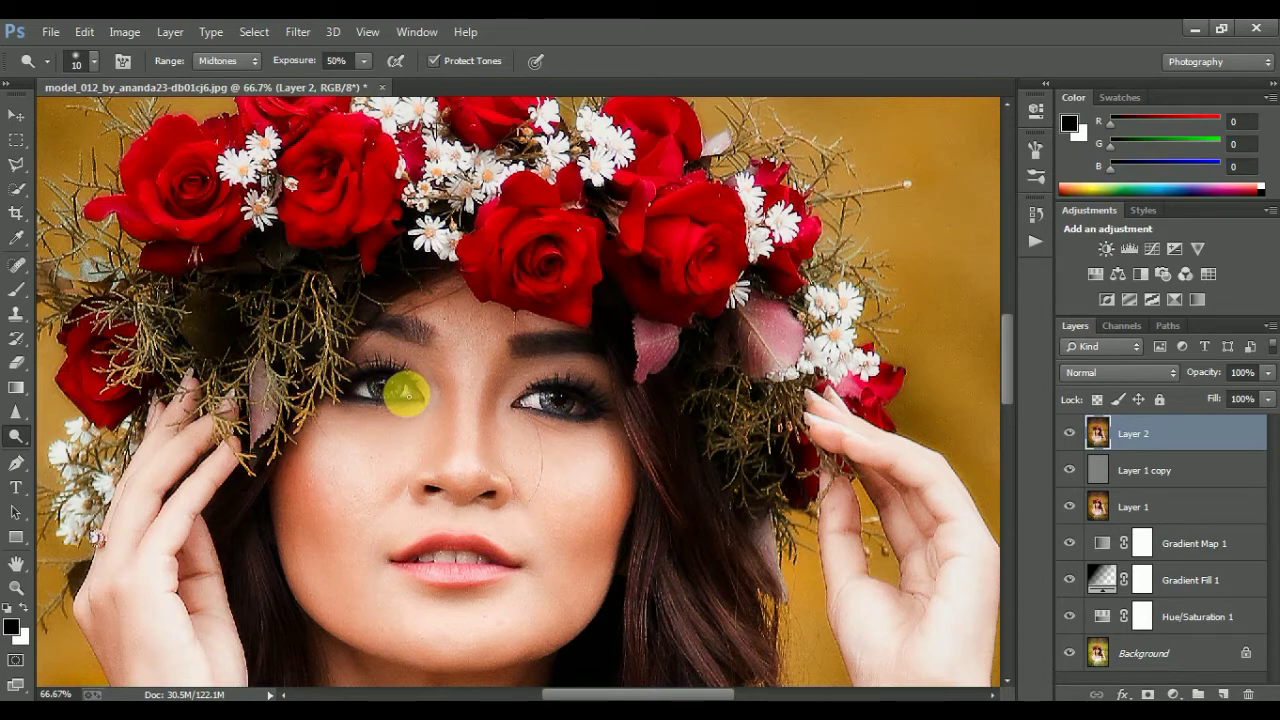
- Toggle Layer 2 off and on to compare the eye edits
{"action": "left_click", "coordinate": [1070, 433]}
{"action": "left_click", "coordinate": [1084, 434]}
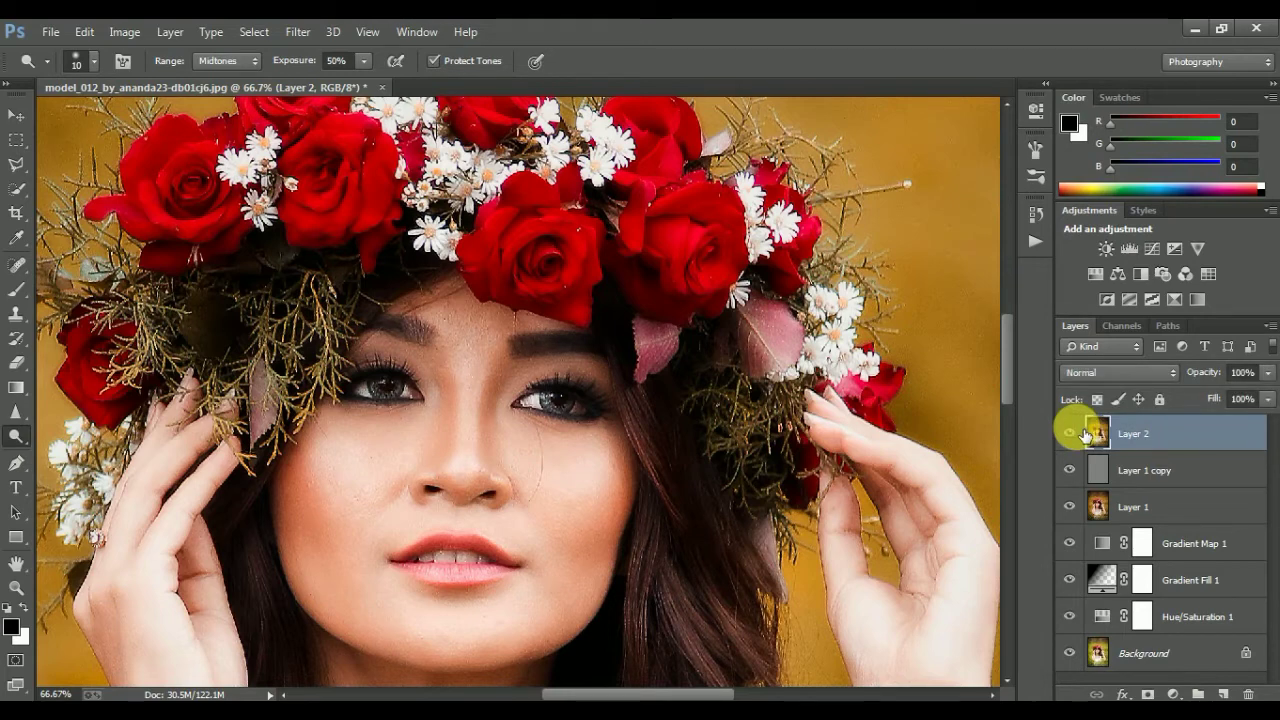
{"action": "left_click", "coordinate": [1084, 434]}
{"action": "left_click", "coordinate": [1084, 434]}
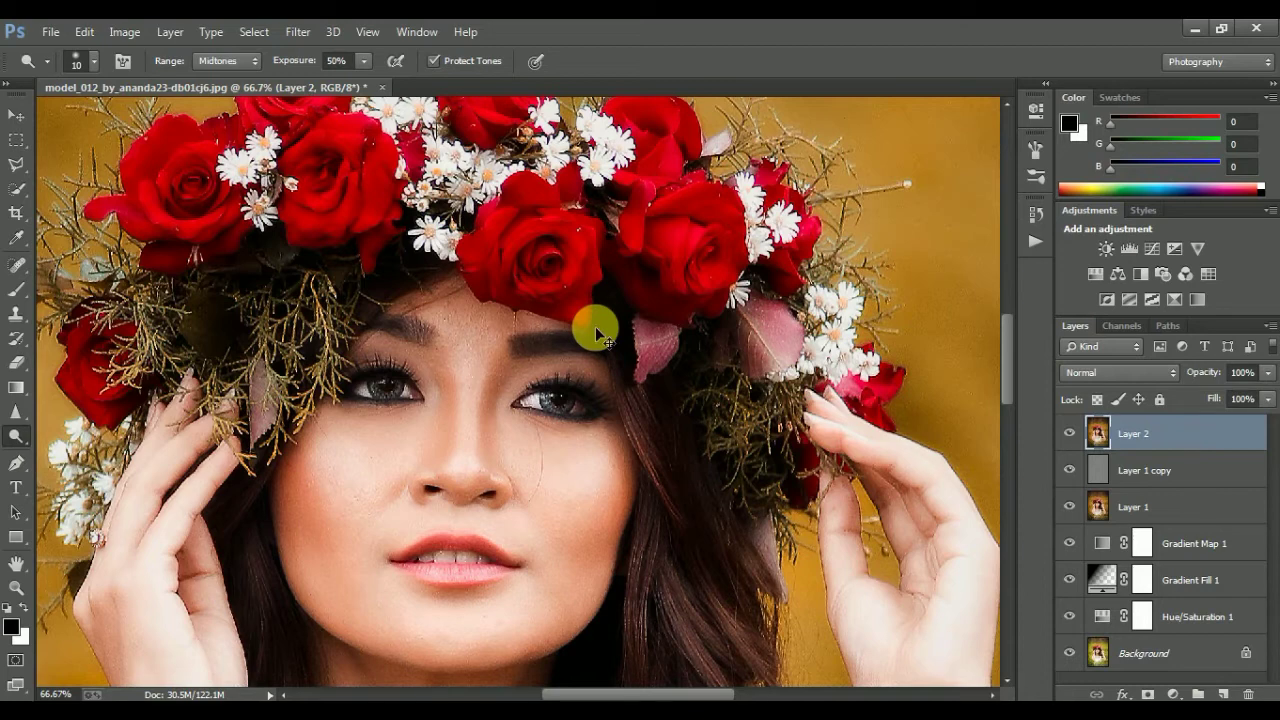
{"action": "scroll", "coordinate": [480, 450], "scroll_direction": "down", "scroll_amount": 2}
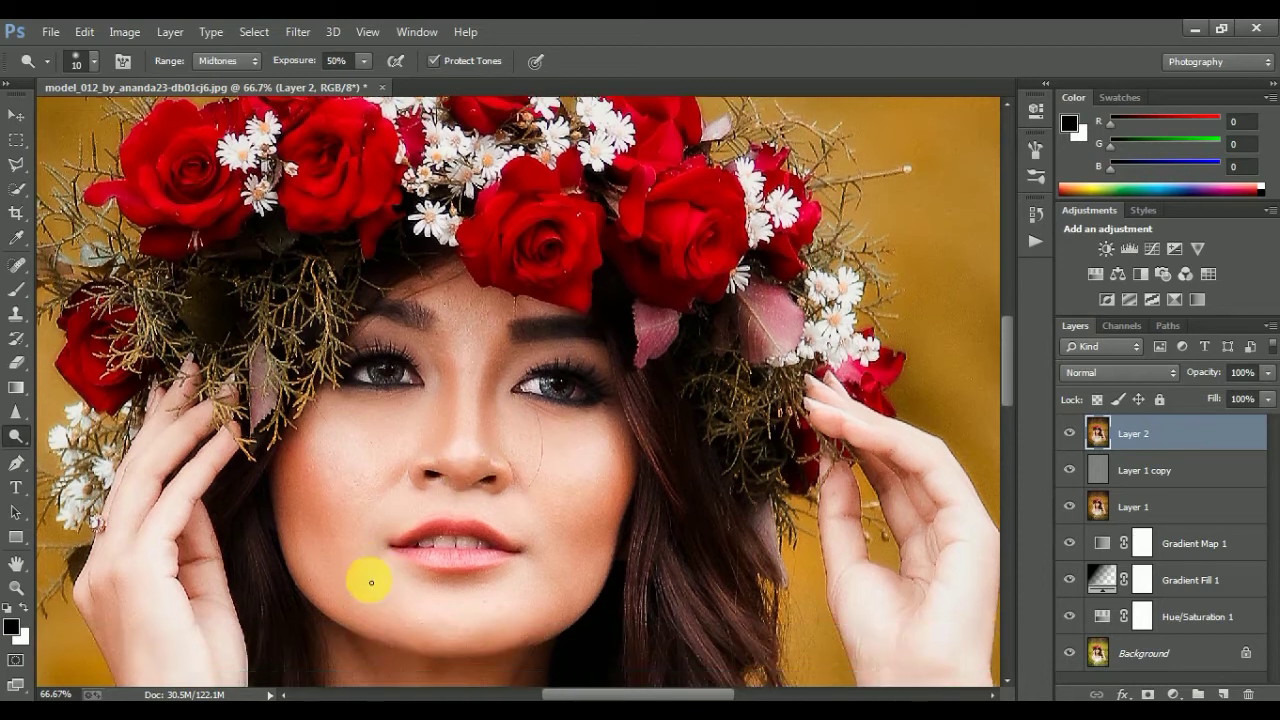
{"action": "right_click", "coordinate": [16, 436]}
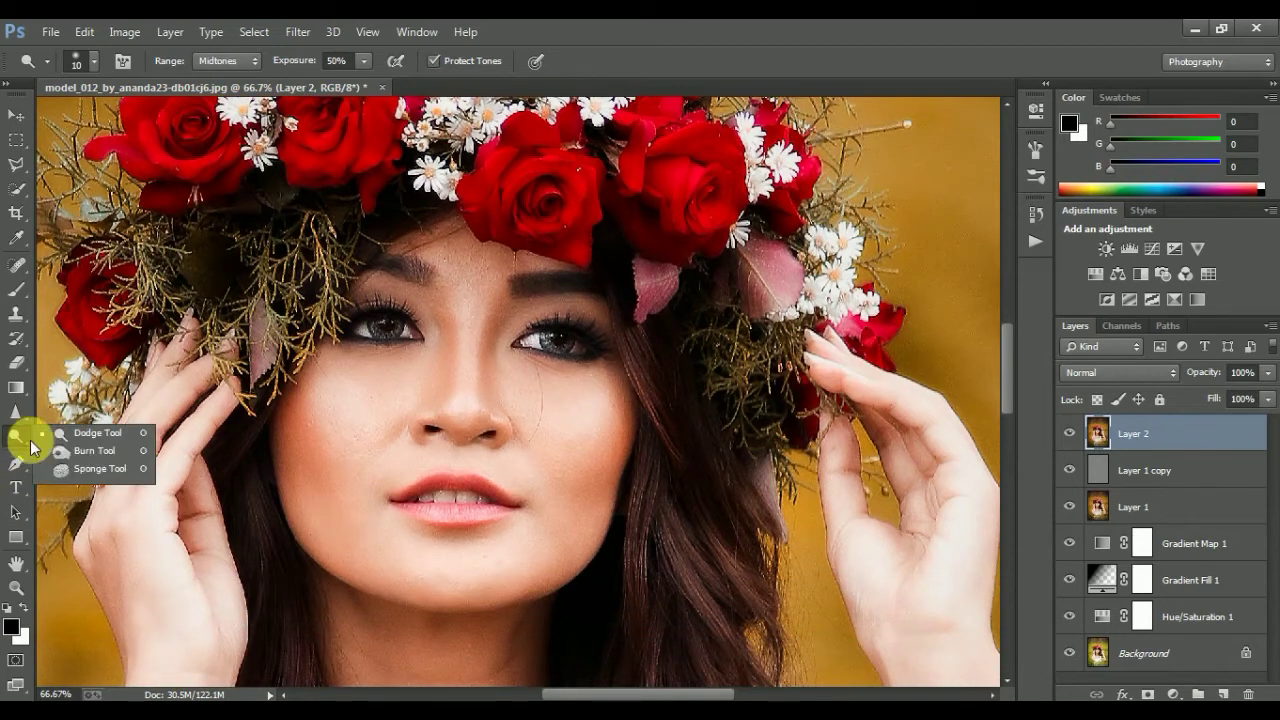
- Darken the lips with the Burn Tool at about 17% exposure, then zoom out to the whole portrait
{"action": "left_click", "coordinate": [63, 455]}
{"action": "left_click", "coordinate": [364, 60]}
{"action": "left_click_drag", "start_coordinate": [390, 80], "coordinate": [363, 80]}
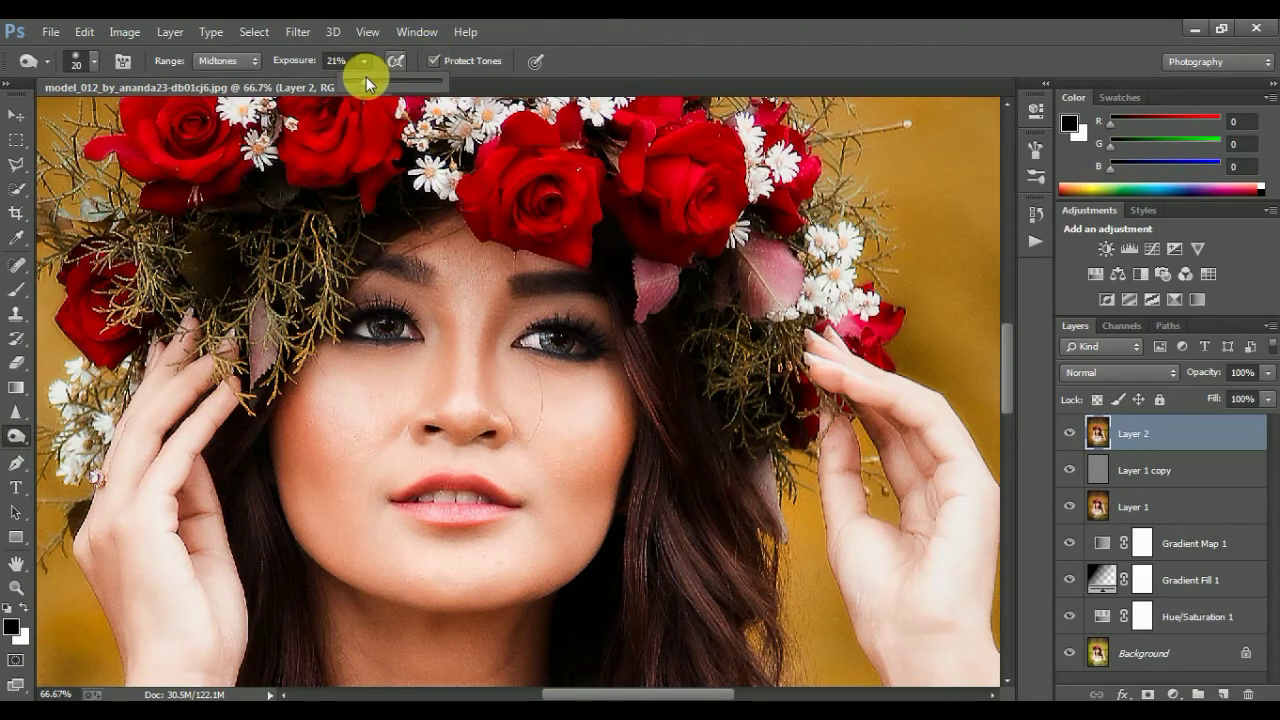
{"action": "mouse_move", "coordinate": [410, 505]}
{"action": "left_mouse_down"}
{"action": "mouse_move", "coordinate": [500, 517]}
{"action": "mouse_move", "coordinate": [407, 502]}
{"action": "mouse_move", "coordinate": [420, 486]}
{"action": "mouse_move", "coordinate": [456, 489]}
{"action": "mouse_move", "coordinate": [489, 514]}
{"action": "mouse_move", "coordinate": [394, 486]}
{"action": "left_mouse_up"}
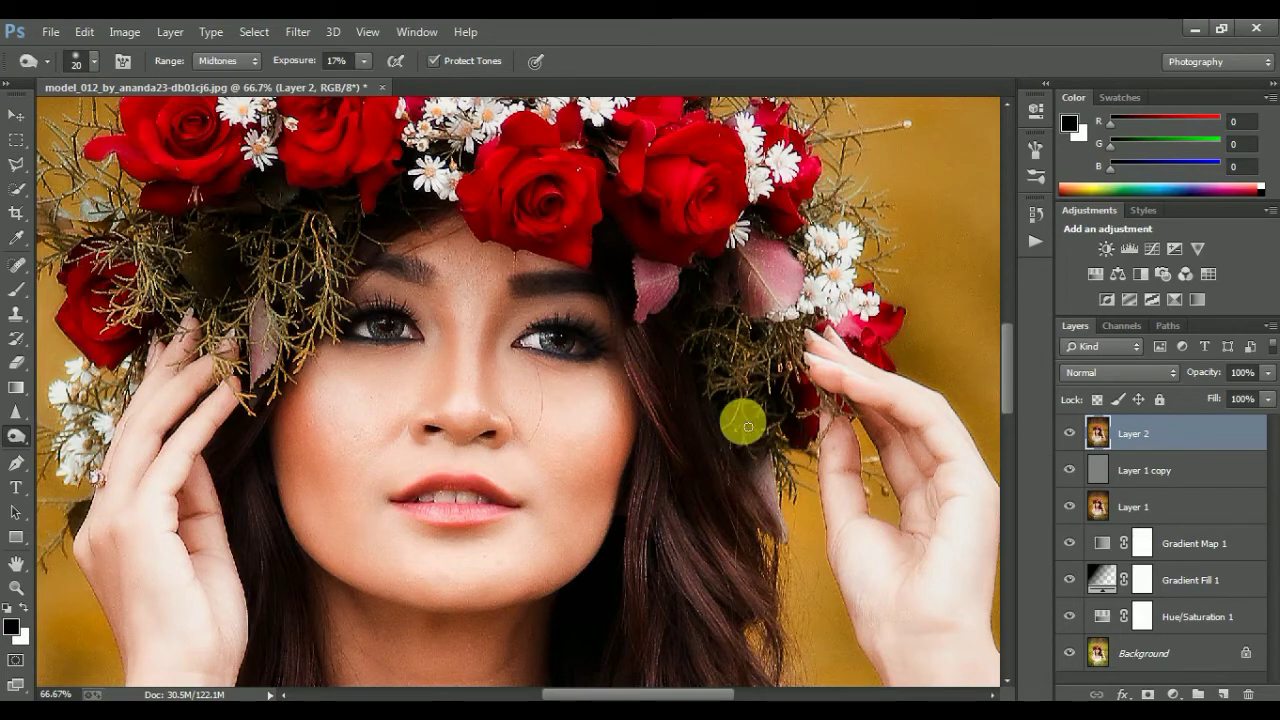
{"action": "key", "text": "ctrl+minus"}
{"action": "key", "text": "ctrl+minus"}
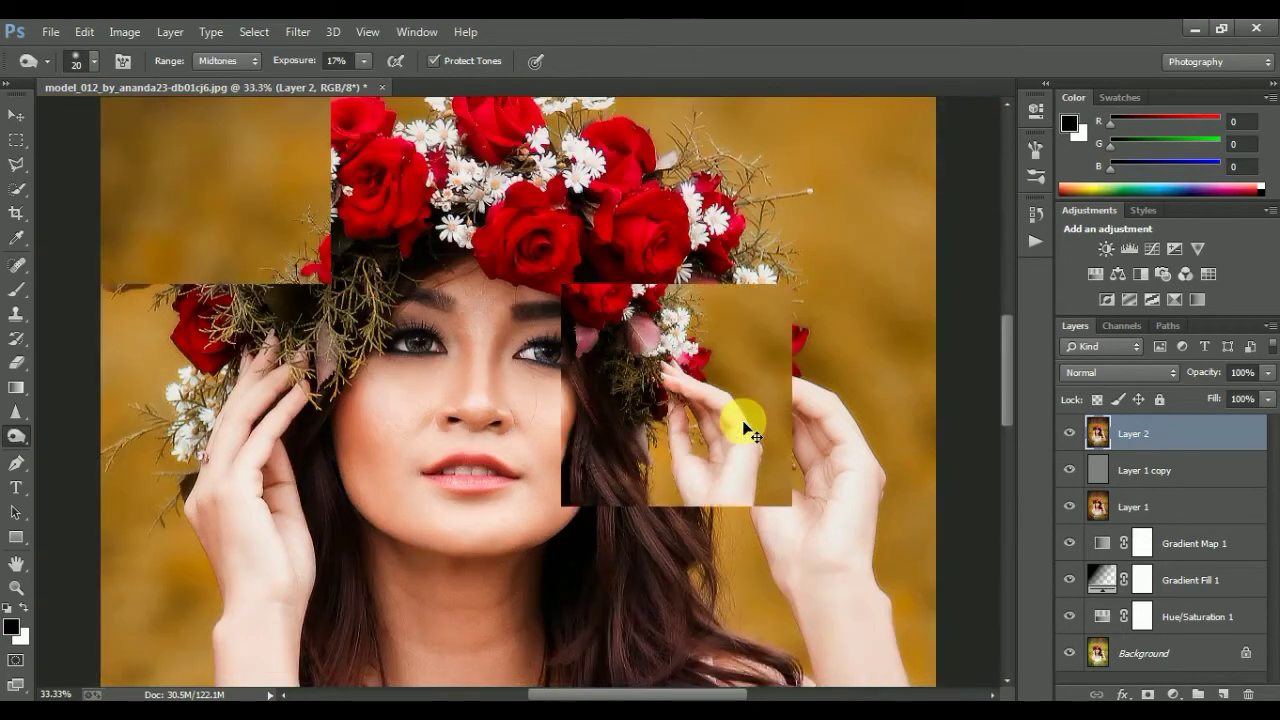
{"action": "key", "text": "ctrl+minus"}
{"action": "key", "text": "ctrl+minus"}
{"action": "key", "text": "ctrl+minus"}
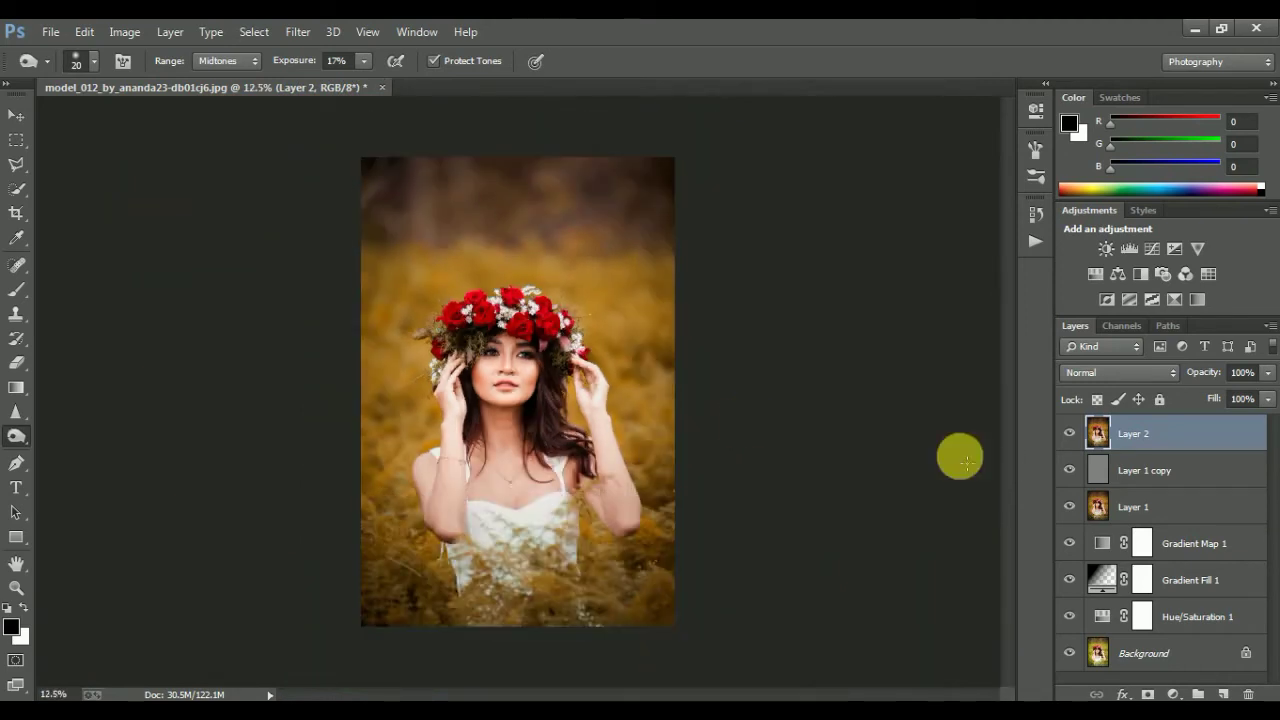
{"action": "left_click", "coordinate": [1086, 441], "text": "ctrl"}
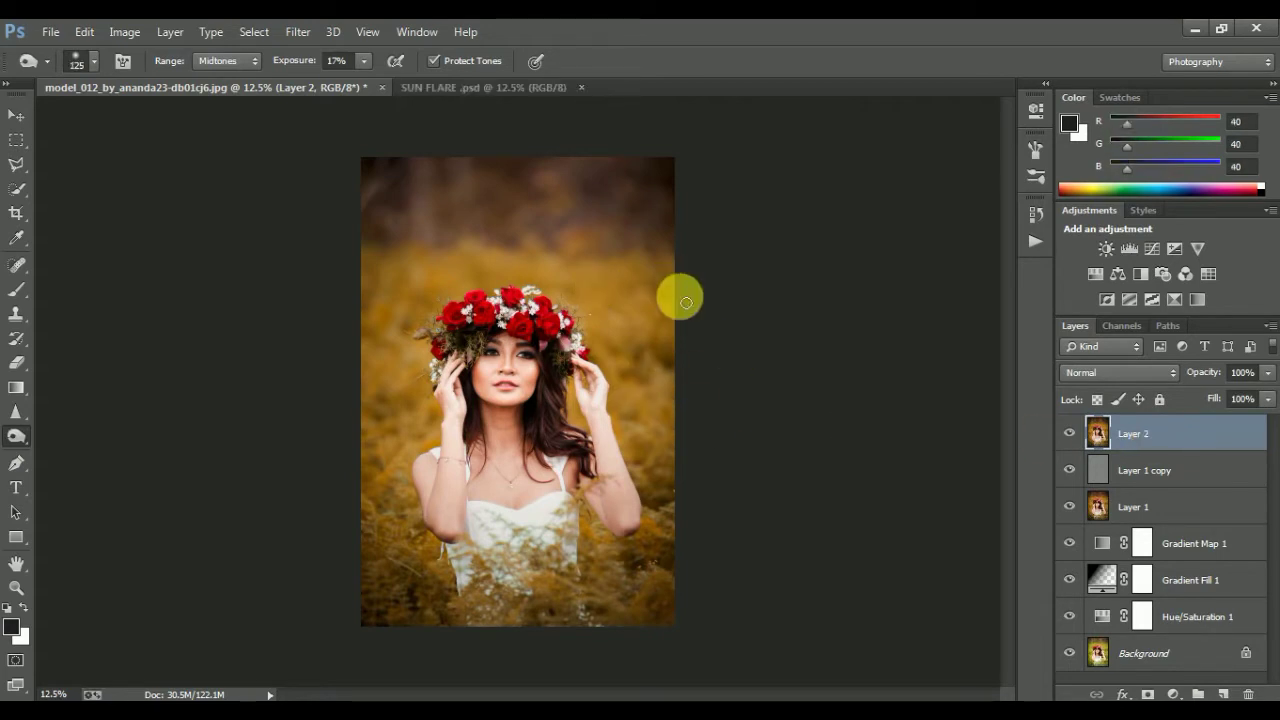
{"action": "key", "text": "ctrl+plus"}
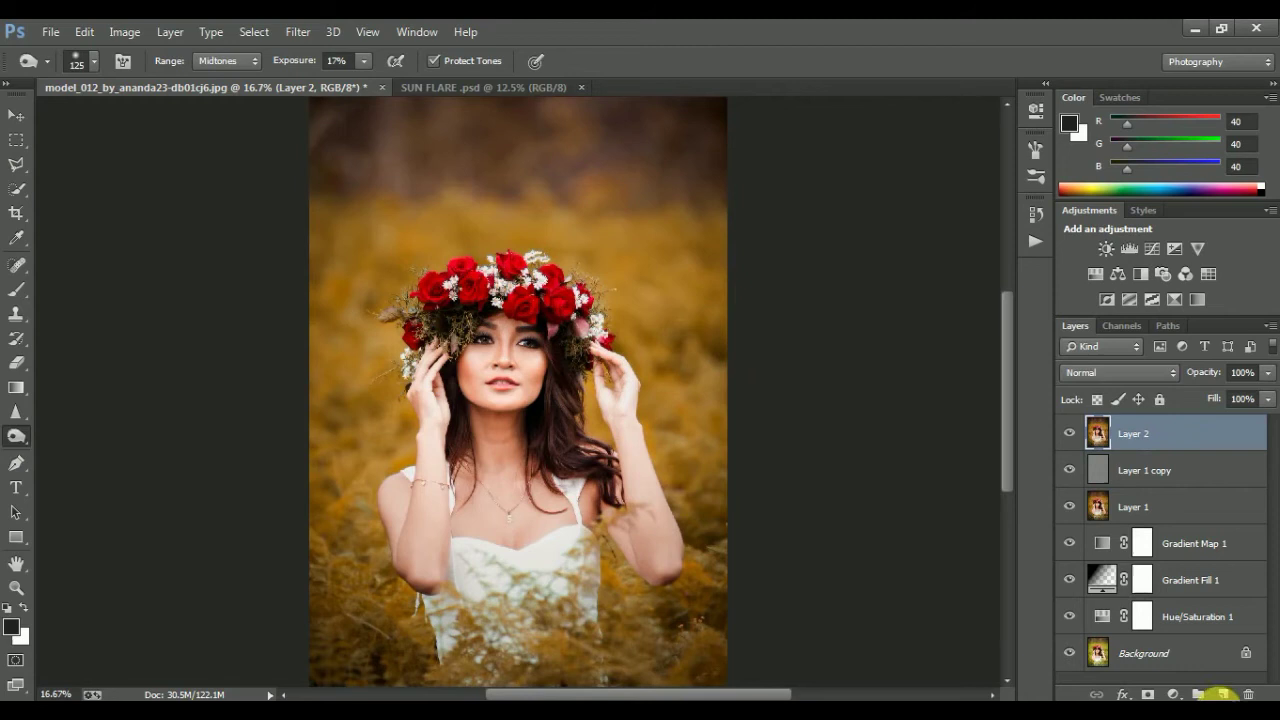
- Add a Curves adjustment layer and brighten the image by dragging up on the face tones
{"action": "left_click", "coordinate": [1176, 694]}
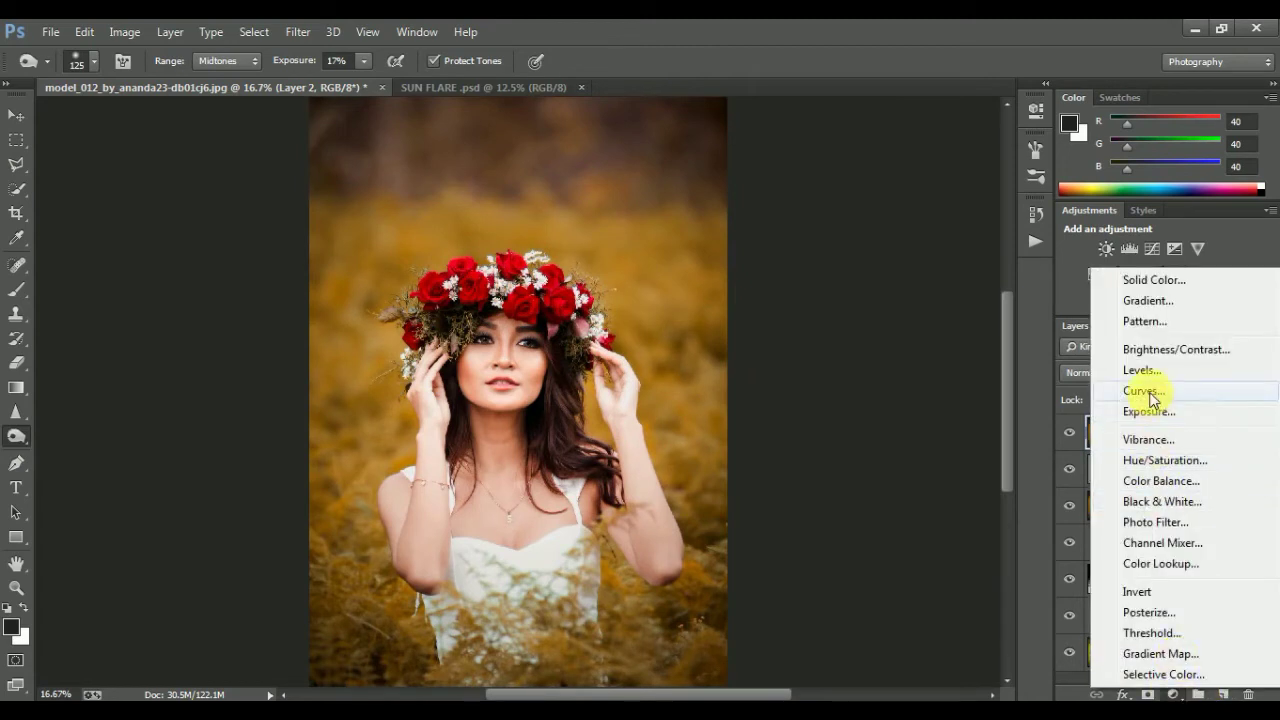
{"action": "left_click", "coordinate": [1148, 393]}
{"action": "left_click", "coordinate": [767, 181]}
{"action": "left_click", "coordinate": [767, 180]}
{"action": "left_click", "coordinate": [768, 179]}
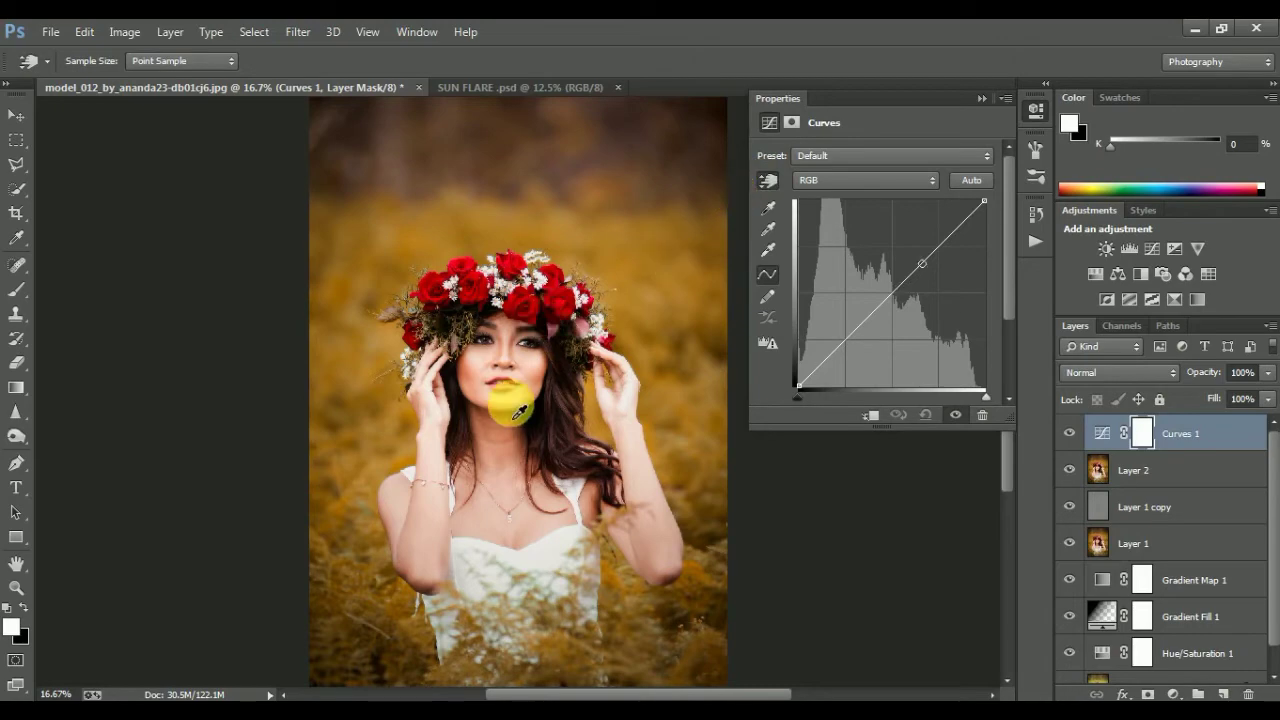
{"action": "left_click_drag", "start_coordinate": [503, 366], "coordinate": [520, 377]}
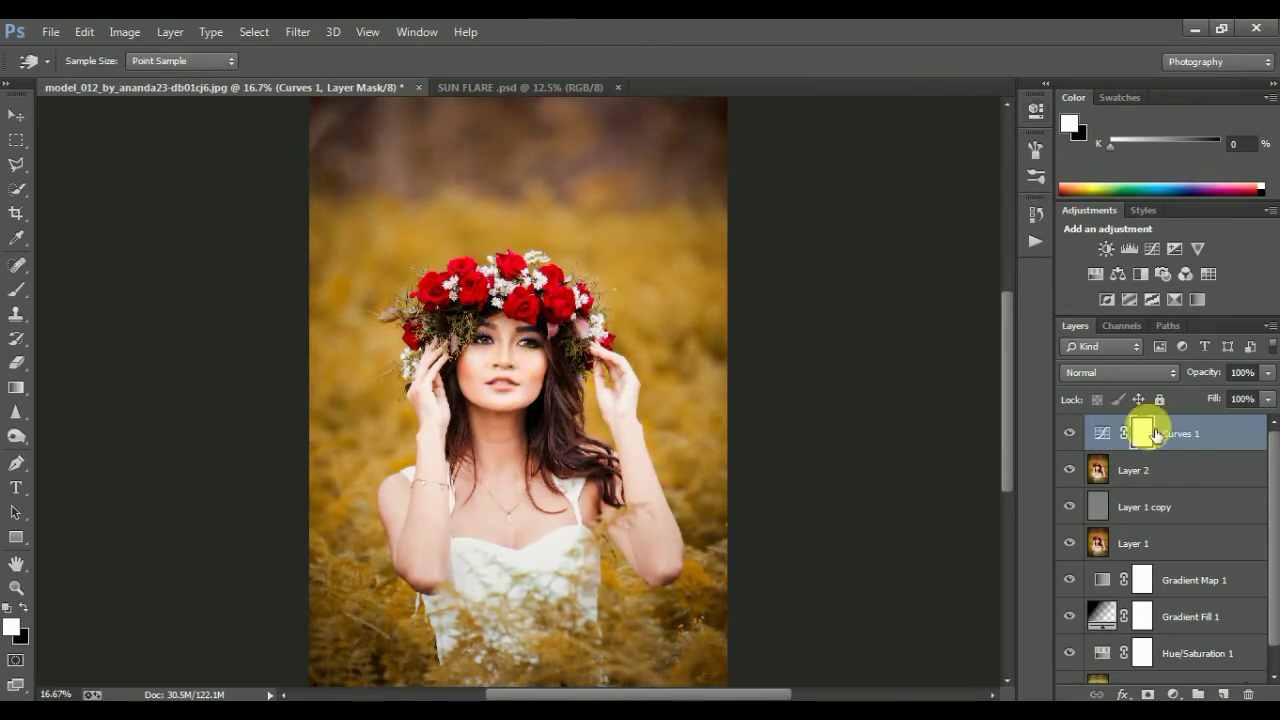
- Compare Curves 1 off and on, then invert its mask to black
{"action": "key", "text": "o"}
{"action": "left_click", "coordinate": [1108, 432]}
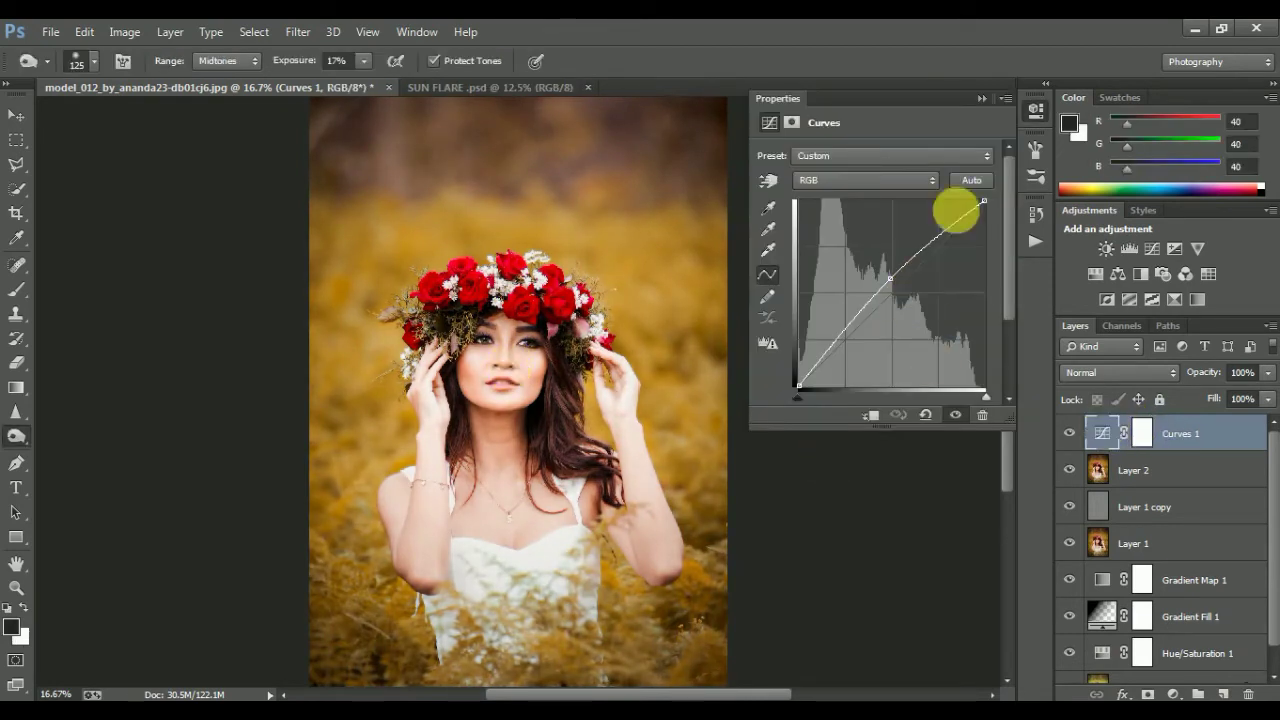
{"action": "left_click", "coordinate": [983, 97]}
{"action": "left_click", "coordinate": [1069, 433]}
{"action": "left_click", "coordinate": [1069, 433]}
{"action": "left_click", "coordinate": [1142, 433]}
{"action": "key", "text": "ctrl+i"}
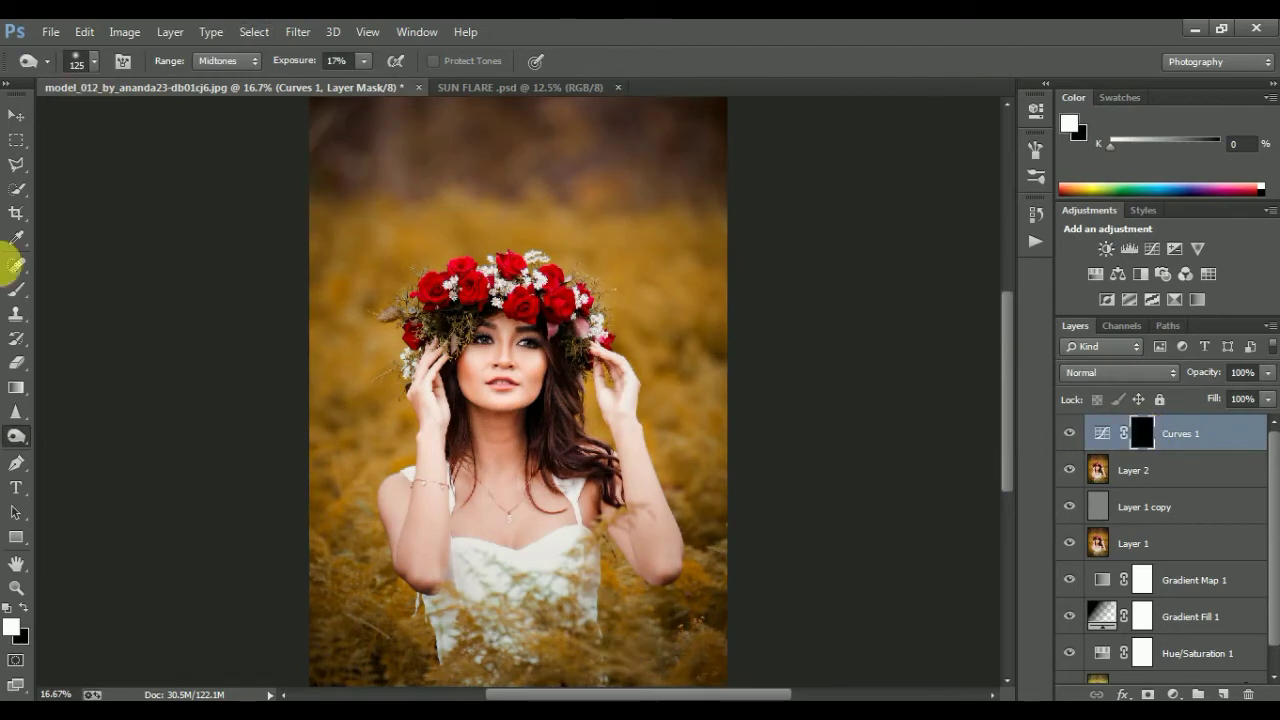
{"action": "left_click", "coordinate": [16, 292]}
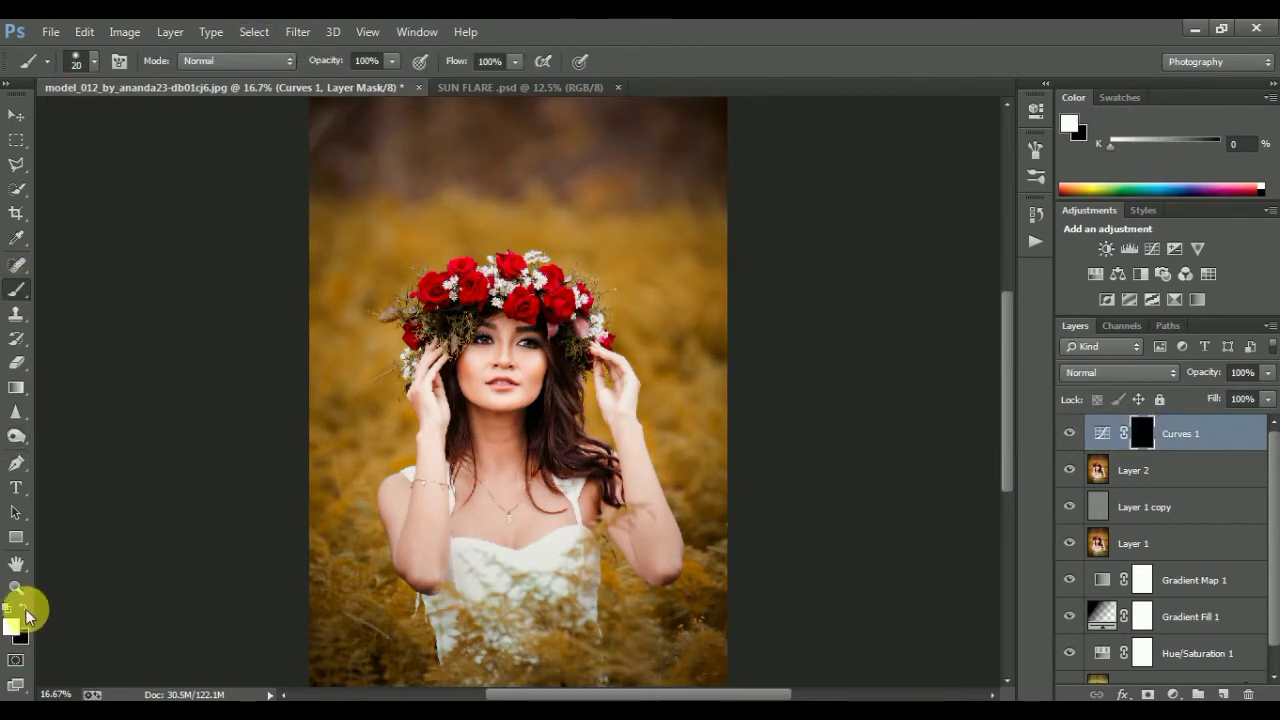
- Set up a fully soft brush of about 800 px at lowered opacity
{"action": "left_click_drag", "start_coordinate": [390, 62], "coordinate": [364, 81]}
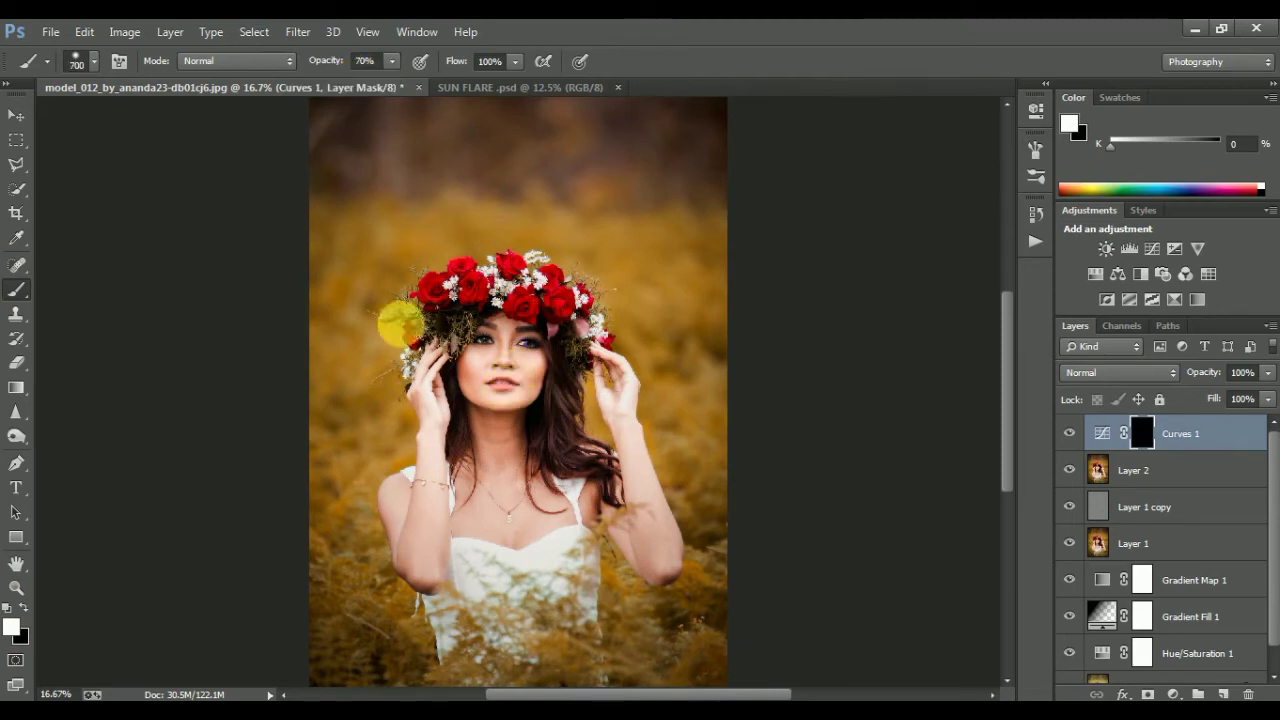
{"action": "left_click", "coordinate": [93, 62]}
{"action": "left_click_drag", "start_coordinate": [91, 170], "coordinate": [102, 165]}
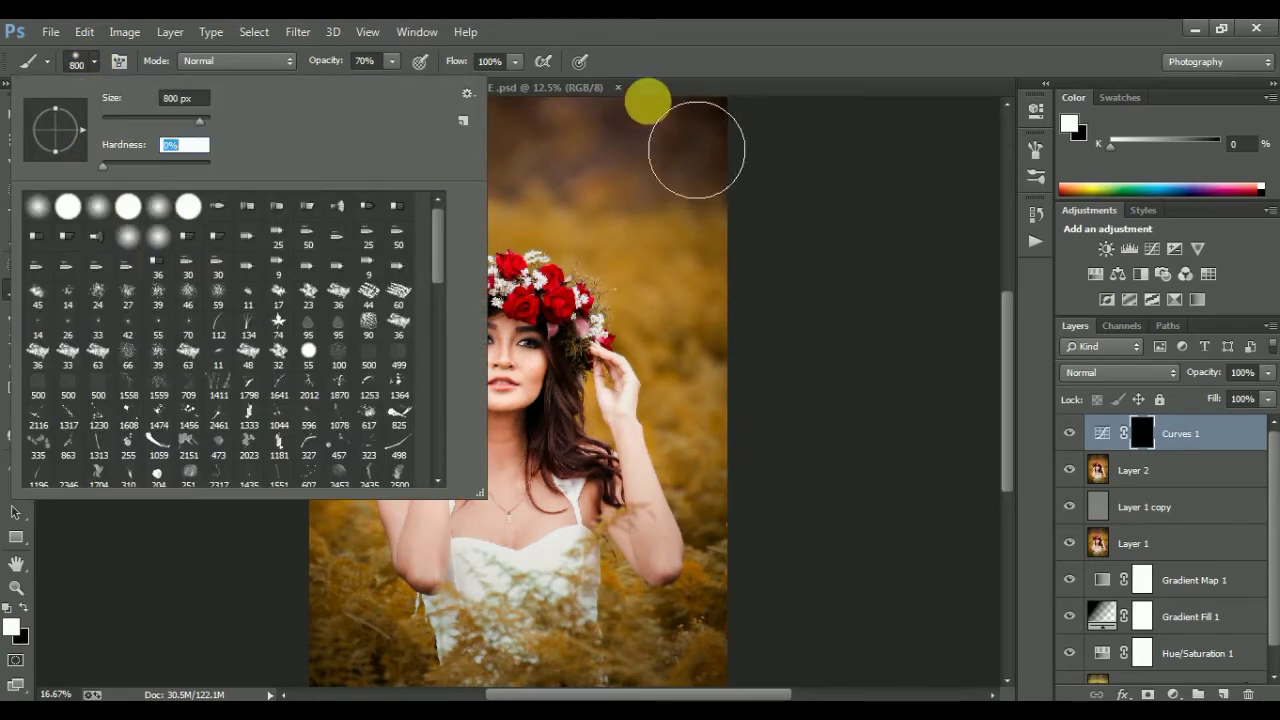
{"action": "key", "text": "Return"}
{"action": "key", "text": "bracketright"}
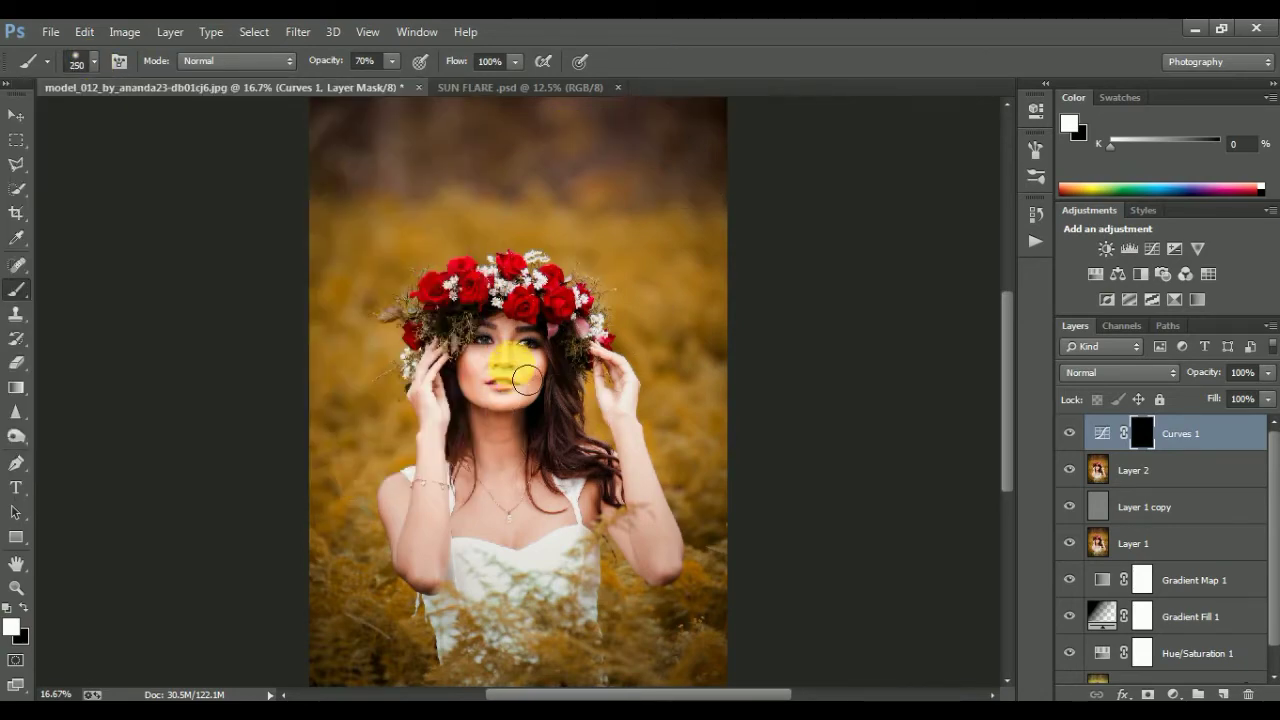
{"action": "key", "text": "ctrl+plus"}
{"action": "key", "text": "ctrl+plus"}
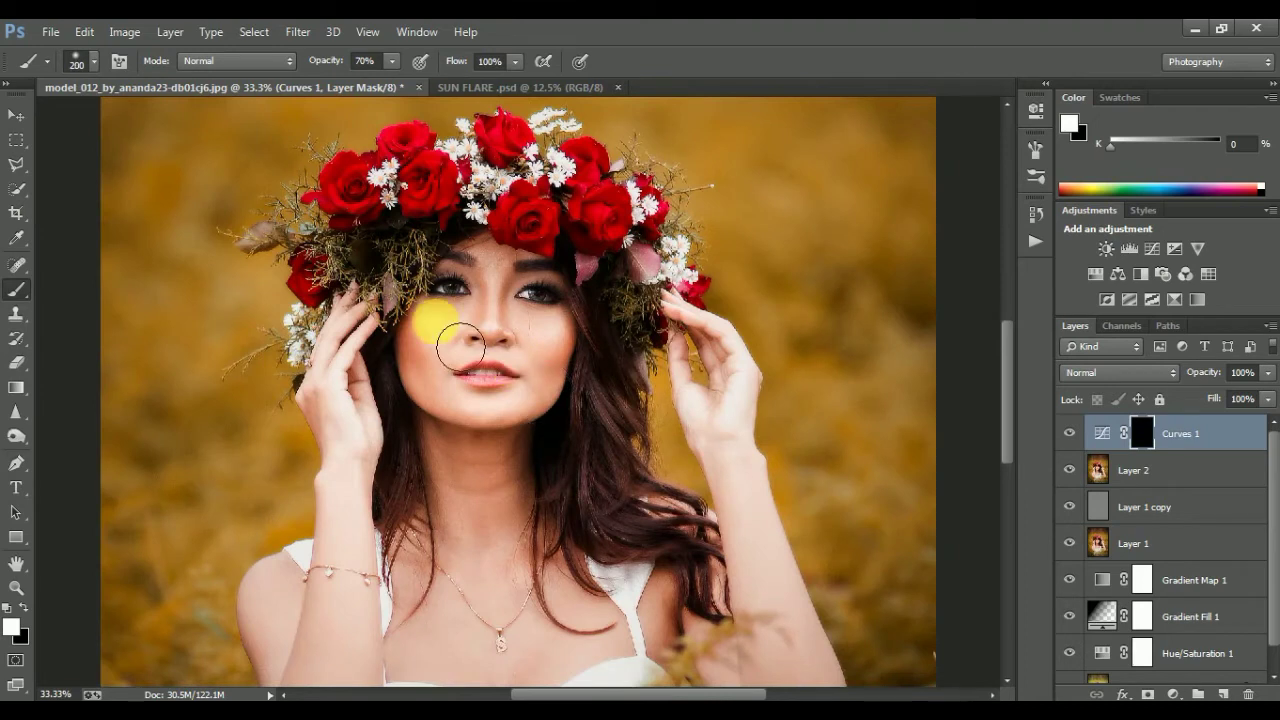
{"action": "key", "text": "bracketleft"}
- Paint white on the Curves 1 mask over the model, then add empty Layer 3 above it
{"action": "mouse_move", "coordinate": [500, 425]}
{"action": "left_mouse_down"}
{"action": "mouse_move", "coordinate": [555, 370]}
{"action": "mouse_move", "coordinate": [512, 278]}
{"action": "mouse_move", "coordinate": [518, 288]}
{"action": "mouse_move", "coordinate": [468, 325]}
{"action": "mouse_move", "coordinate": [557, 528]}
{"action": "mouse_move", "coordinate": [643, 580]}
{"action": "mouse_move", "coordinate": [610, 510]}
{"action": "mouse_move", "coordinate": [297, 510]}
{"action": "mouse_move", "coordinate": [363, 463]}
{"action": "mouse_move", "coordinate": [789, 557]}
{"action": "mouse_move", "coordinate": [757, 386]}
{"action": "mouse_move", "coordinate": [507, 165]}
{"action": "left_mouse_up"}
{"action": "scroll", "coordinate": [548, 508], "scroll_direction": "down", "scroll_amount": 2}
{"action": "scroll", "coordinate": [508, 165], "scroll_direction": "up", "scroll_amount": 3}
{"action": "mouse_move", "coordinate": [470, 340]}
{"action": "left_mouse_down"}
{"action": "mouse_move", "coordinate": [515, 280]}
{"action": "mouse_move", "coordinate": [600, 315]}
{"action": "mouse_move", "coordinate": [335, 350]}
{"action": "left_mouse_up"}
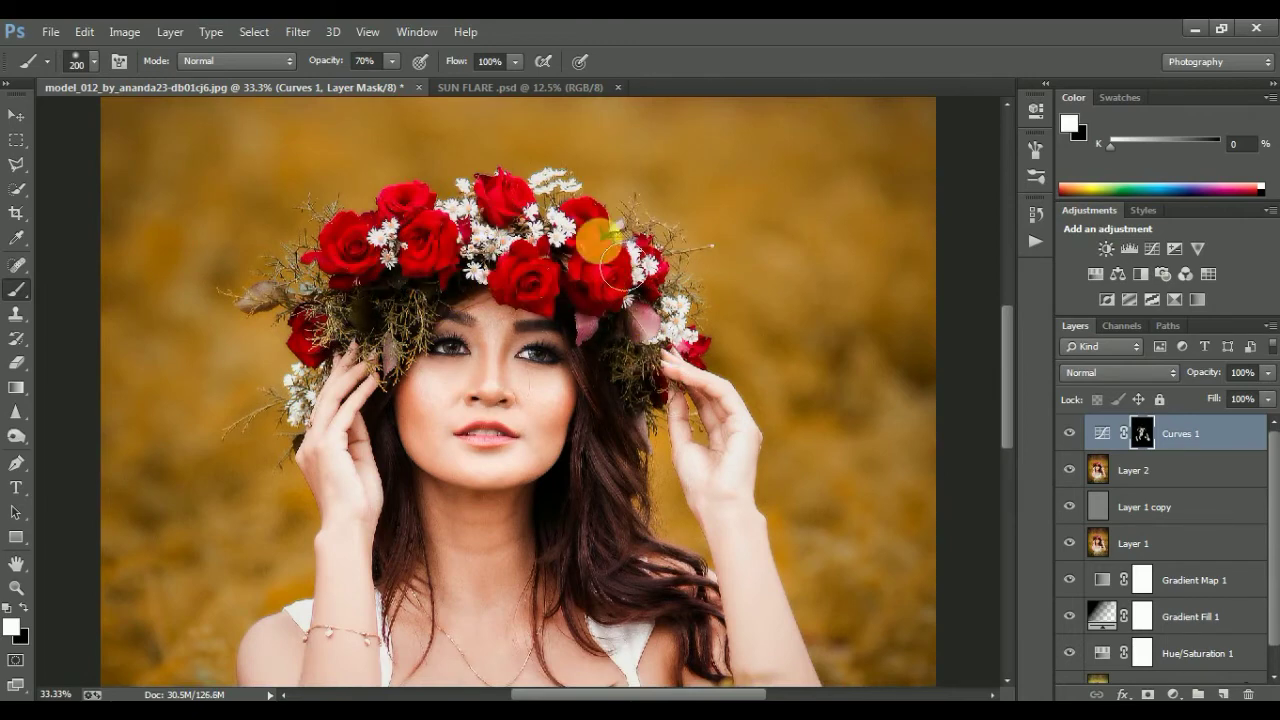
{"action": "key", "text": "ctrl+minus"}
{"action": "key", "text": "ctrl+minus"}
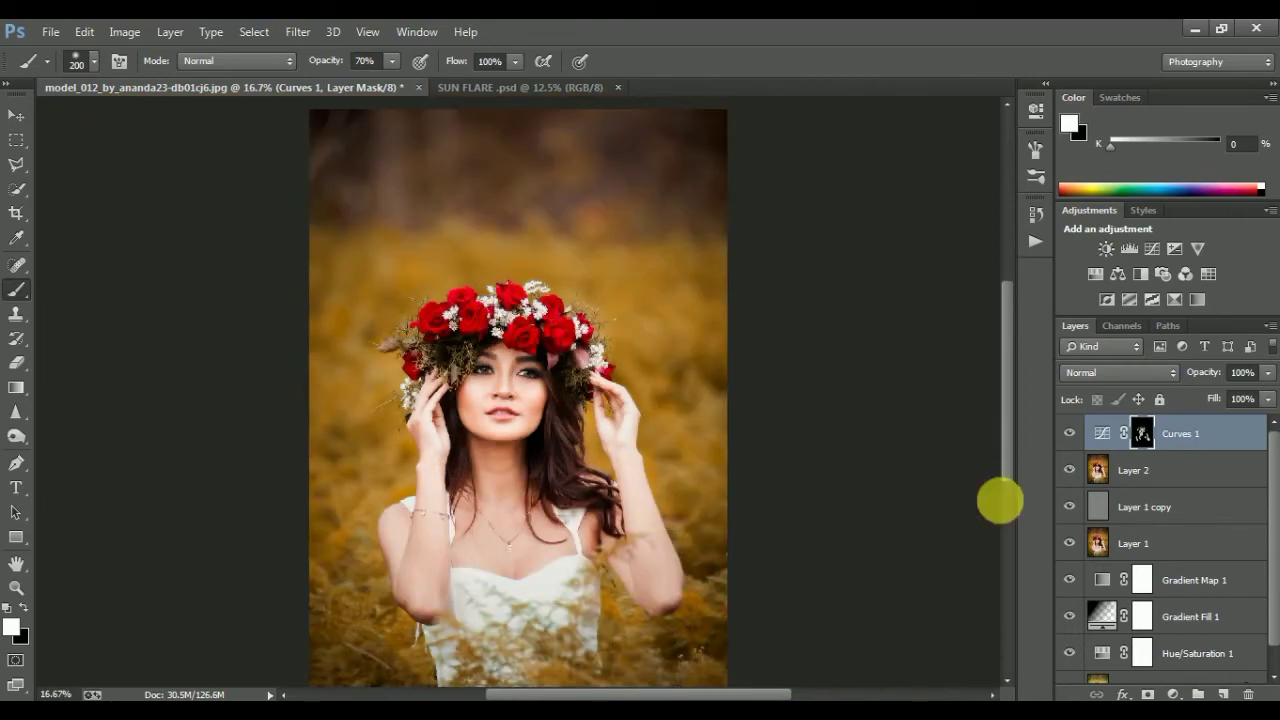
{"action": "key", "text": "ctrl+minus"}
{"action": "left_click", "coordinate": [1220, 444]}
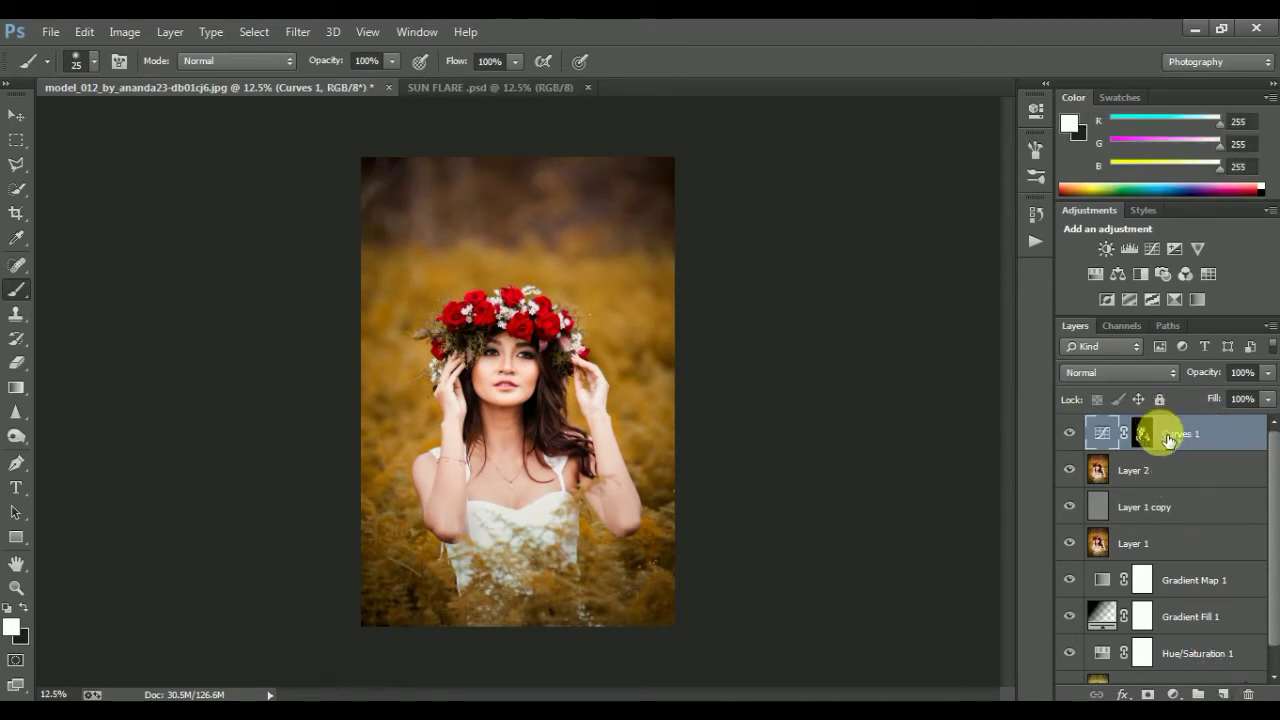
{"action": "left_click", "coordinate": [1223, 694]}
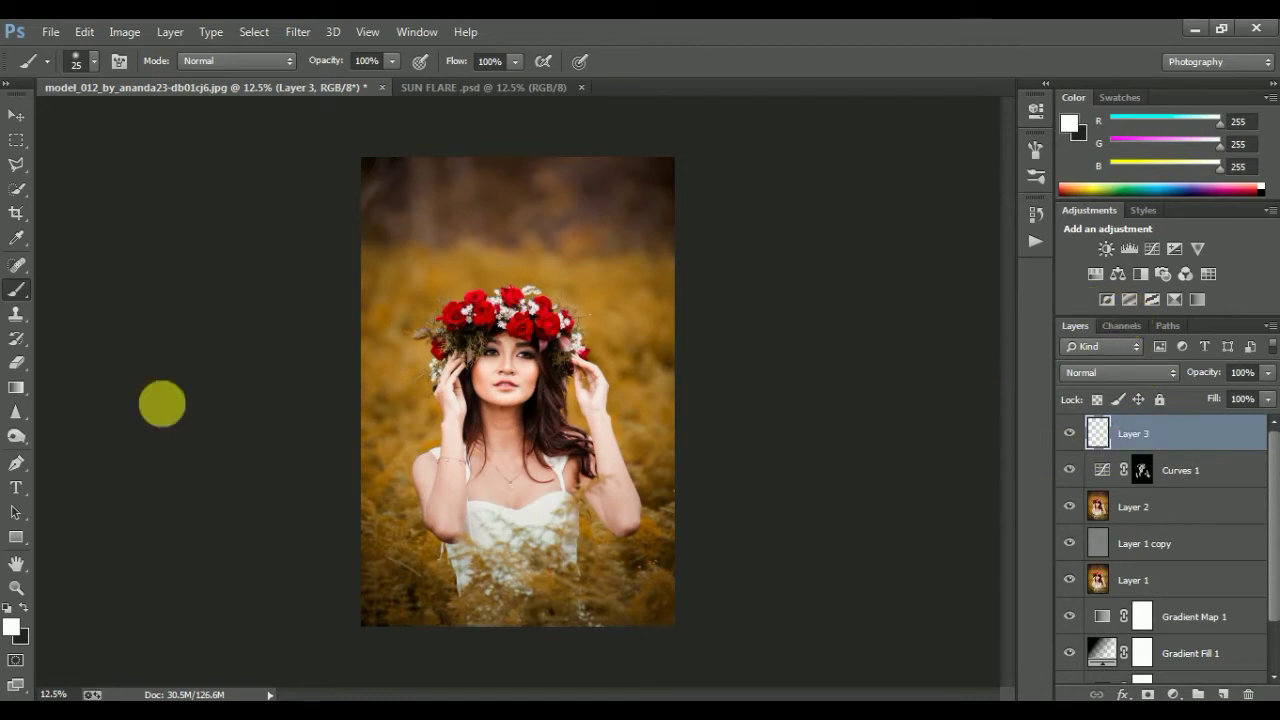
- Set the foreground colour to white and zoom in on the face and hair
{"action": "right_click", "coordinate": [14, 298]}
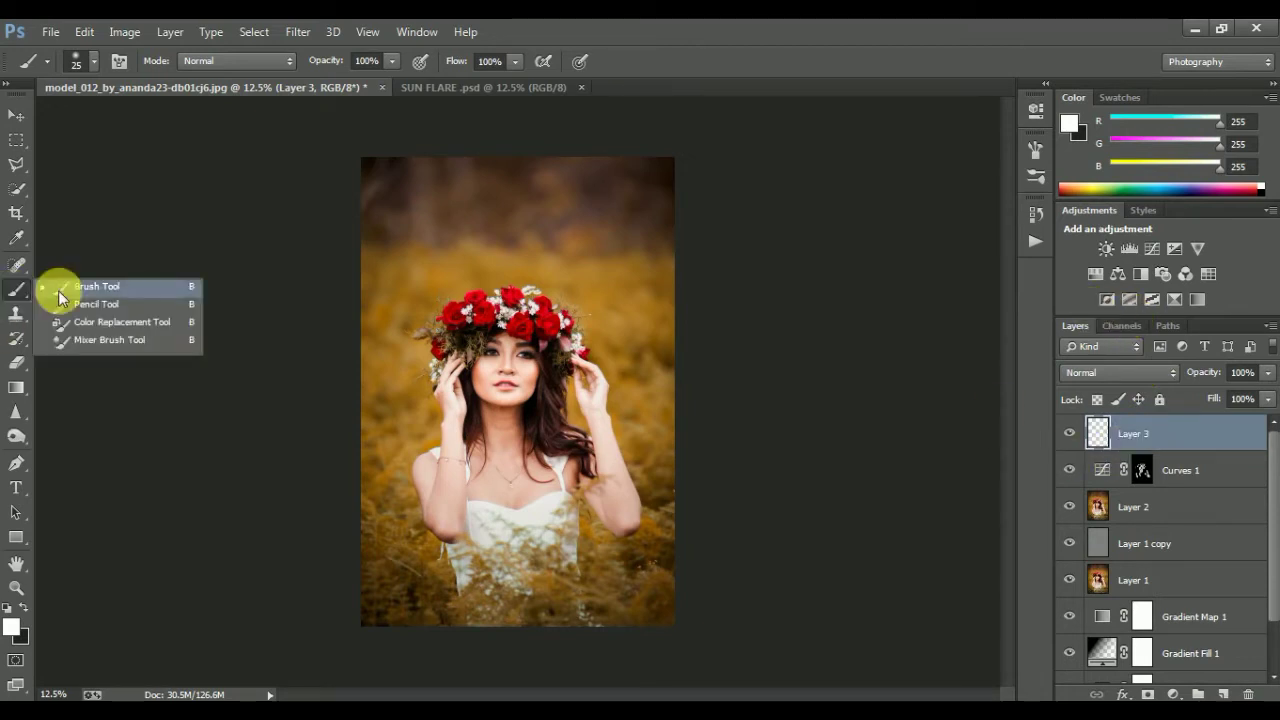
{"action": "left_click", "coordinate": [12, 626]}
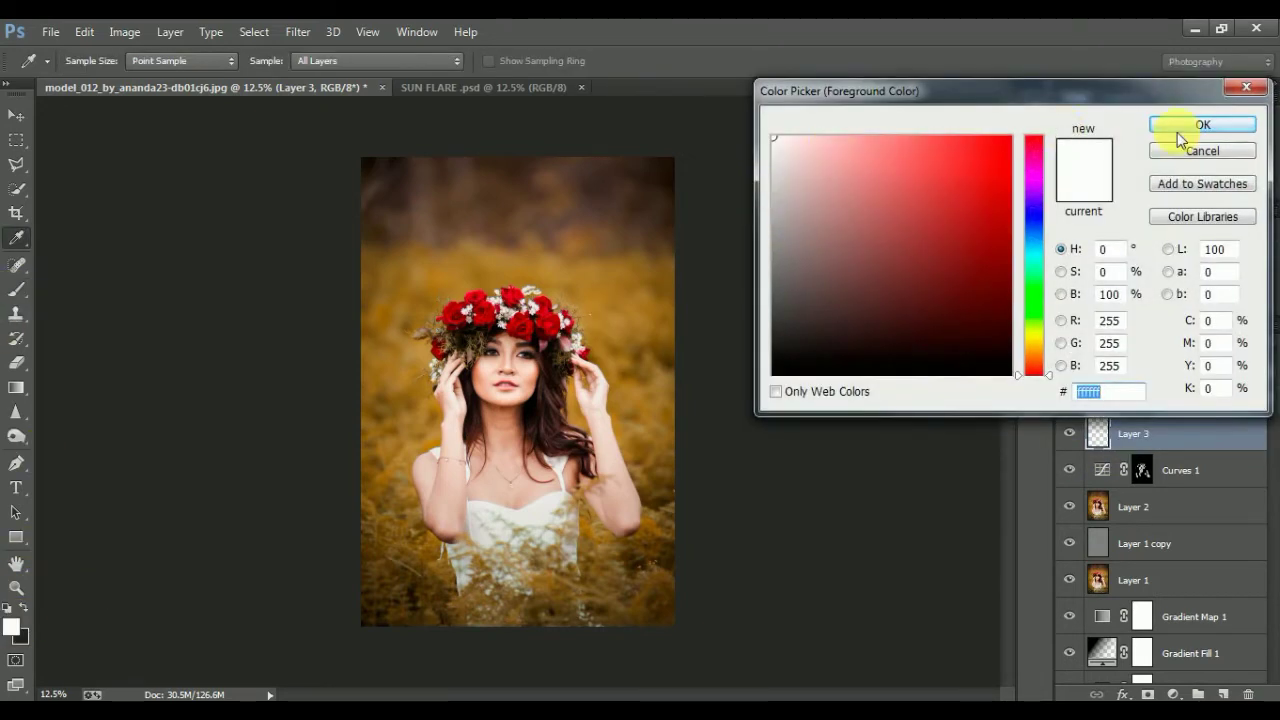
{"action": "left_click", "coordinate": [1202, 124]}
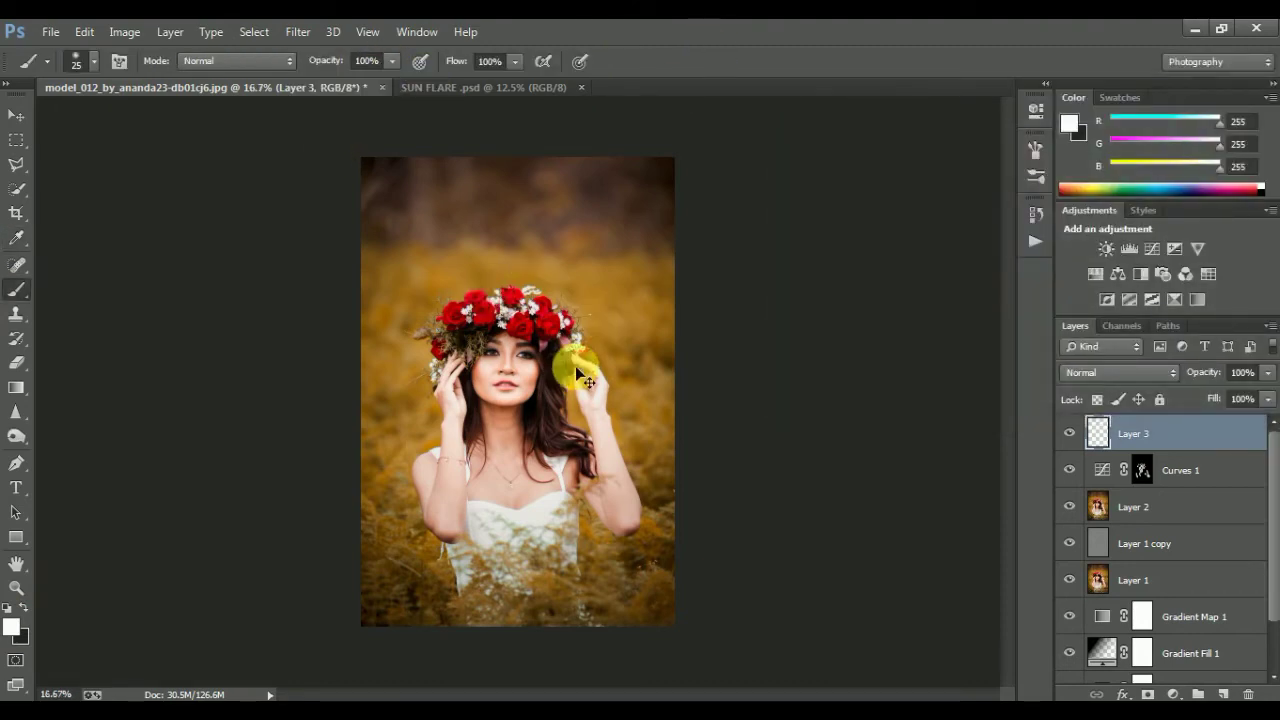
{"action": "key", "text": "ctrl+plus"}
{"action": "key", "text": "ctrl+plus"}
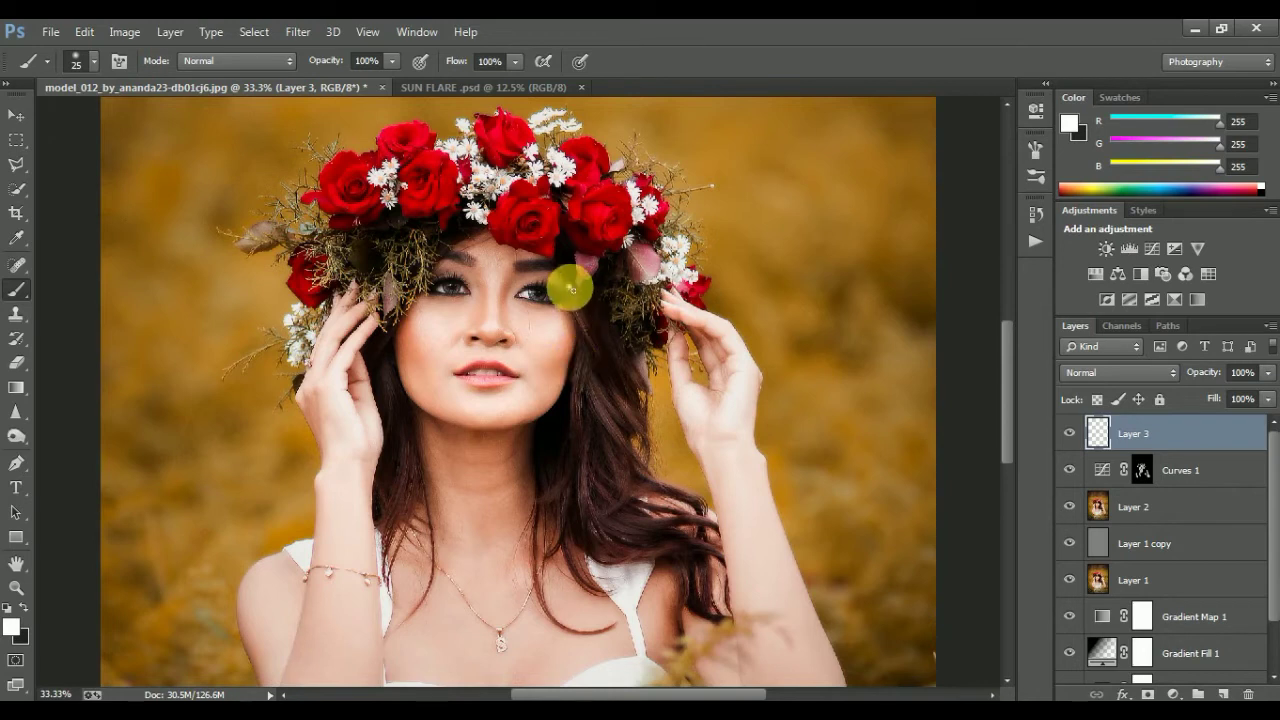
- Paint thin white streaks along the hair strands on both sides of the face
{"action": "left_click_drag", "start_coordinate": [568, 287], "coordinate": [642, 440]}
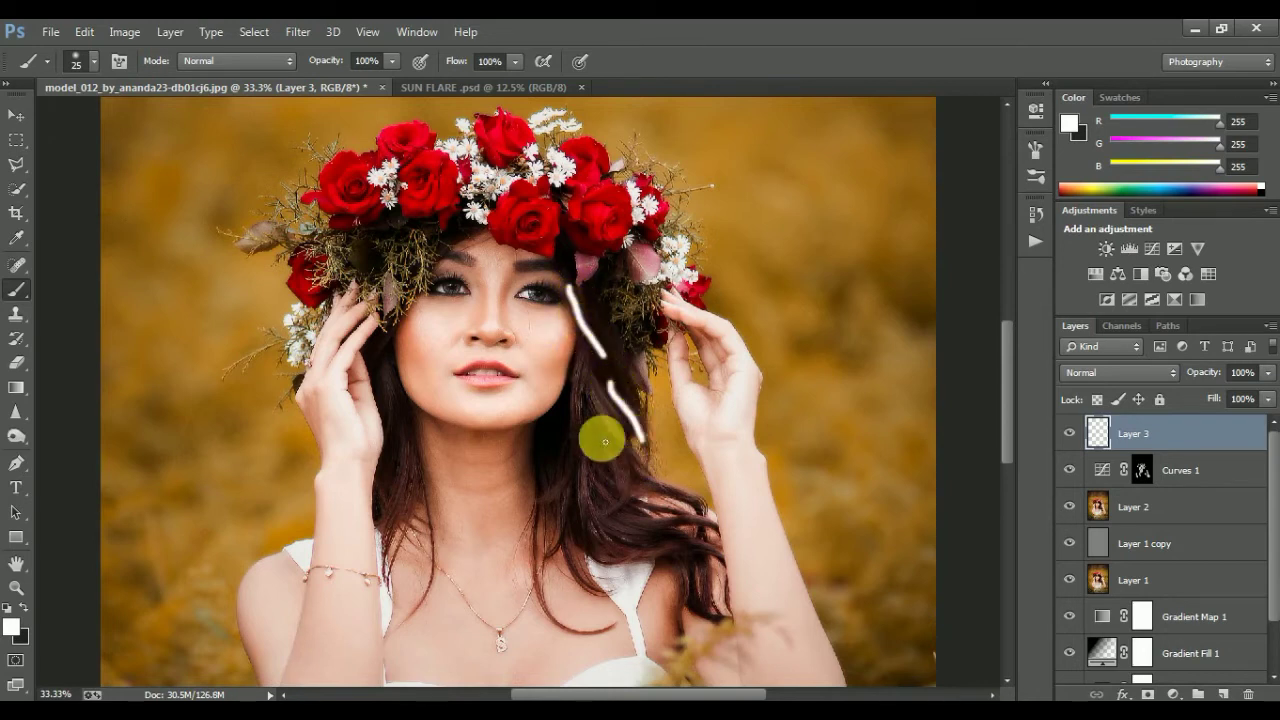
{"action": "left_click_drag", "start_coordinate": [594, 396], "coordinate": [625, 443]}
{"action": "left_click_drag", "start_coordinate": [581, 364], "coordinate": [579, 500]}
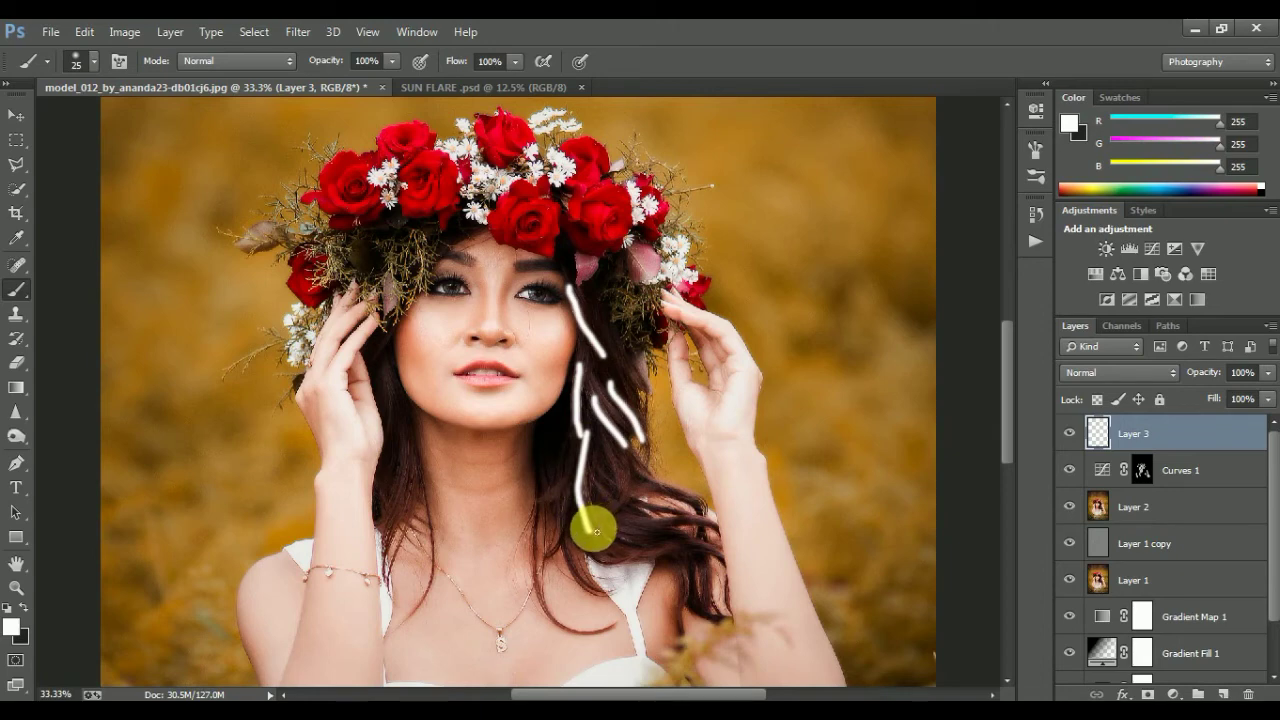
{"action": "left_click_drag", "start_coordinate": [594, 531], "coordinate": [601, 540]}
{"action": "left_click_drag", "start_coordinate": [590, 468], "coordinate": [685, 527]}
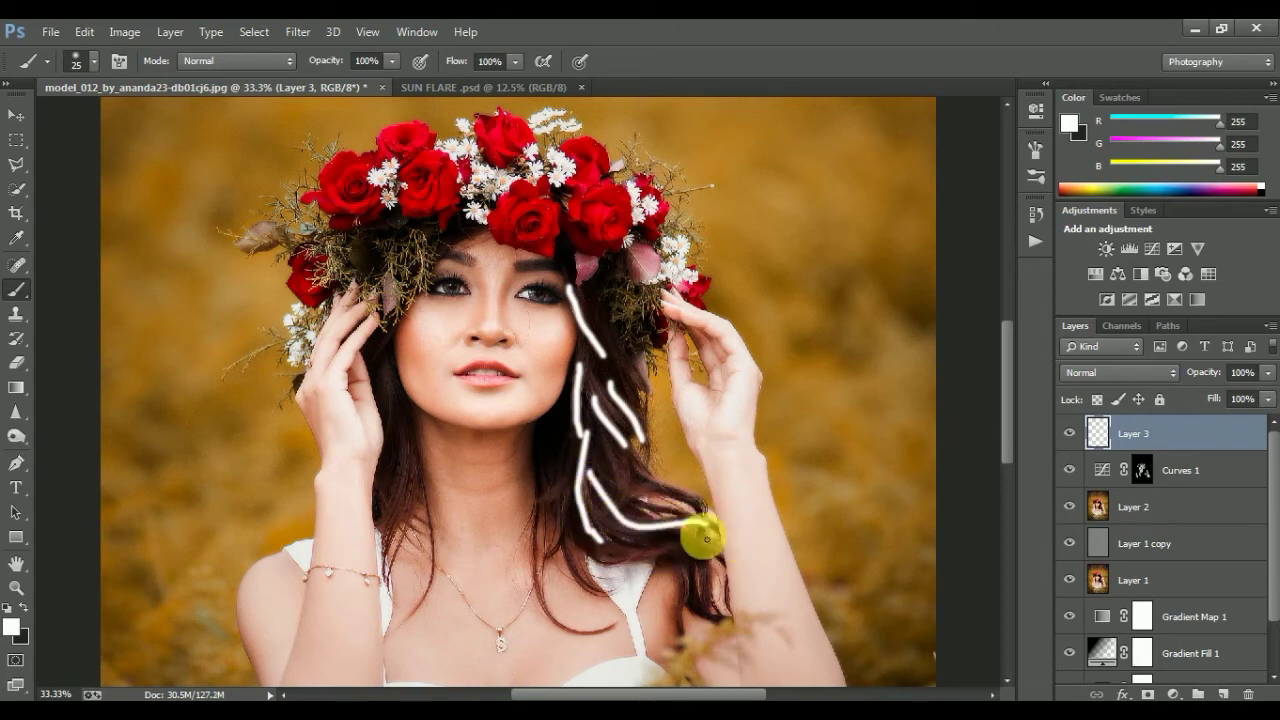
{"action": "mouse_move", "coordinate": [400, 415]}
{"action": "left_mouse_down"}
{"action": "mouse_move", "coordinate": [410, 461]}
{"action": "mouse_move", "coordinate": [396, 530]}
{"action": "left_mouse_up"}
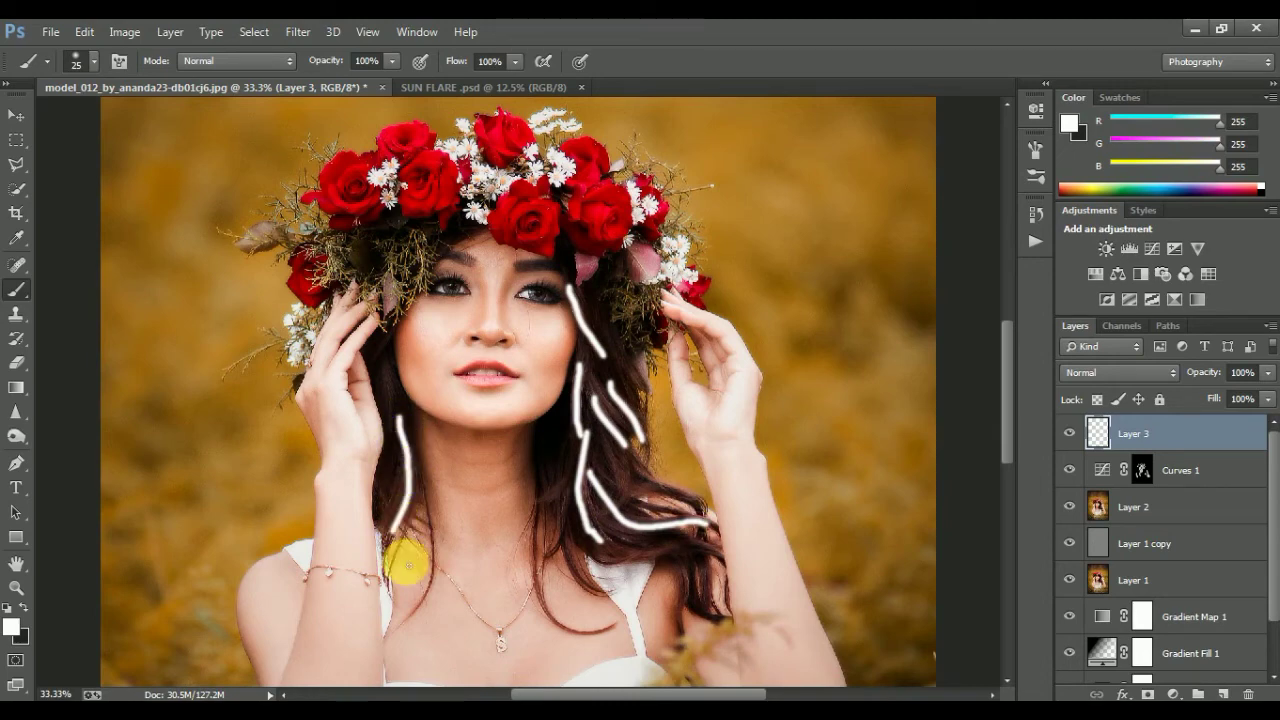
- Set Layer 3 to Overlay and blur its streaks with an 8.2-pixel Gaussian Blur
{"action": "left_click", "coordinate": [1120, 372]}
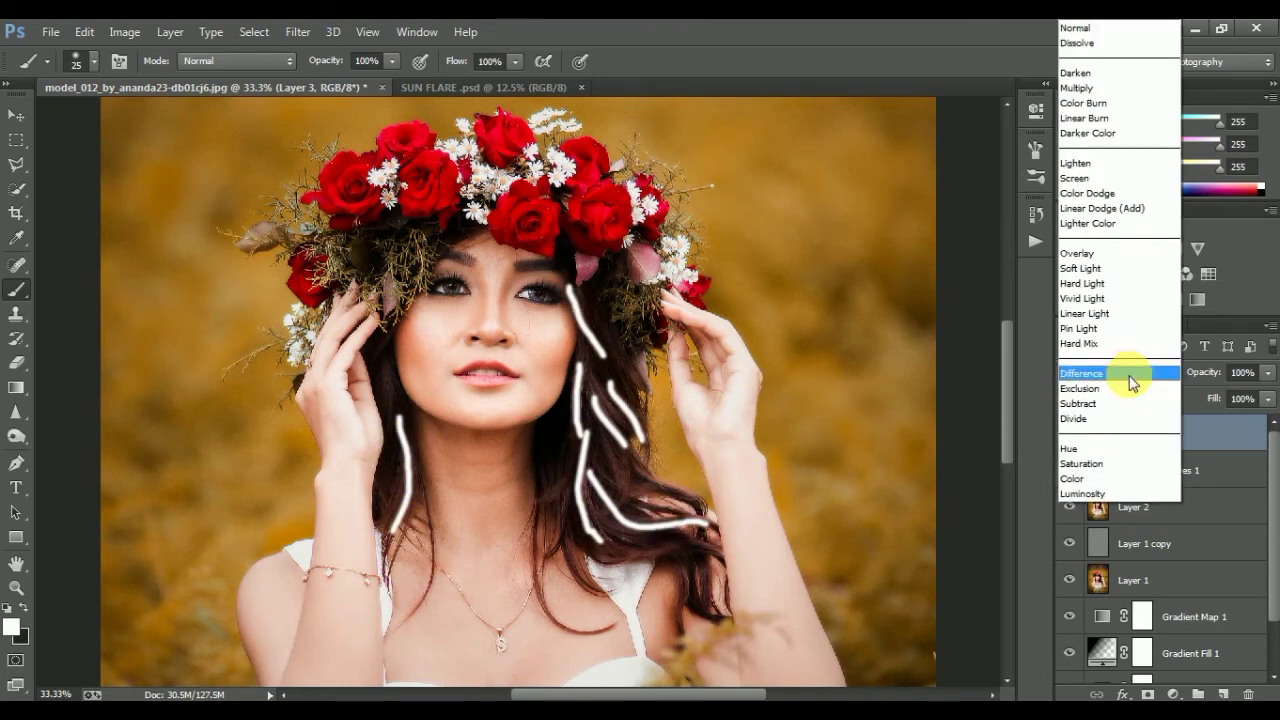
{"action": "left_click", "coordinate": [1099, 259]}
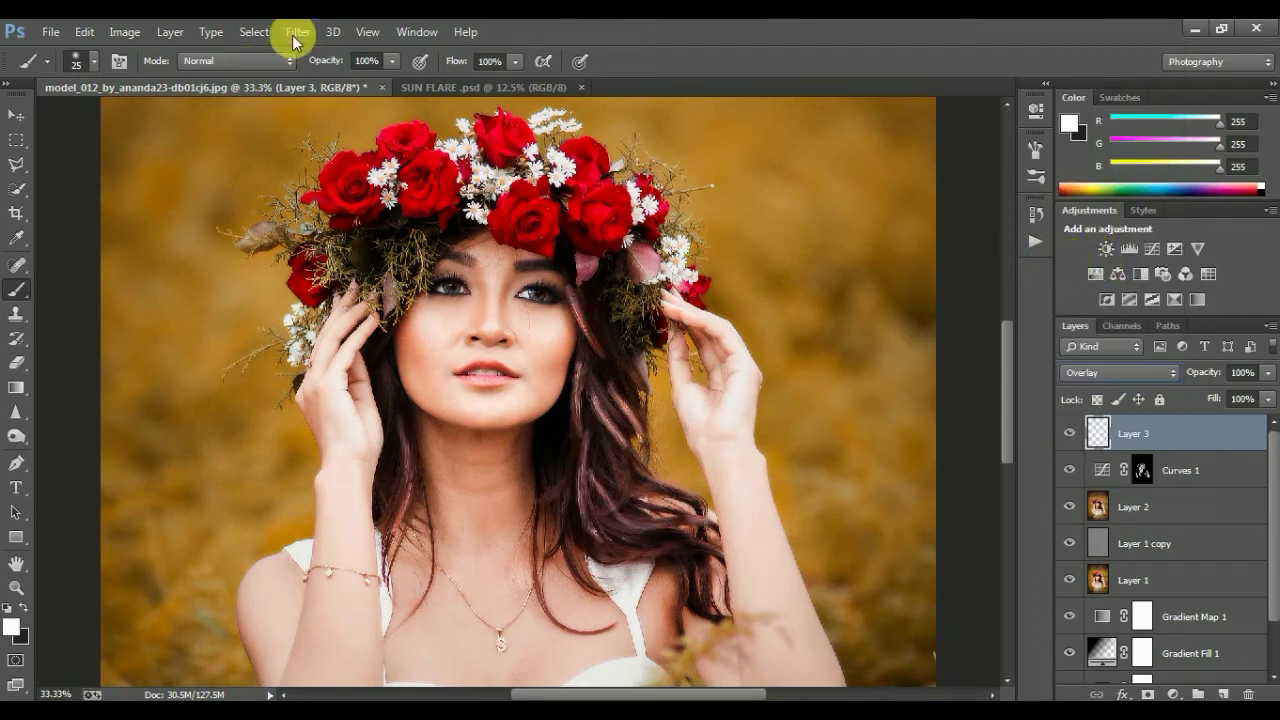
{"action": "left_click", "coordinate": [297, 32]}
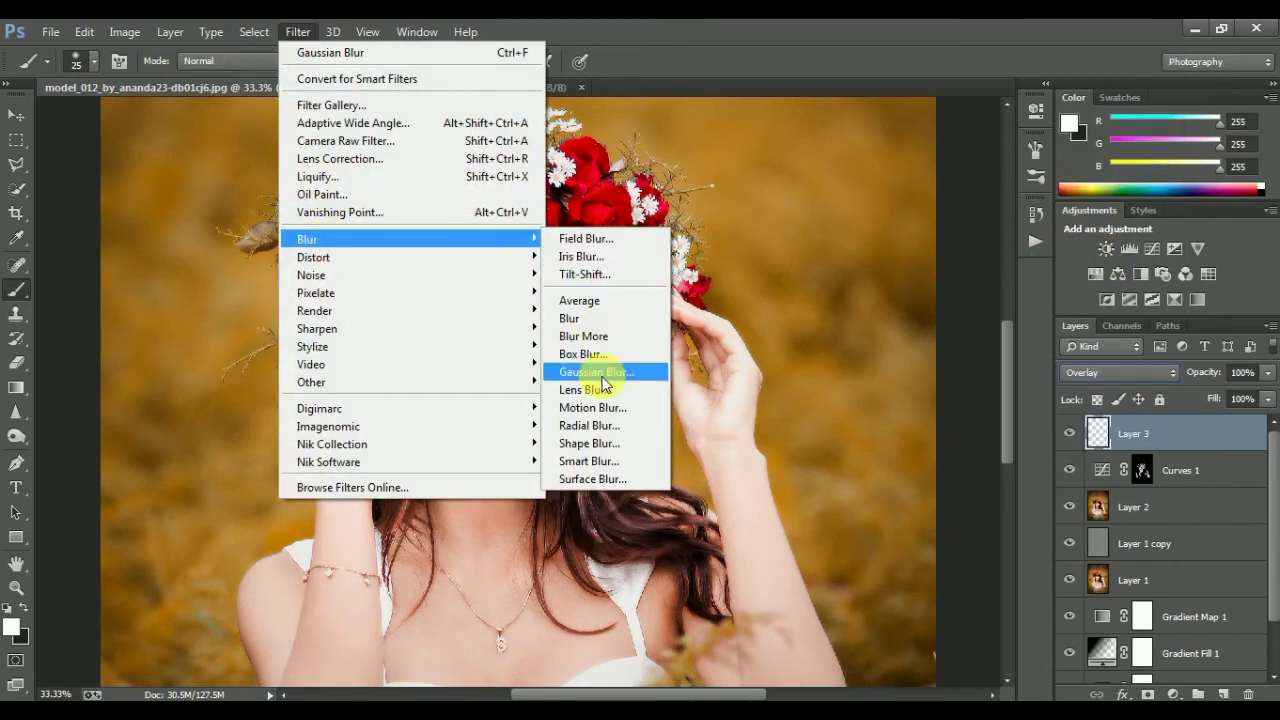
{"action": "left_click", "coordinate": [598, 371]}
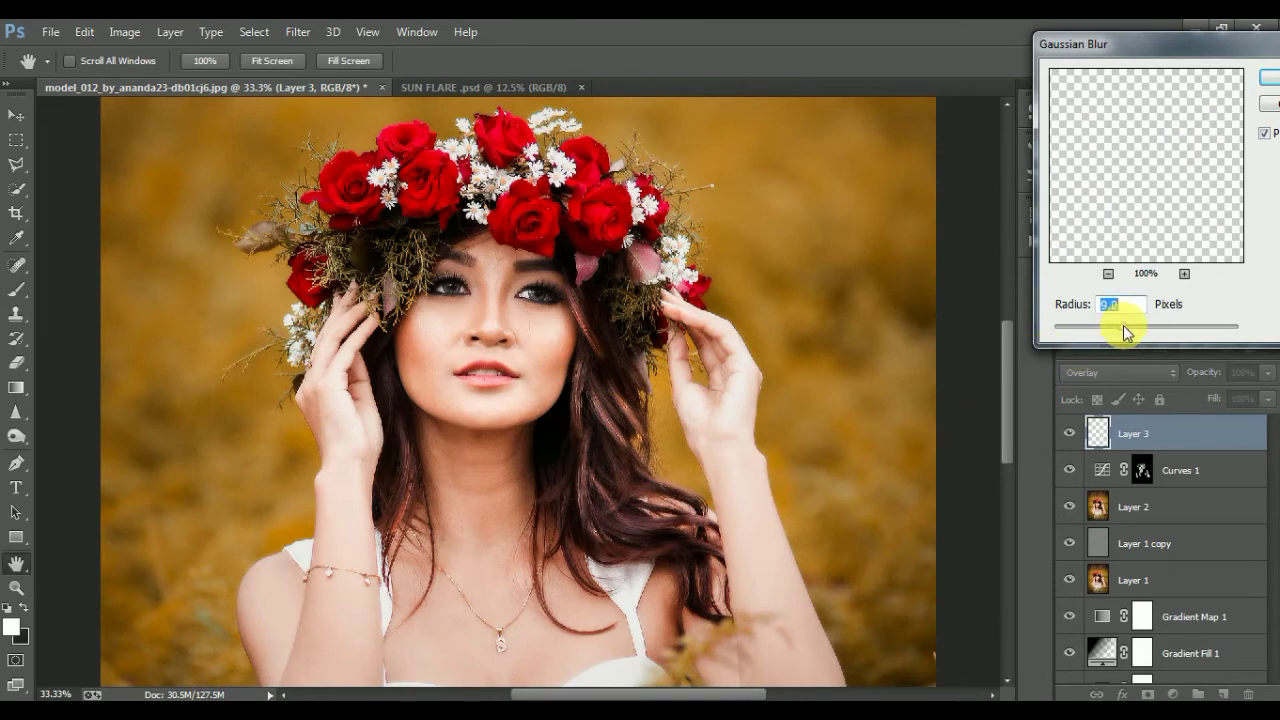
{"action": "left_click", "coordinate": [1265, 78]}
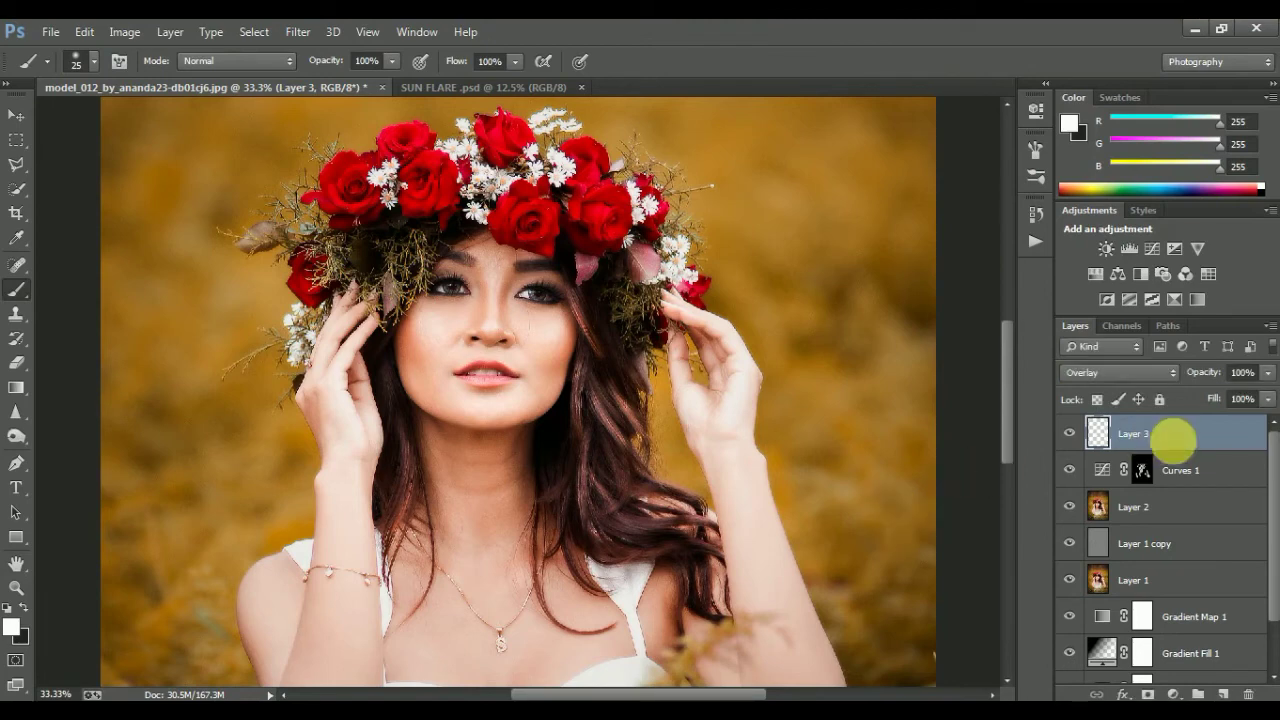
{"action": "key", "text": "ctrl+minus"}
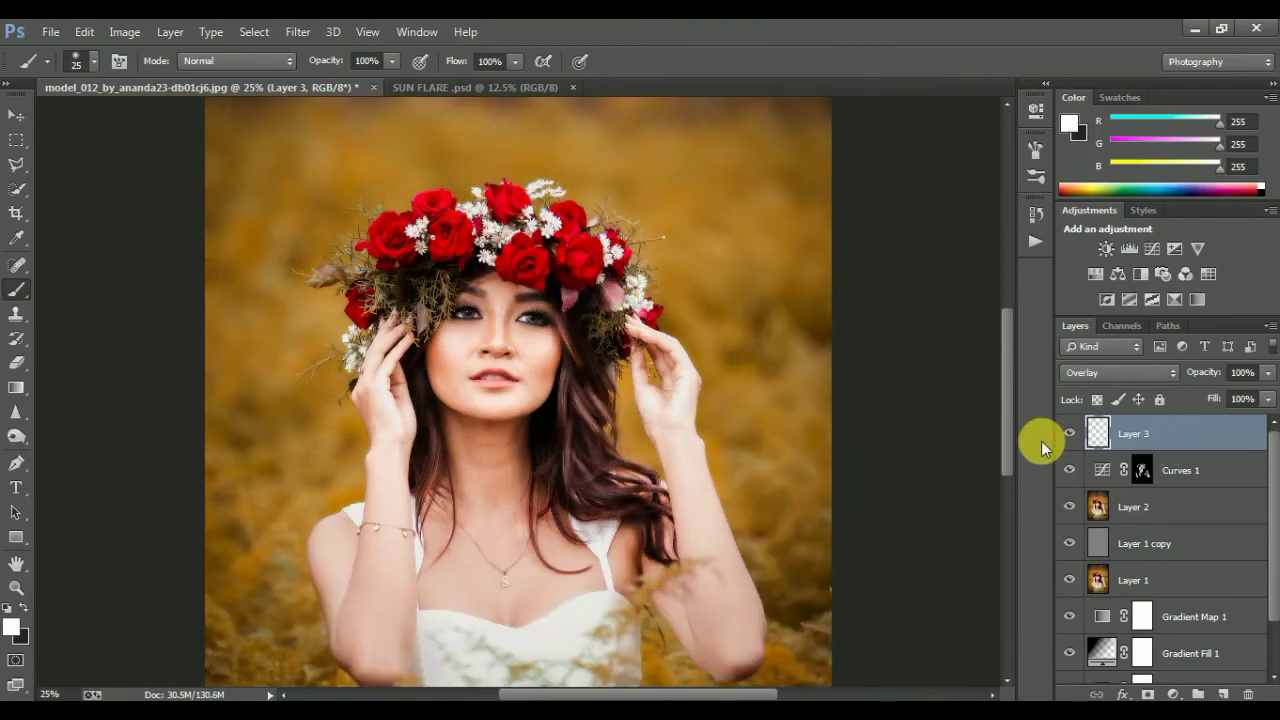
{"action": "key", "text": "ctrl+minus"}
{"action": "key", "text": "ctrl+minus"}
{"action": "key", "text": "ctrl+plus"}
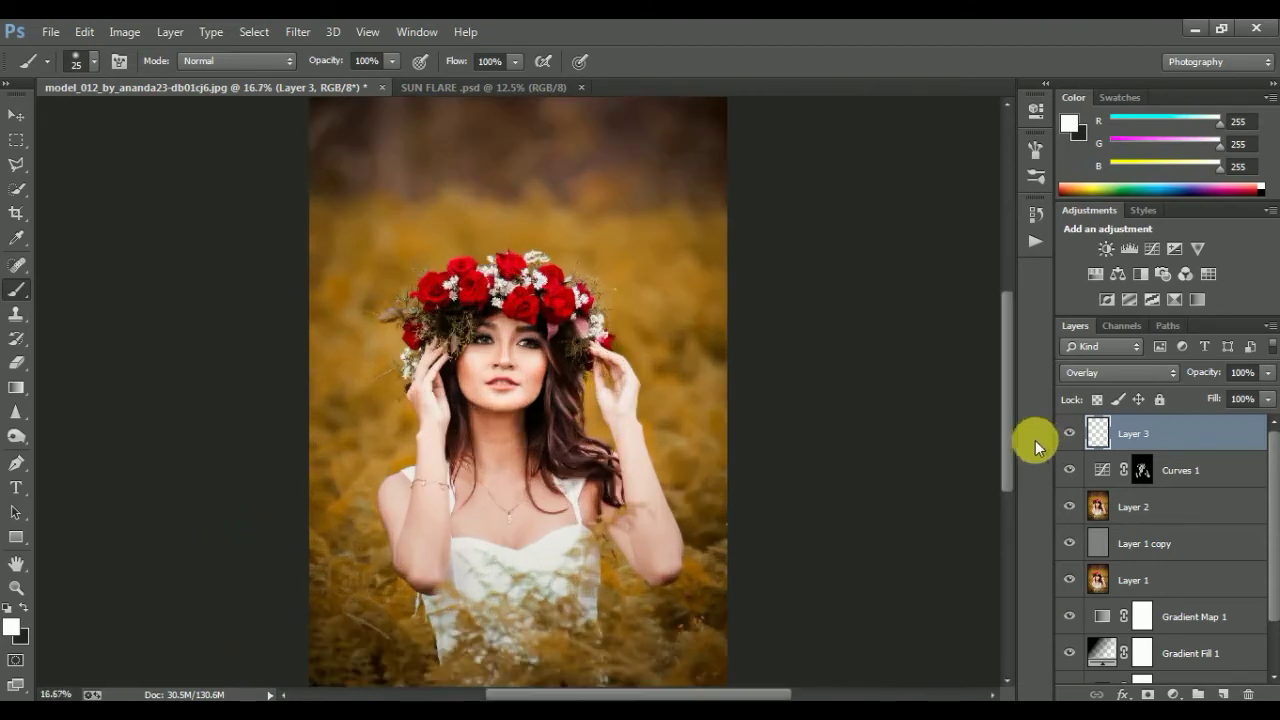
- Compare Layer 3 off and on and lower its opacity to 82%
{"action": "left_click", "coordinate": [1070, 434]}
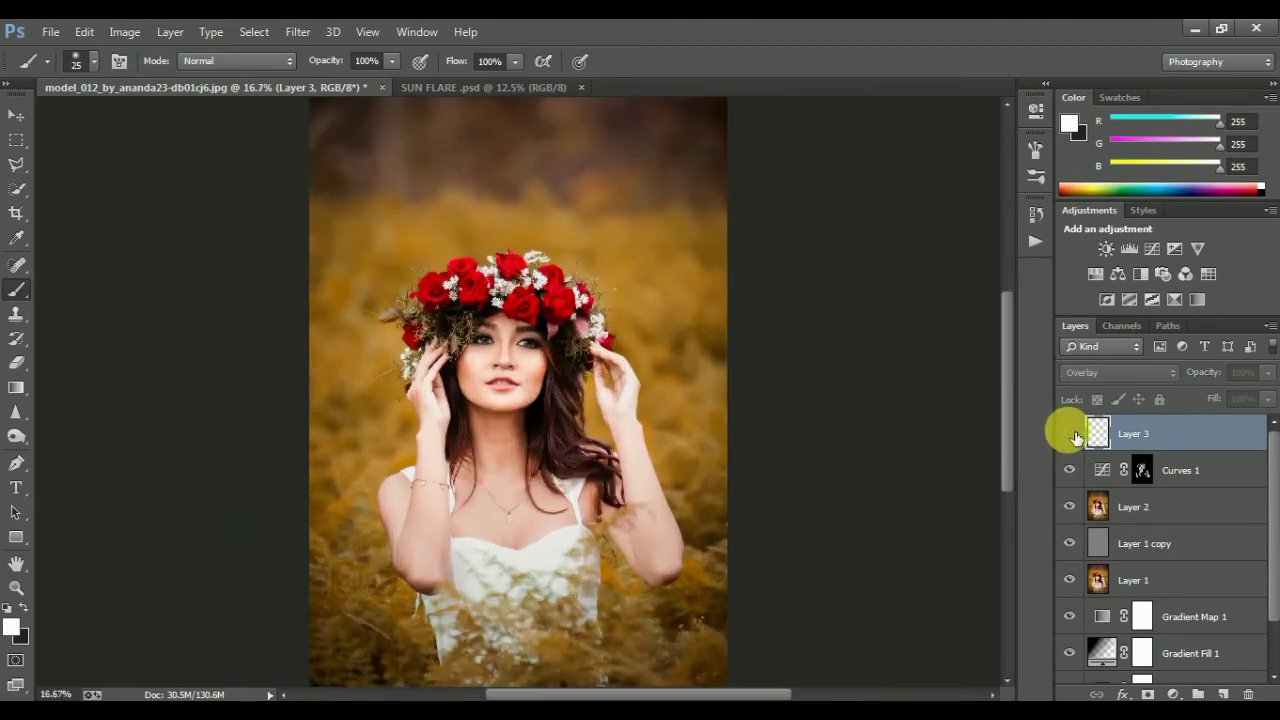
{"action": "left_click", "coordinate": [1070, 434]}
{"action": "left_click", "coordinate": [1267, 372]}
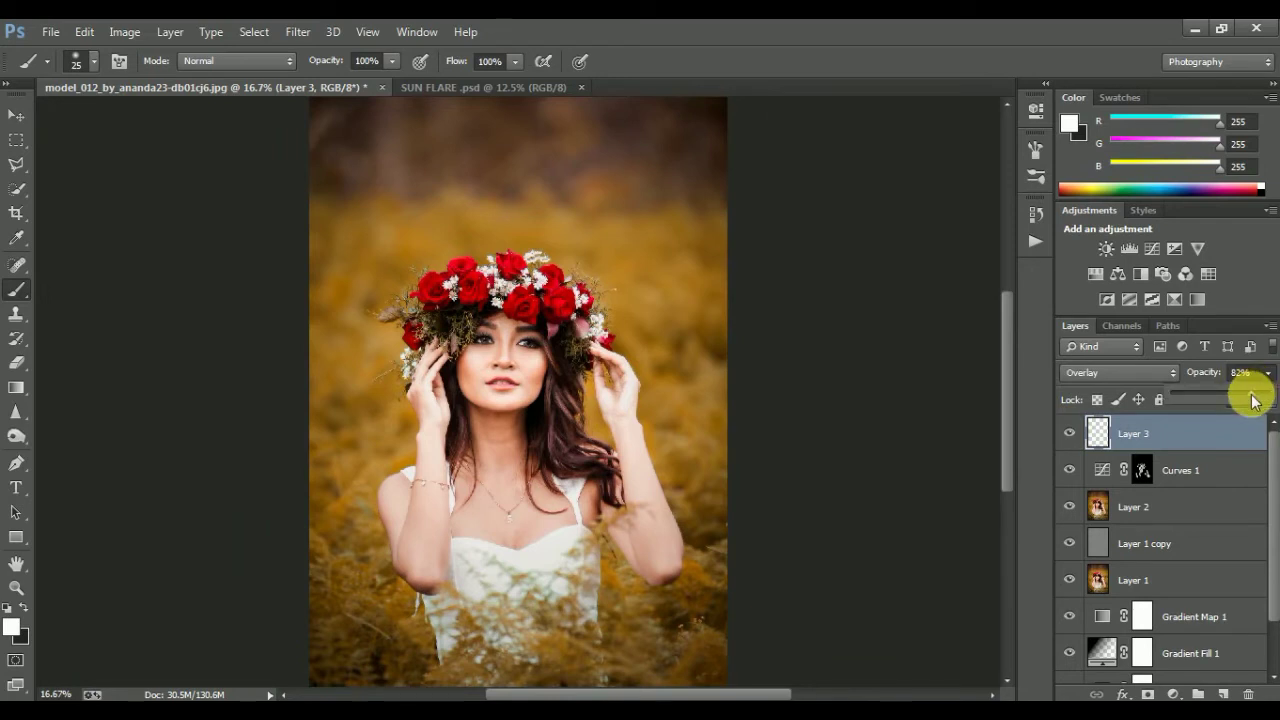
{"action": "left_click", "coordinate": [1206, 432]}
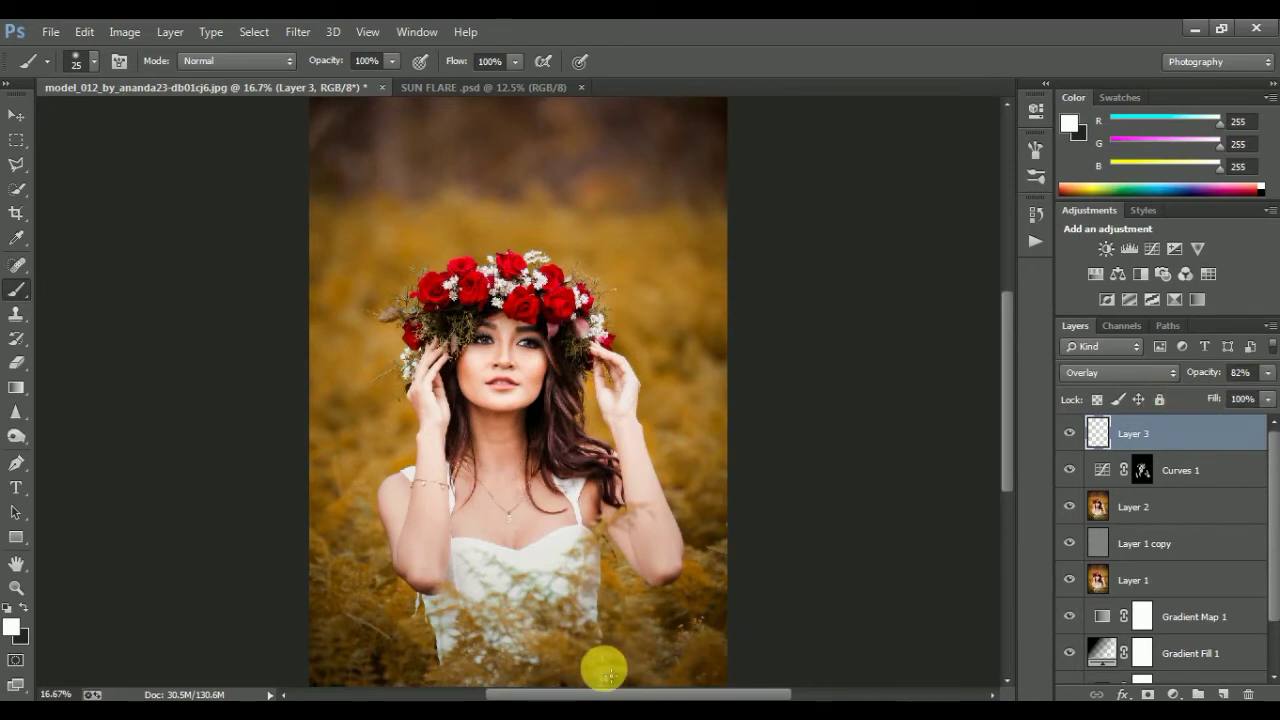
{"action": "key", "text": "ctrl+minus"}
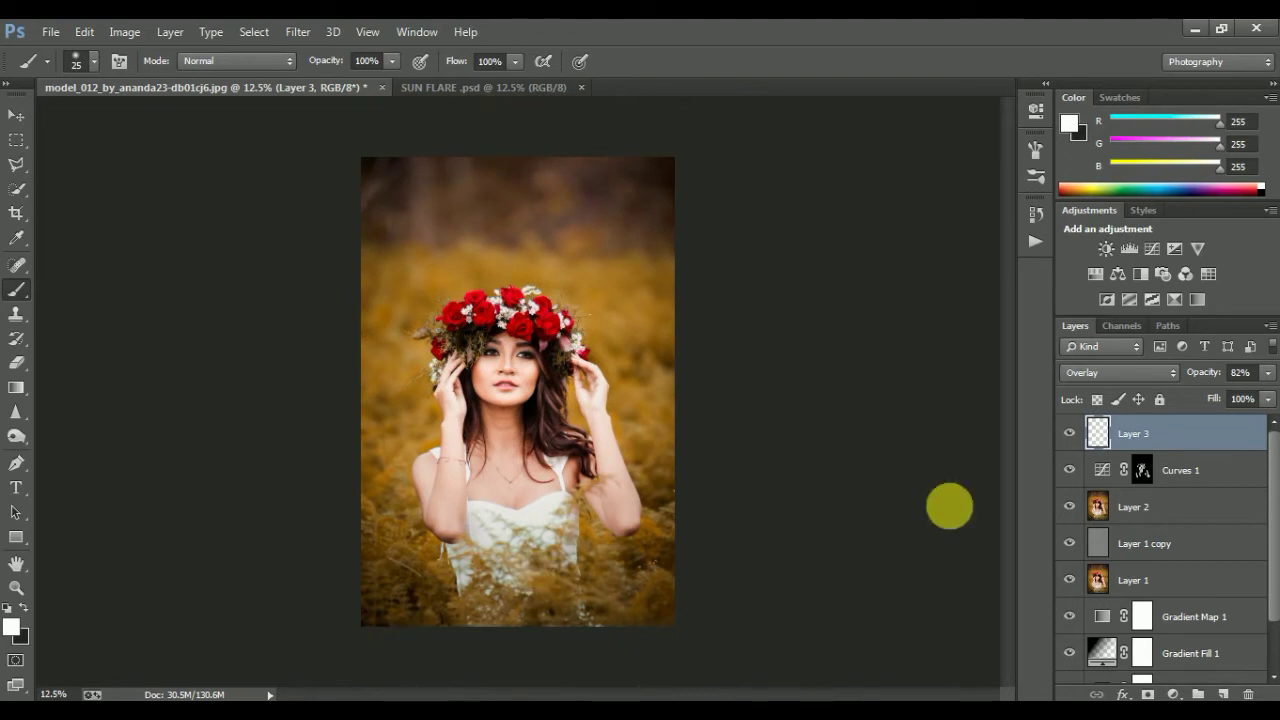
{"action": "left_click", "coordinate": [1176, 694]}
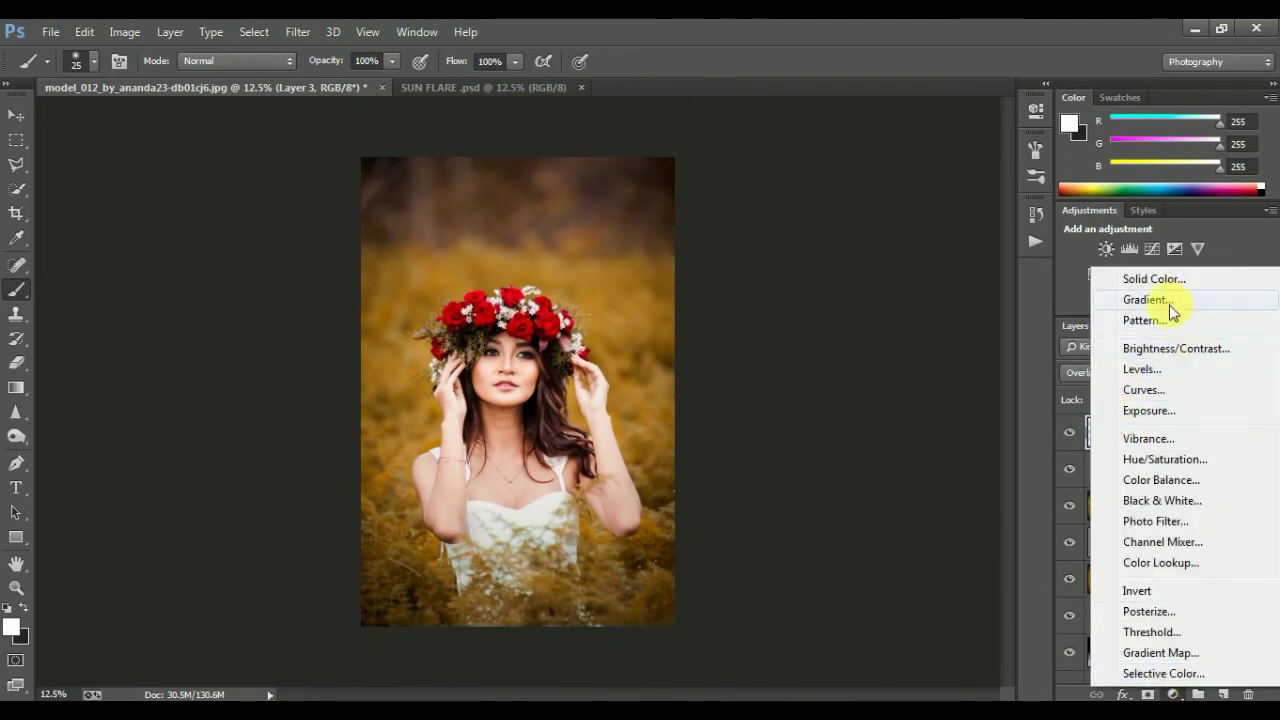
- Reset the colours to black and white and start a new Gradient Fill layer
{"action": "left_click", "coordinate": [1168, 300]}
{"action": "left_click", "coordinate": [978, 230]}
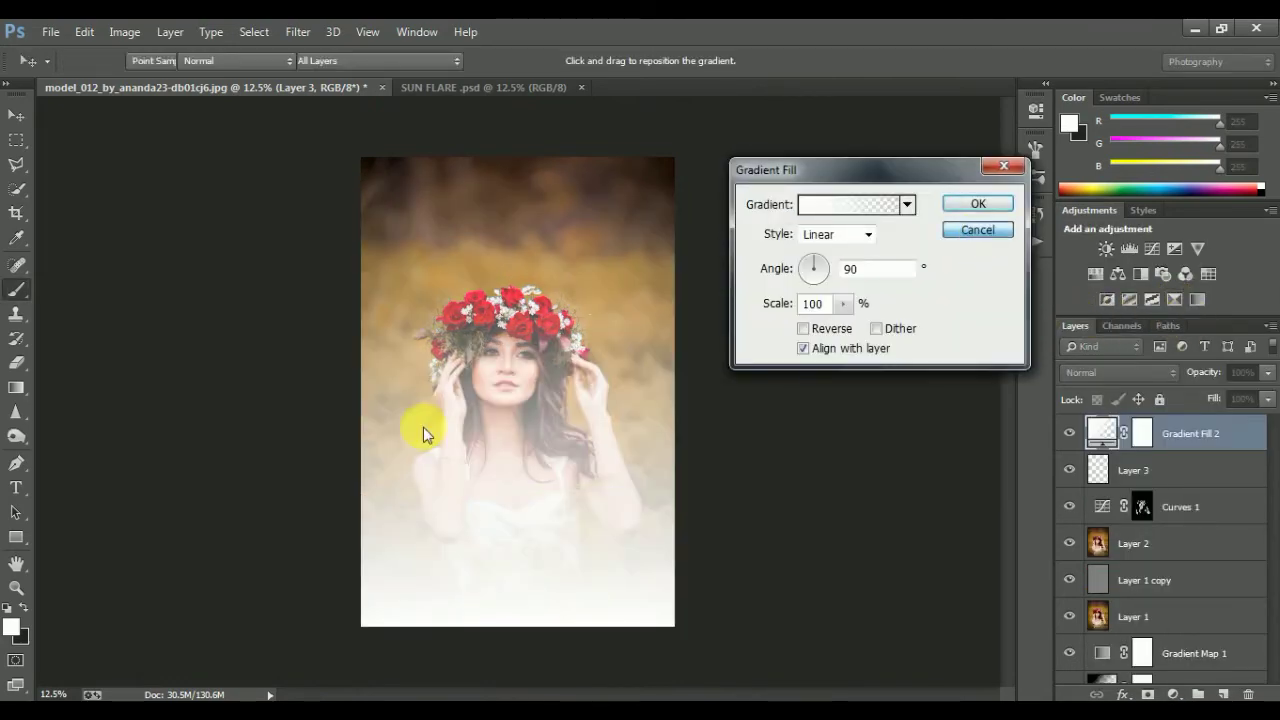
{"action": "left_click", "coordinate": [7, 609]}
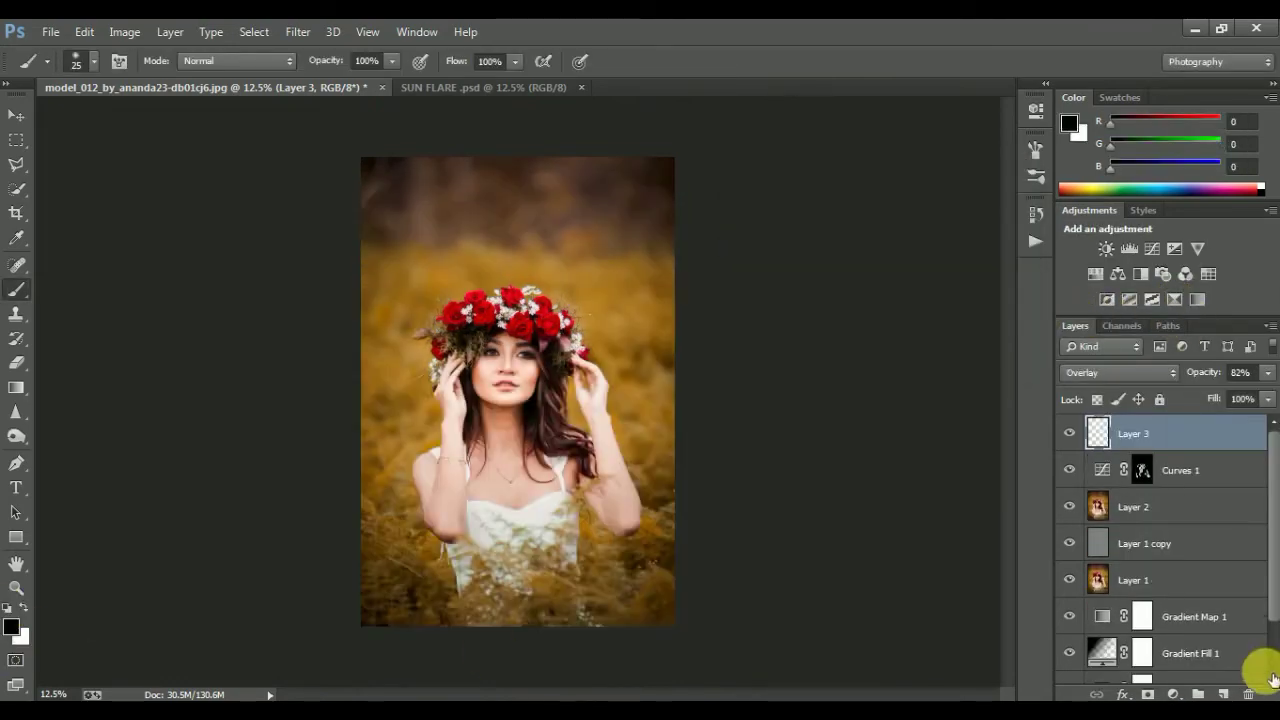
{"action": "left_click", "coordinate": [1173, 694]}
{"action": "left_click", "coordinate": [1128, 305]}
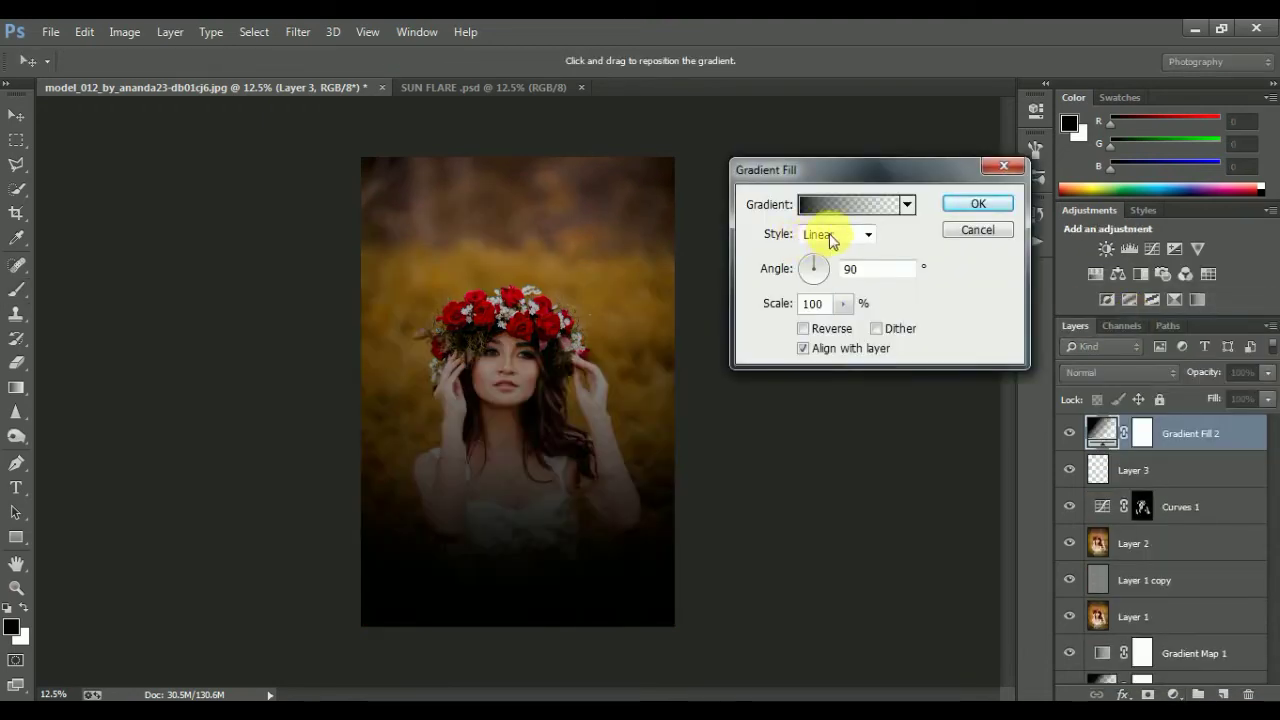
- Make the gradient Radial and reversed at 199% scale
{"action": "left_click", "coordinate": [831, 236]}
{"action": "left_click", "coordinate": [818, 266]}
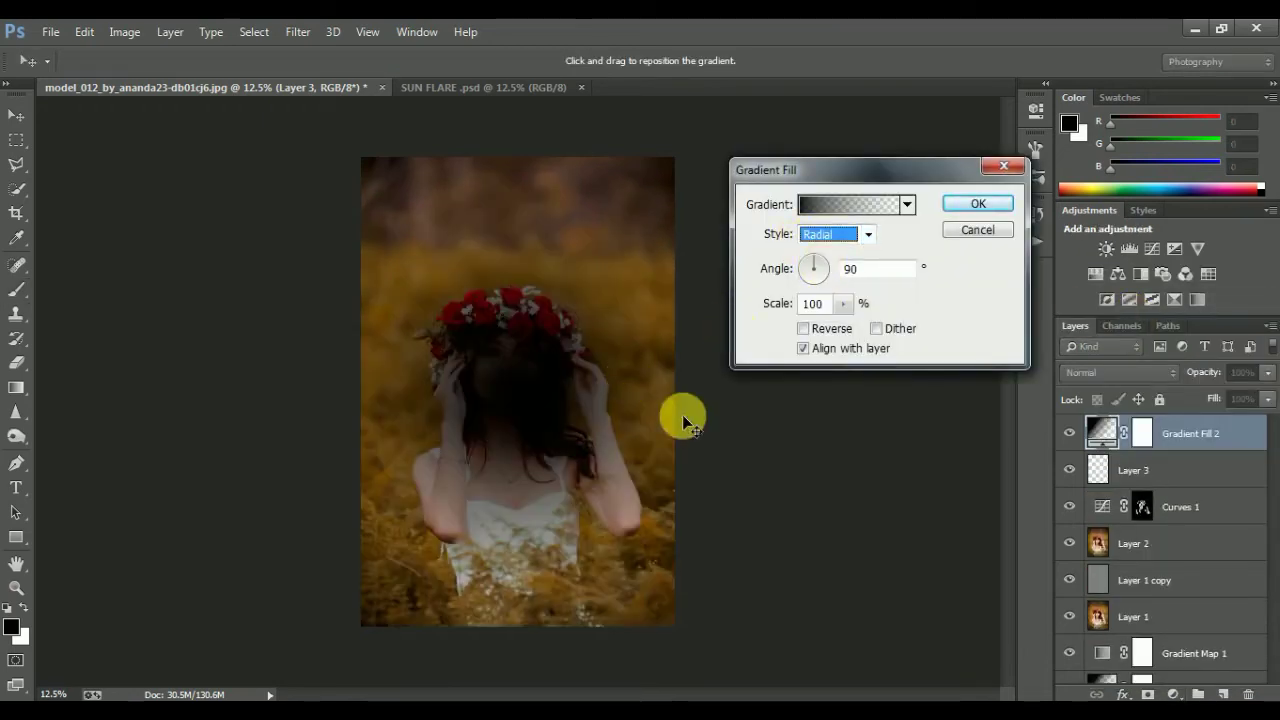
{"action": "left_click", "coordinate": [804, 329]}
{"action": "left_click", "coordinate": [841, 304]}
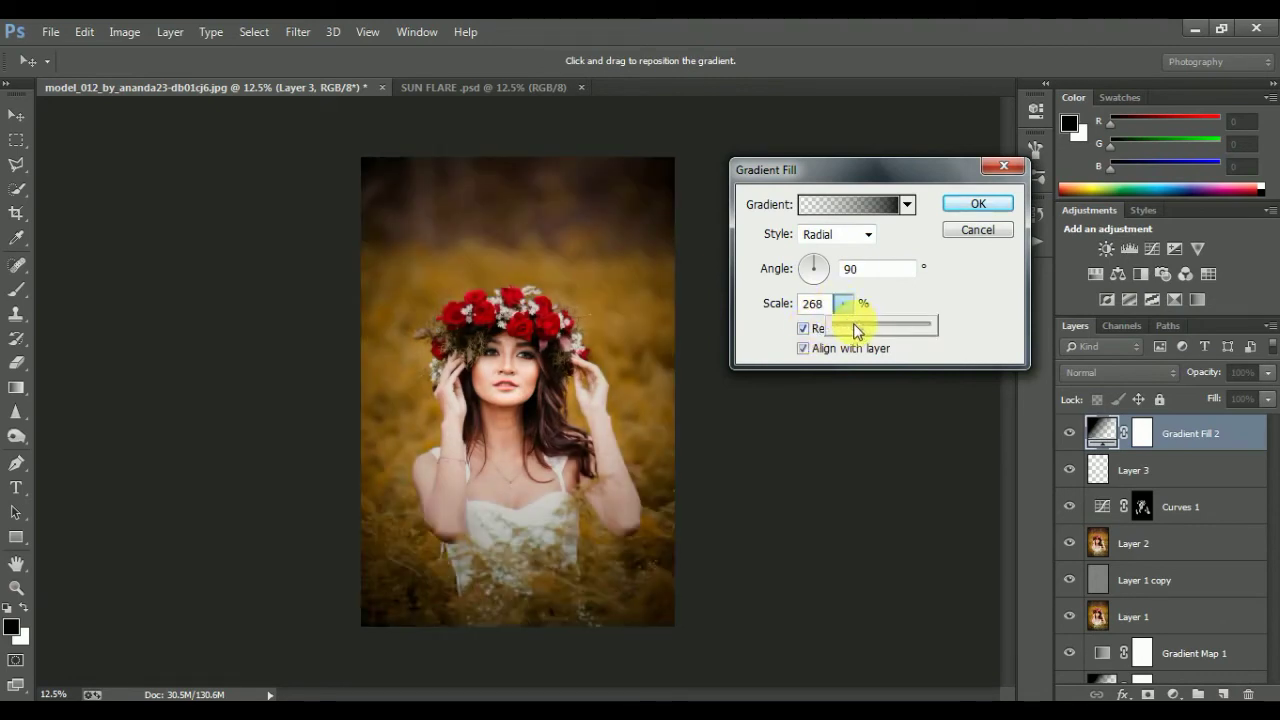
{"action": "left_click_drag", "start_coordinate": [856, 331], "coordinate": [855, 332]}
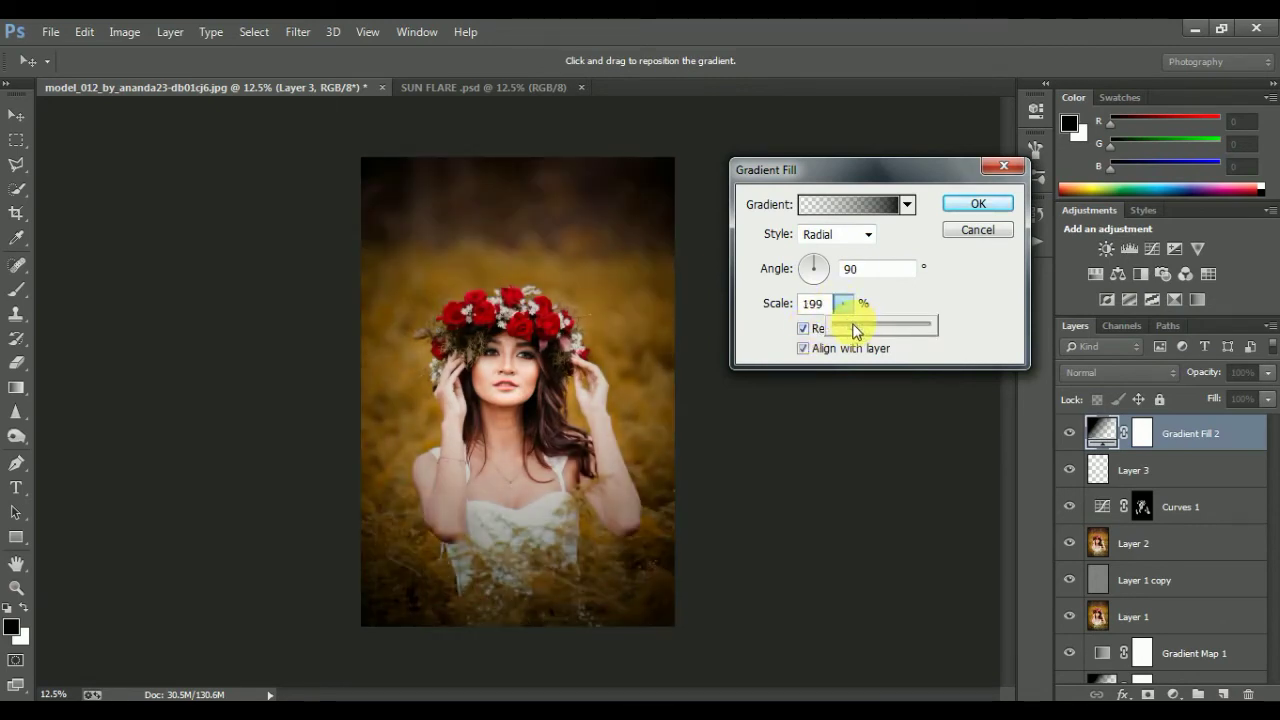
{"action": "left_click", "coordinate": [975, 205]}
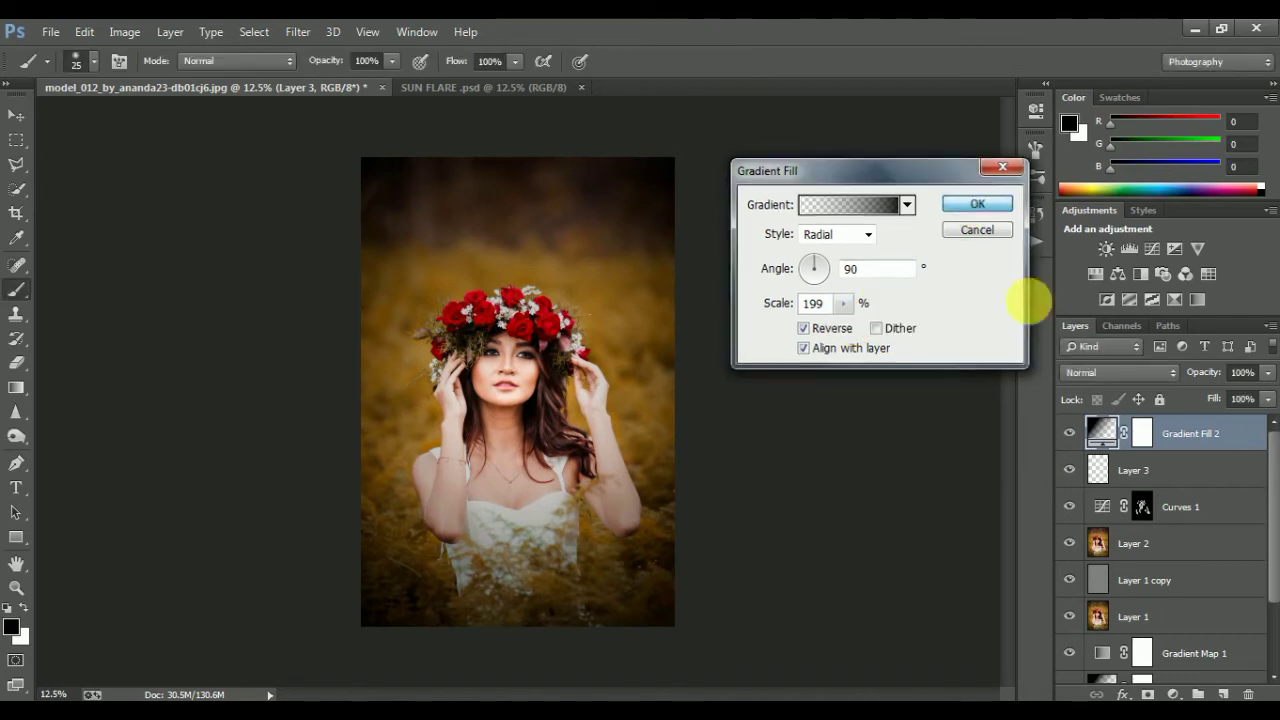
- Blend Gradient Fill 2 in Soft Light at 64% opacity, comparing it off and on
{"action": "left_click", "coordinate": [1086, 372]}
{"action": "left_click", "coordinate": [1100, 279]}
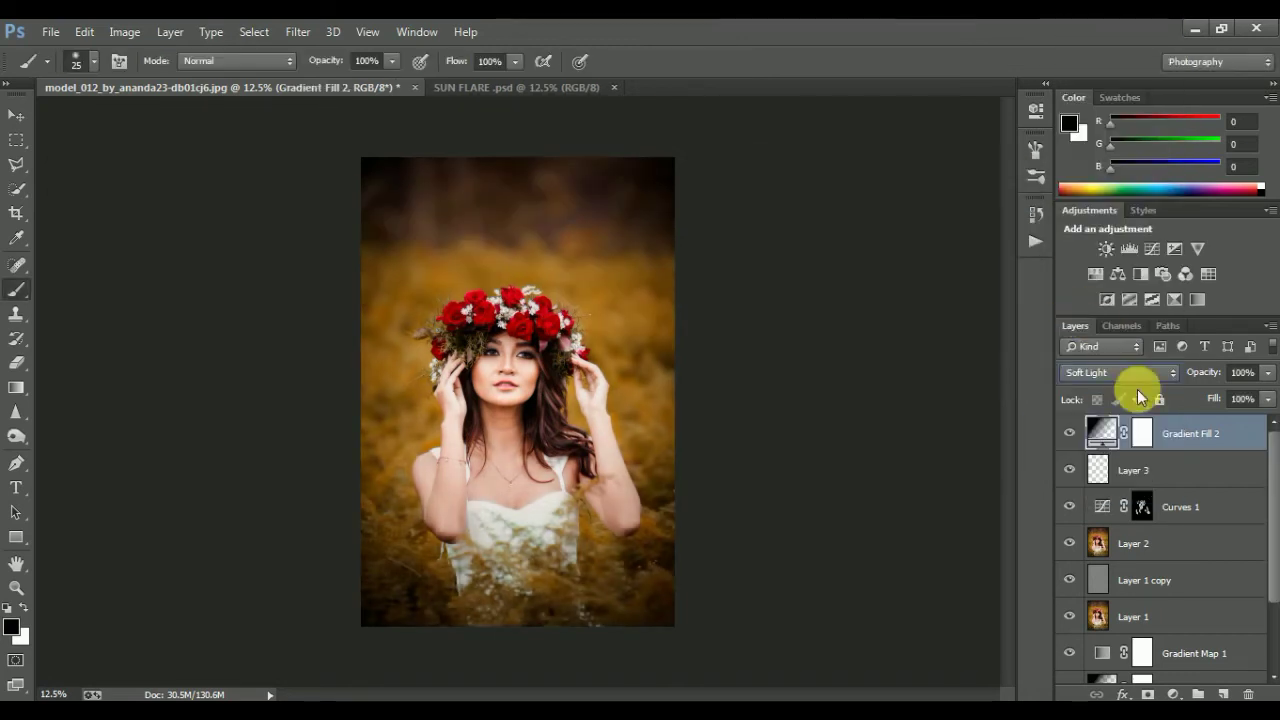
{"action": "left_click", "coordinate": [1069, 433]}
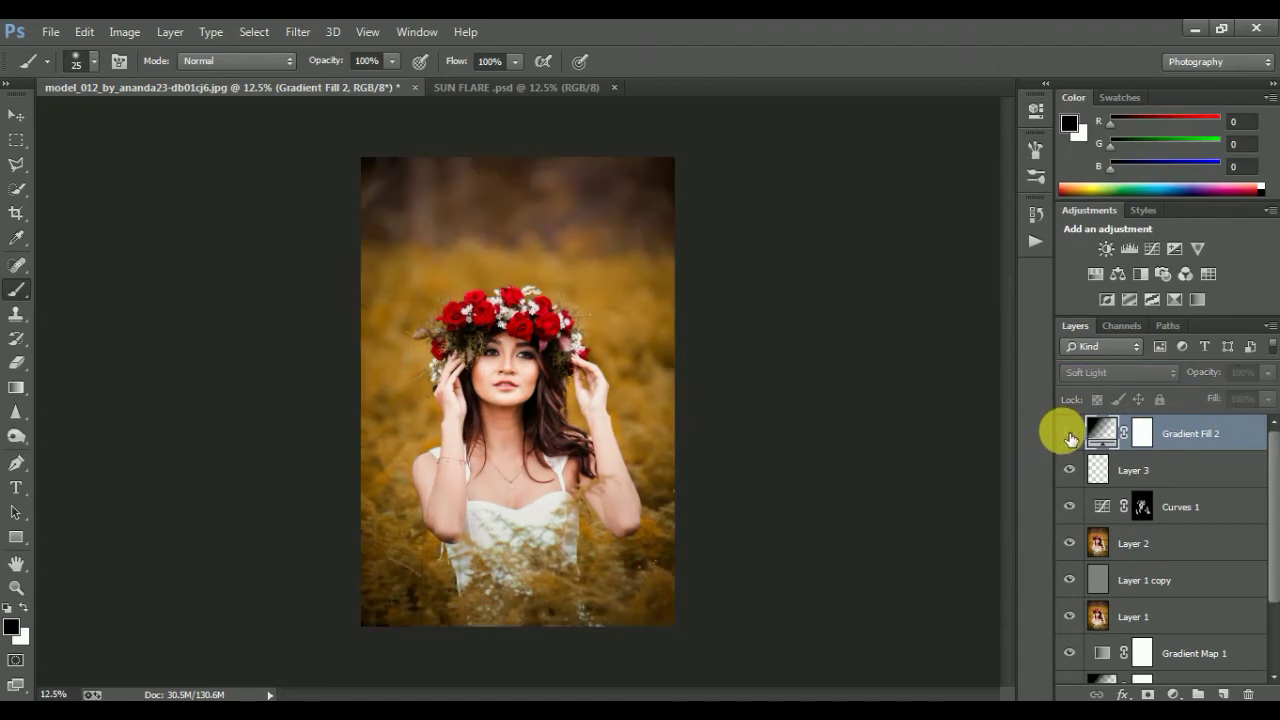
{"action": "left_click", "coordinate": [1069, 433]}
{"action": "left_click_drag", "start_coordinate": [1270, 379], "coordinate": [1238, 398]}
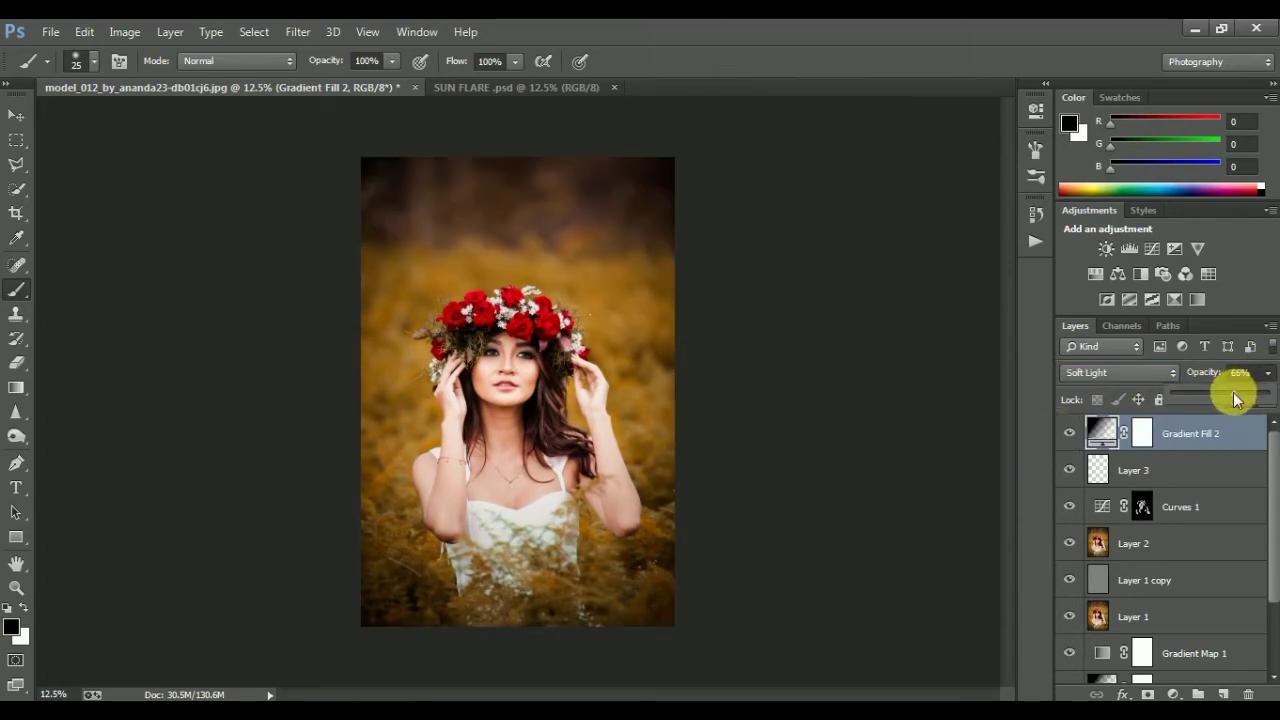
{"action": "left_click", "coordinate": [1069, 433]}
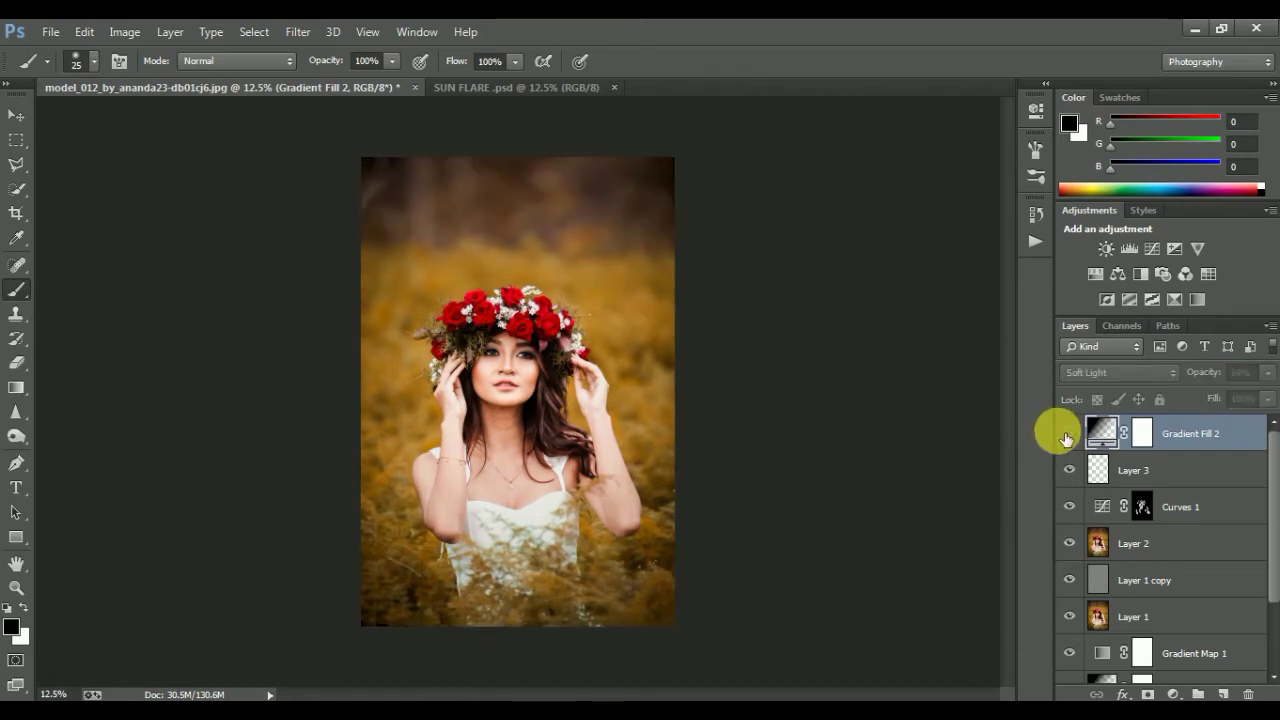
{"action": "left_click", "coordinate": [1069, 433]}
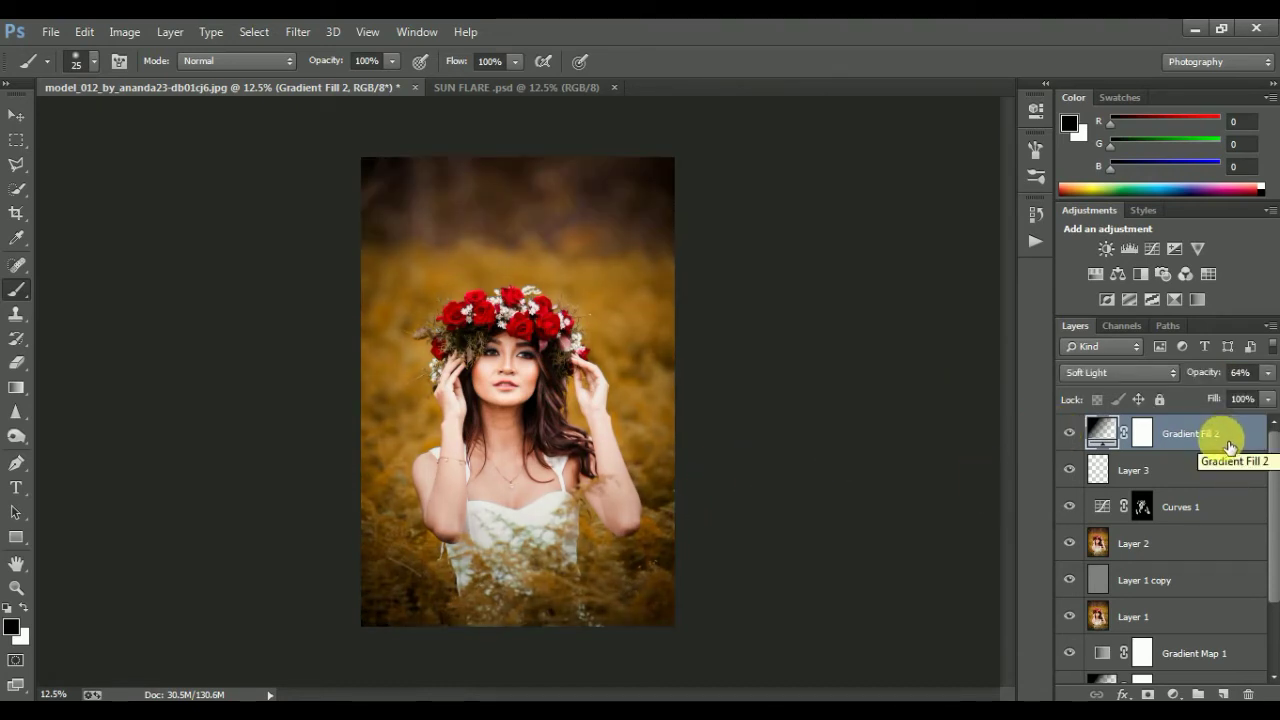
{"action": "left_click", "coordinate": [1173, 694]}
- Add a Curves adjustment layer and pull the RGB black point down to deepen shadows
{"action": "left_click", "coordinate": [1158, 397]}
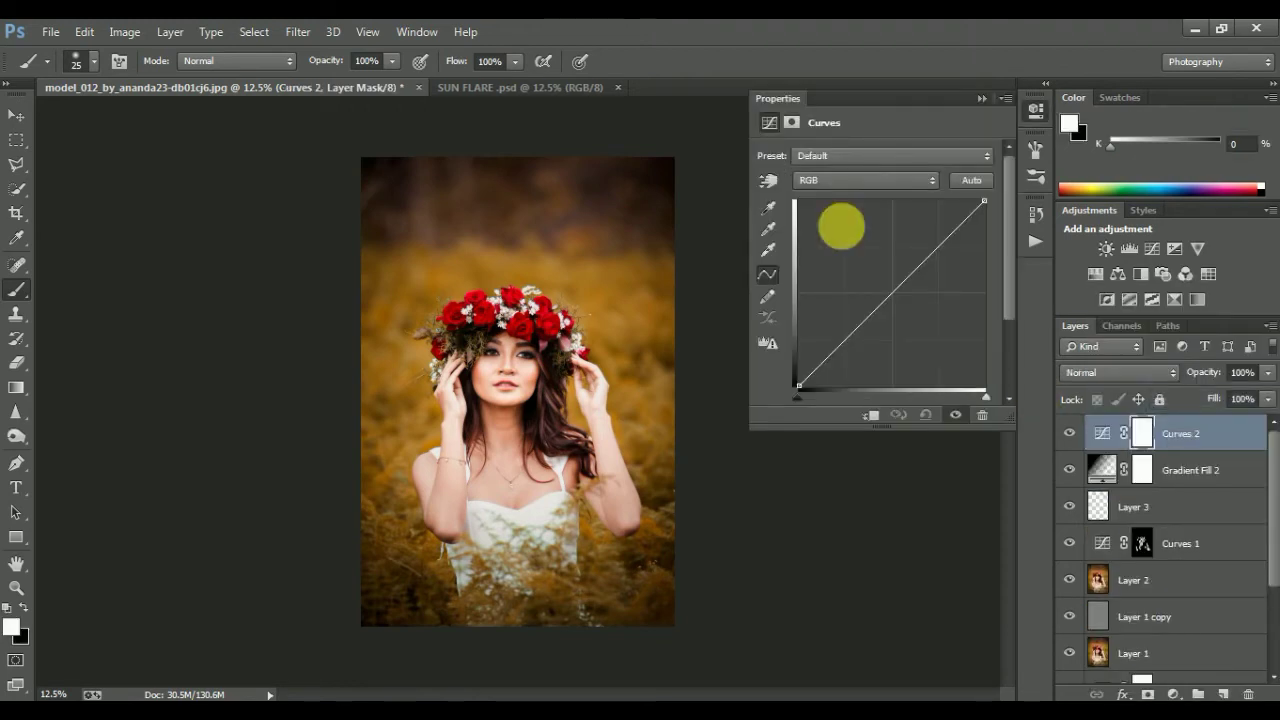
{"action": "mouse_move", "coordinate": [798, 398]}
{"action": "left_mouse_down"}
{"action": "mouse_move", "coordinate": [809, 398]}
{"action": "mouse_move", "coordinate": [807, 381]}
{"action": "mouse_move", "coordinate": [799, 388]}
{"action": "left_mouse_up"}
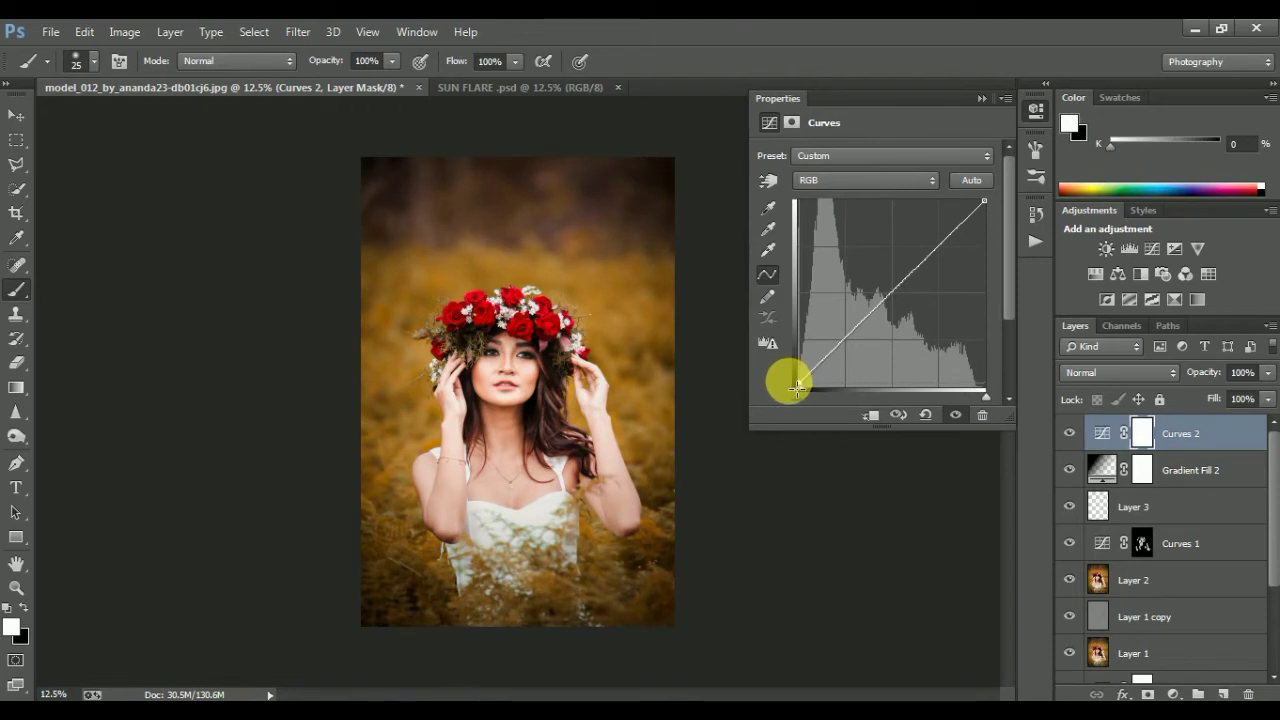
{"action": "mouse_move", "coordinate": [797, 387]}
{"action": "left_mouse_down"}
{"action": "mouse_move", "coordinate": [797, 403]}
{"action": "mouse_move", "coordinate": [800, 389]}
{"action": "left_mouse_up"}
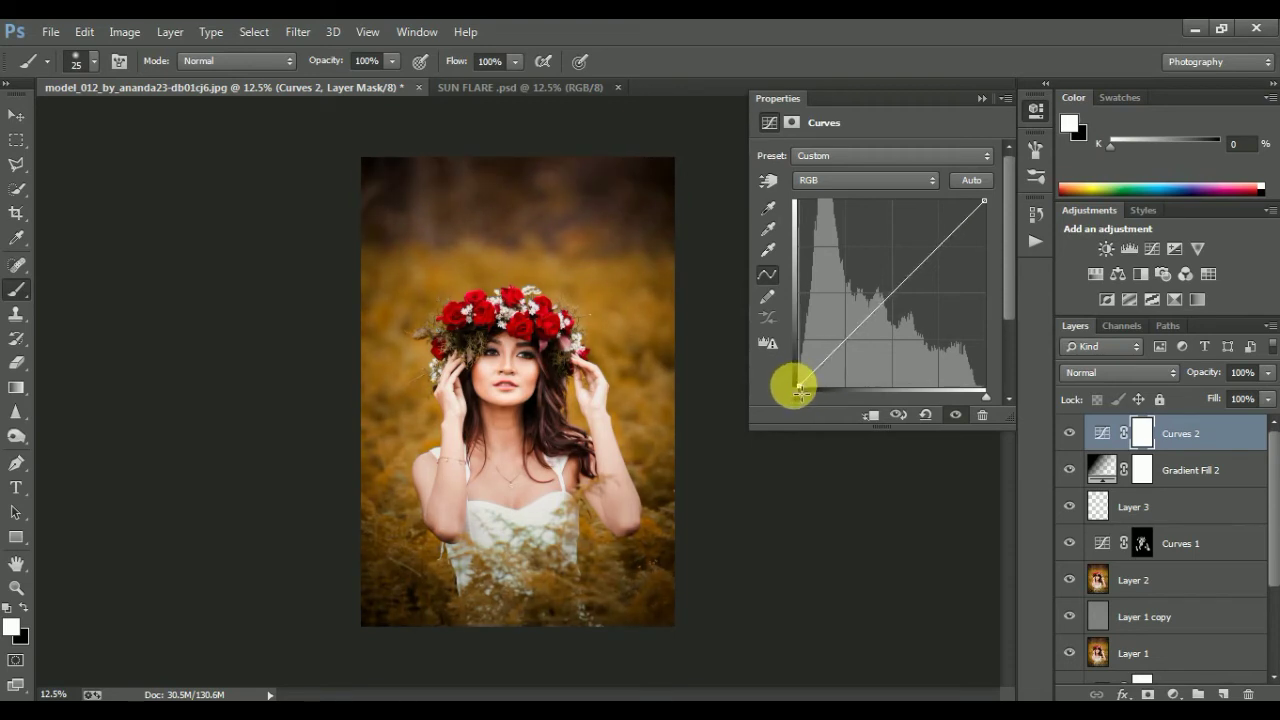
- Raise the Blue channel's black point to tint the shadows blue
{"action": "left_click", "coordinate": [848, 184]}
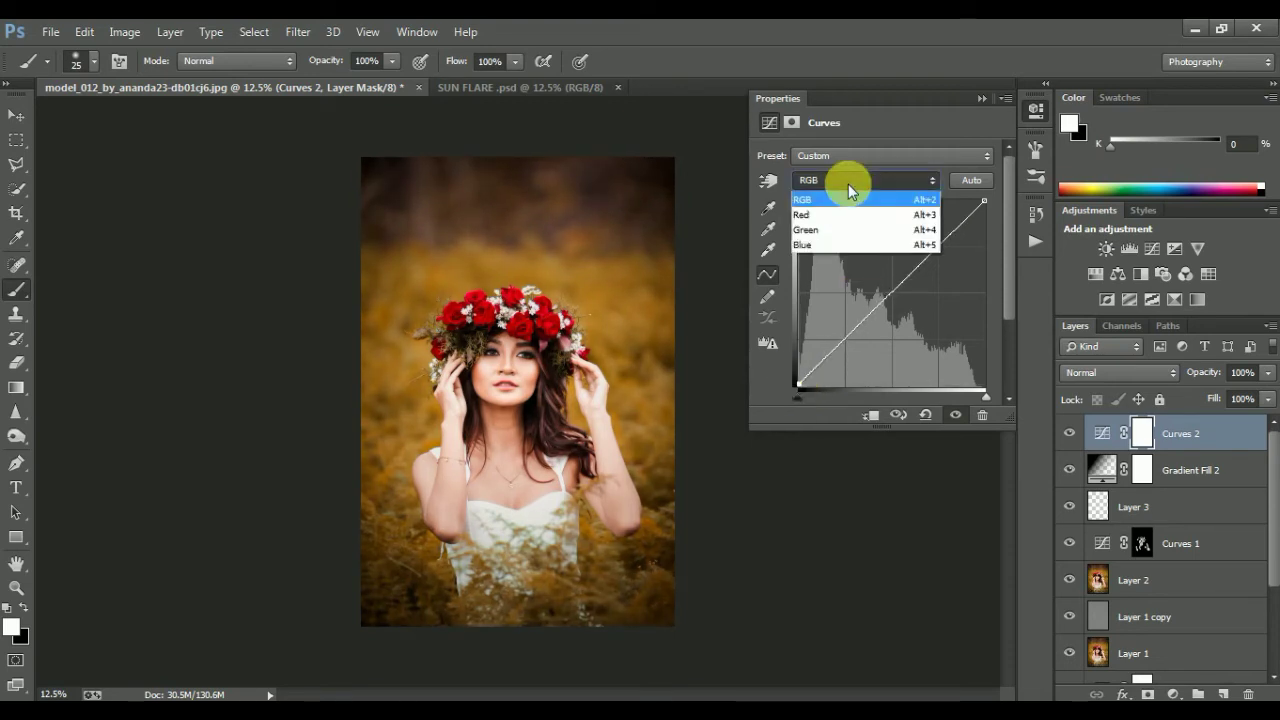
{"action": "left_click", "coordinate": [820, 245]}
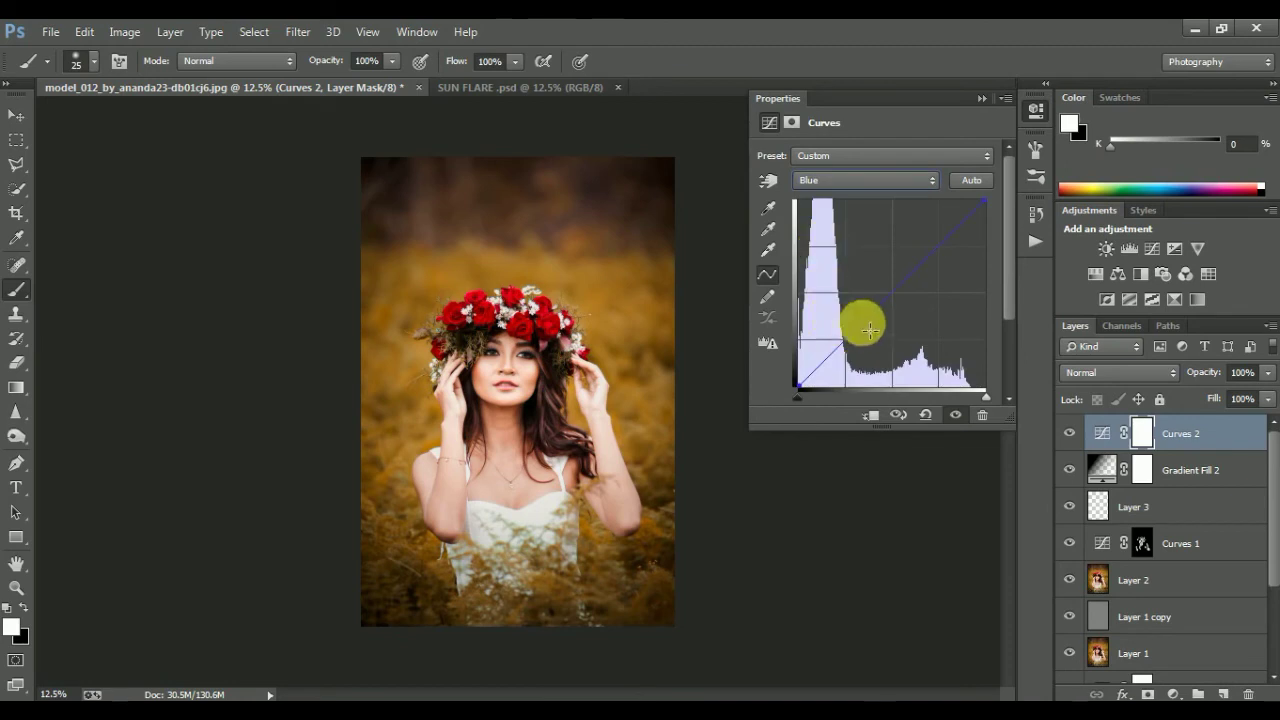
{"action": "left_click_drag", "start_coordinate": [808, 392], "coordinate": [796, 381]}
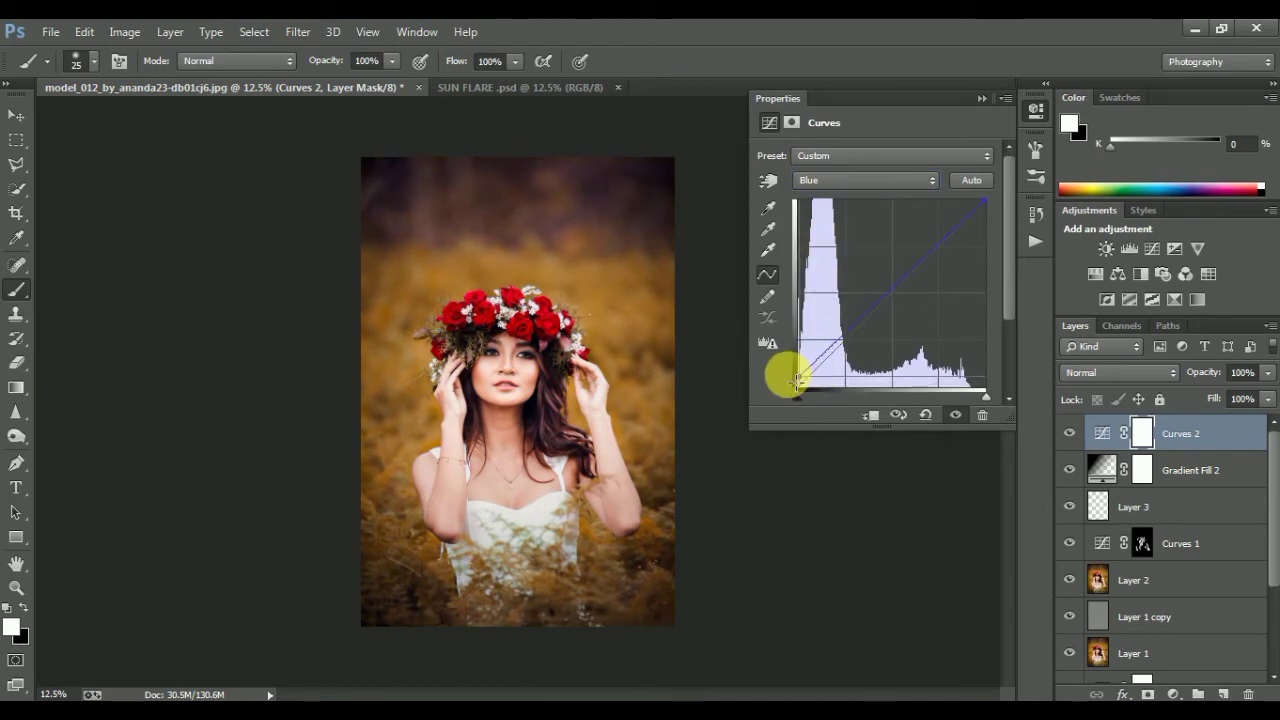
{"action": "left_click_drag", "start_coordinate": [796, 381], "coordinate": [793, 383]}
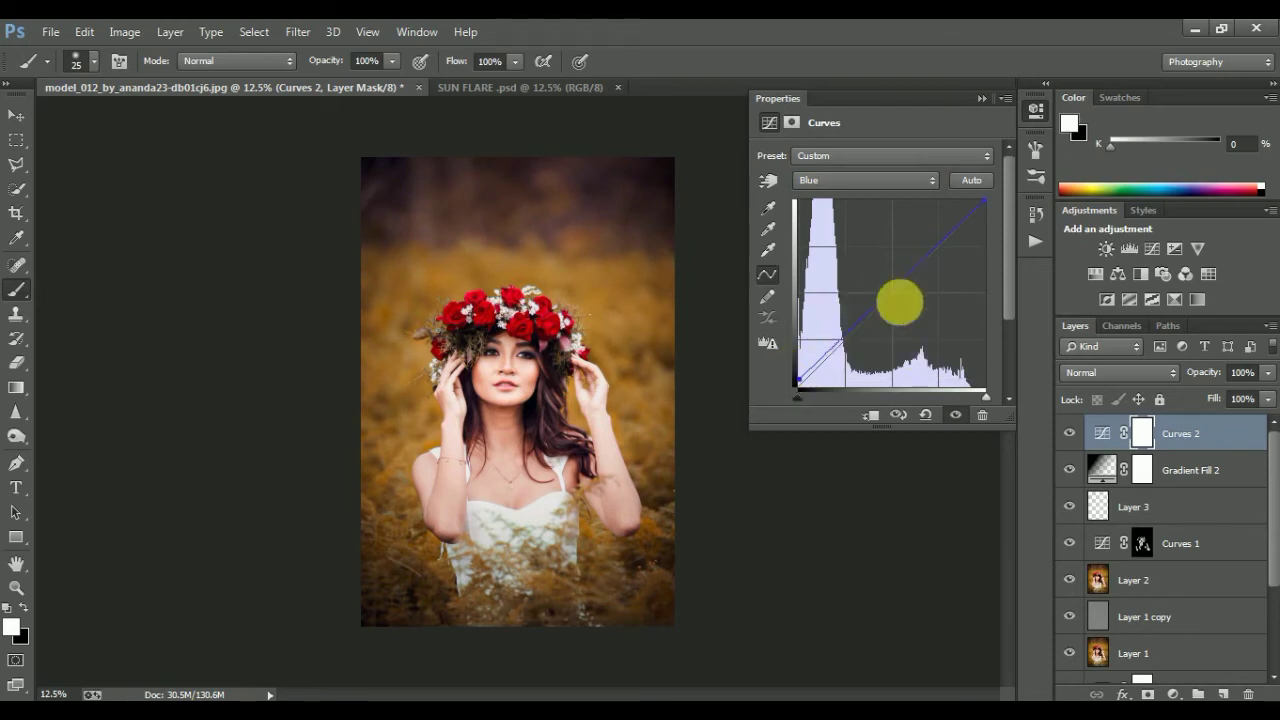
- Keep the Red curve a straight diagonal, then toggle Curves 2 to compare
{"action": "left_click", "coordinate": [864, 181]}
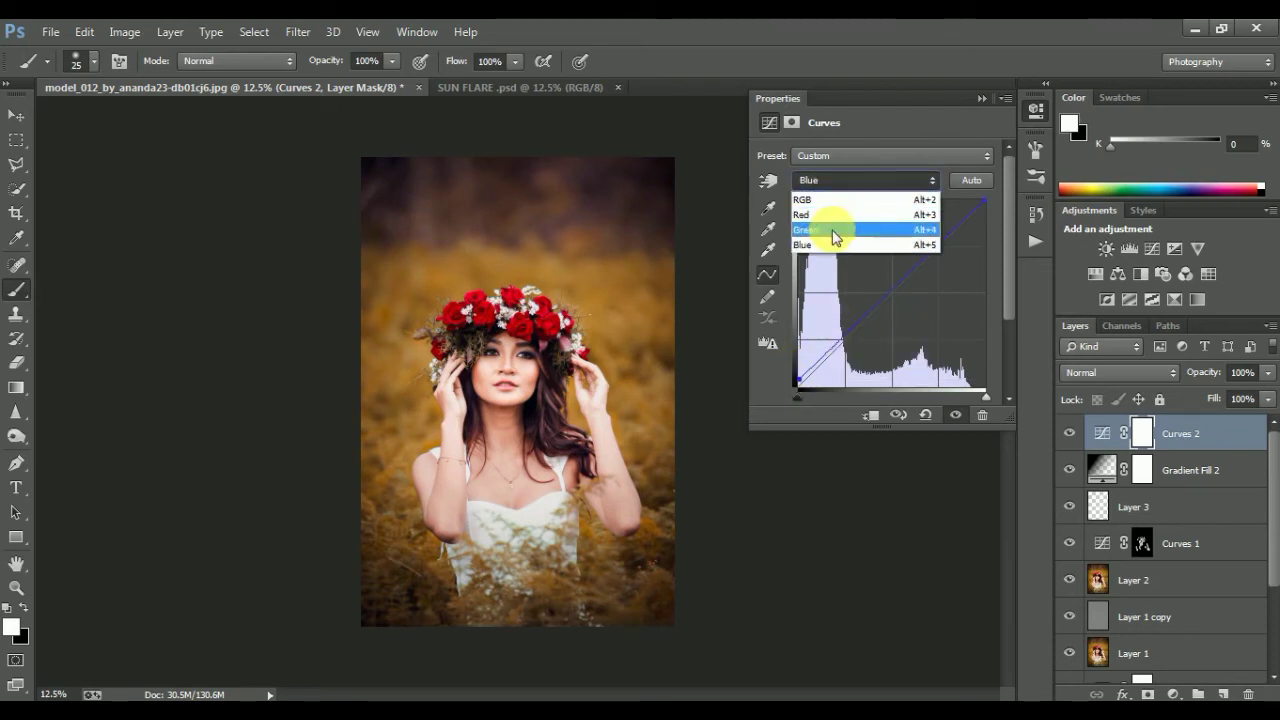
{"action": "left_click", "coordinate": [826, 214]}
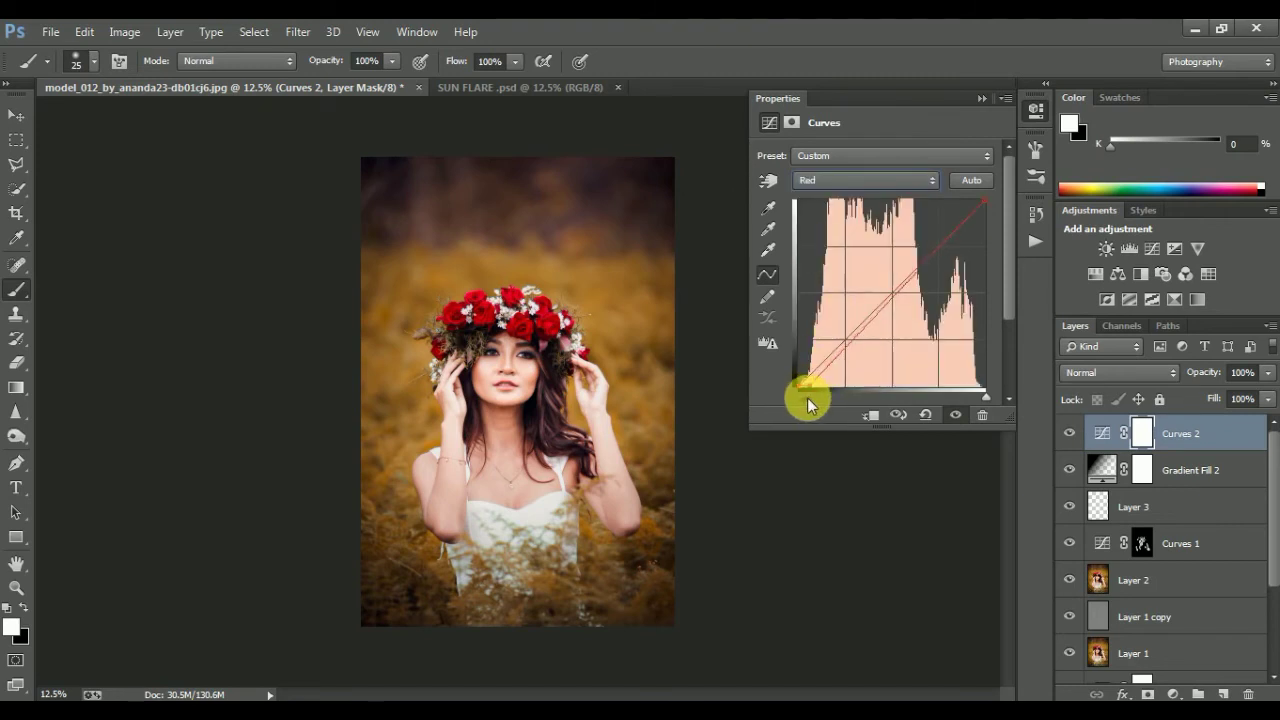
{"action": "mouse_move", "coordinate": [807, 397]}
{"action": "left_mouse_down"}
{"action": "mouse_move", "coordinate": [796, 399]}
{"action": "mouse_move", "coordinate": [801, 383]}
{"action": "mouse_move", "coordinate": [819, 400]}
{"action": "mouse_move", "coordinate": [800, 396]}
{"action": "left_mouse_up"}
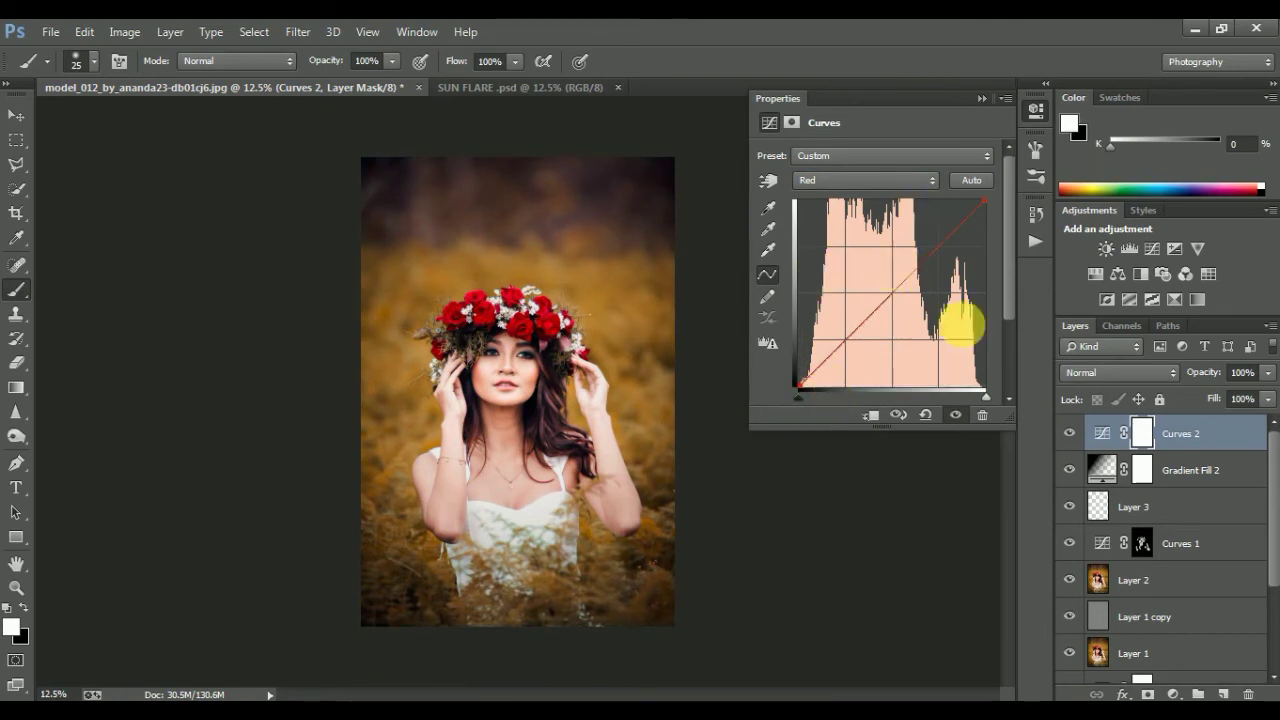
{"action": "left_click", "coordinate": [1070, 434]}
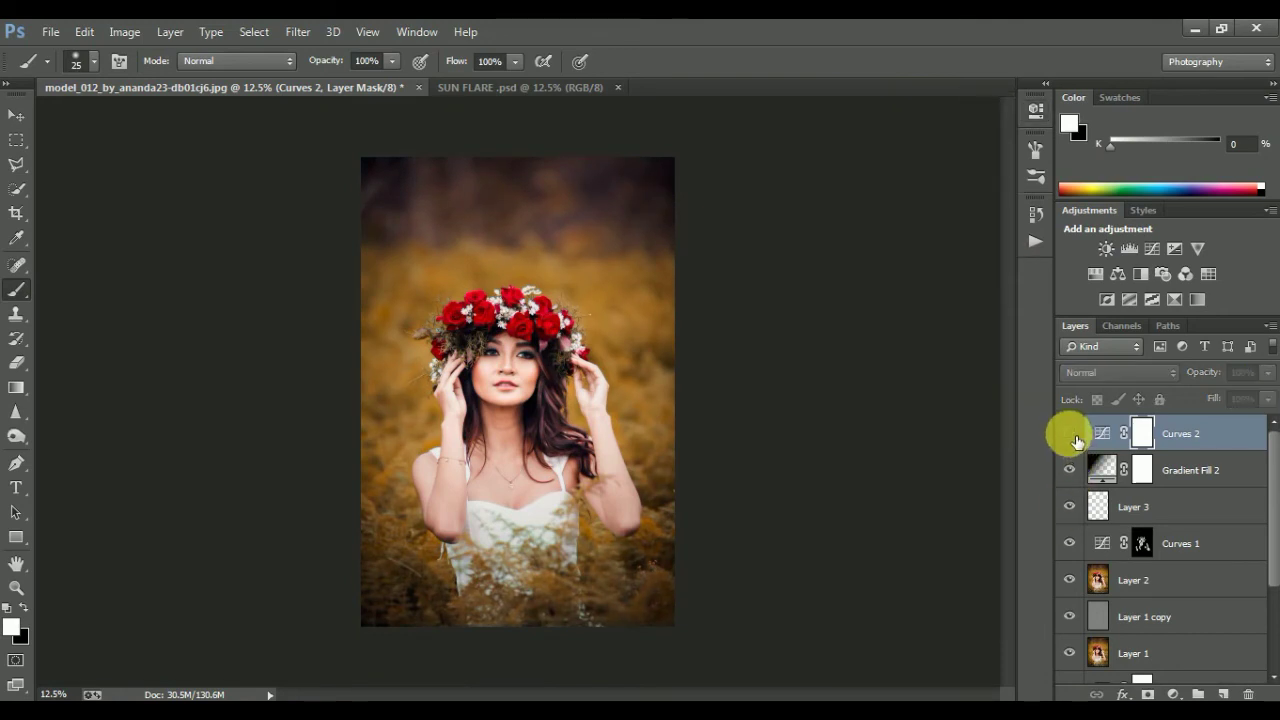
{"action": "left_click", "coordinate": [1076, 435]}
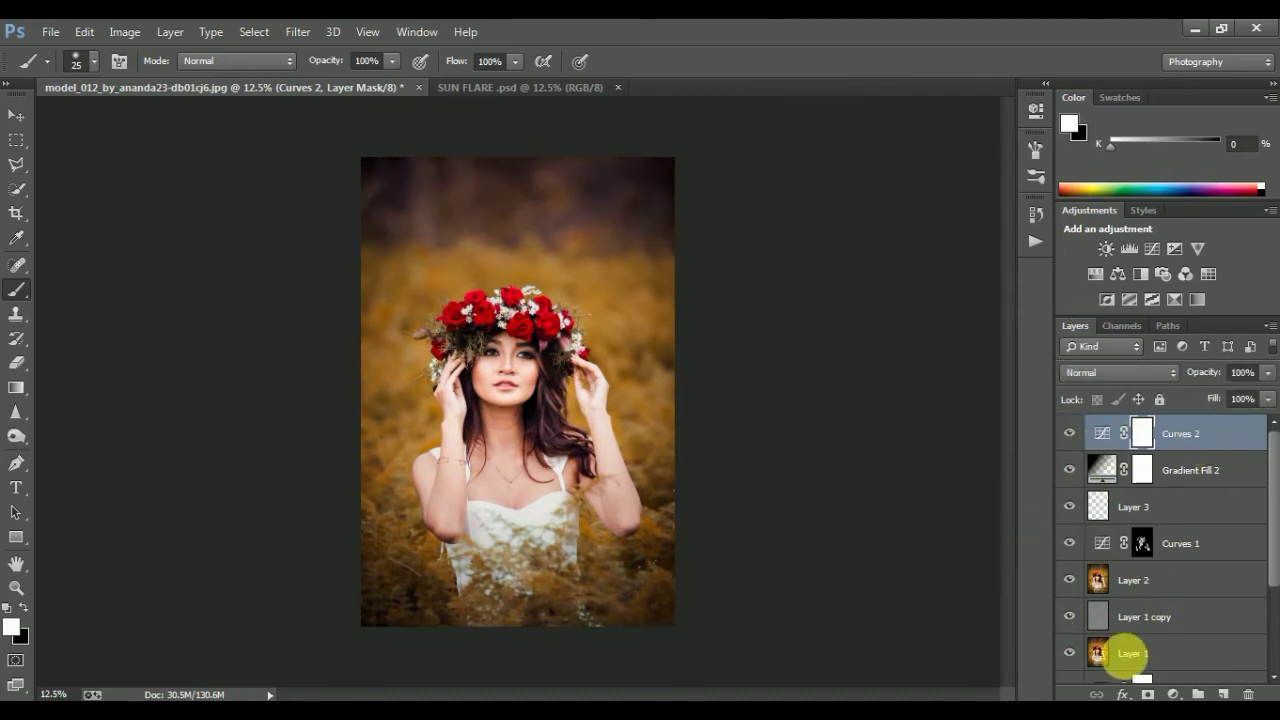
- On a new layer, paint a soft white dot left of the flower crown
{"action": "left_click", "coordinate": [1224, 693]}
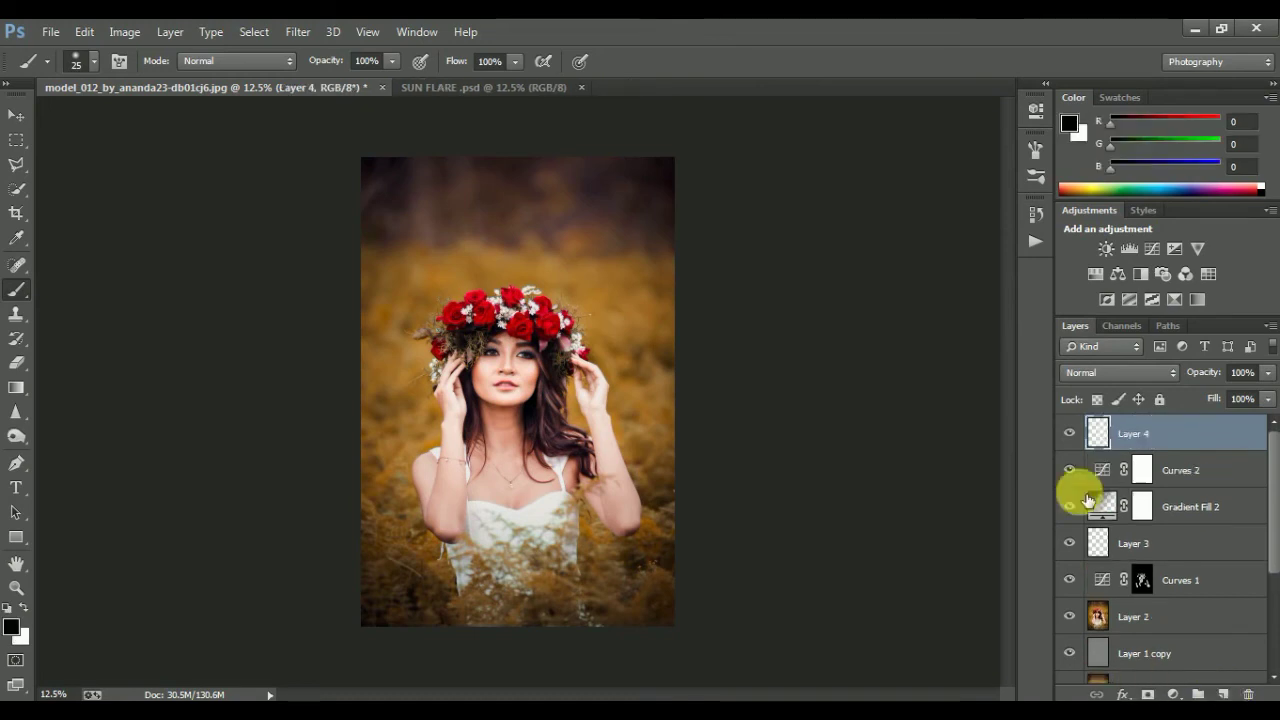
{"action": "left_click", "coordinate": [100, 66]}
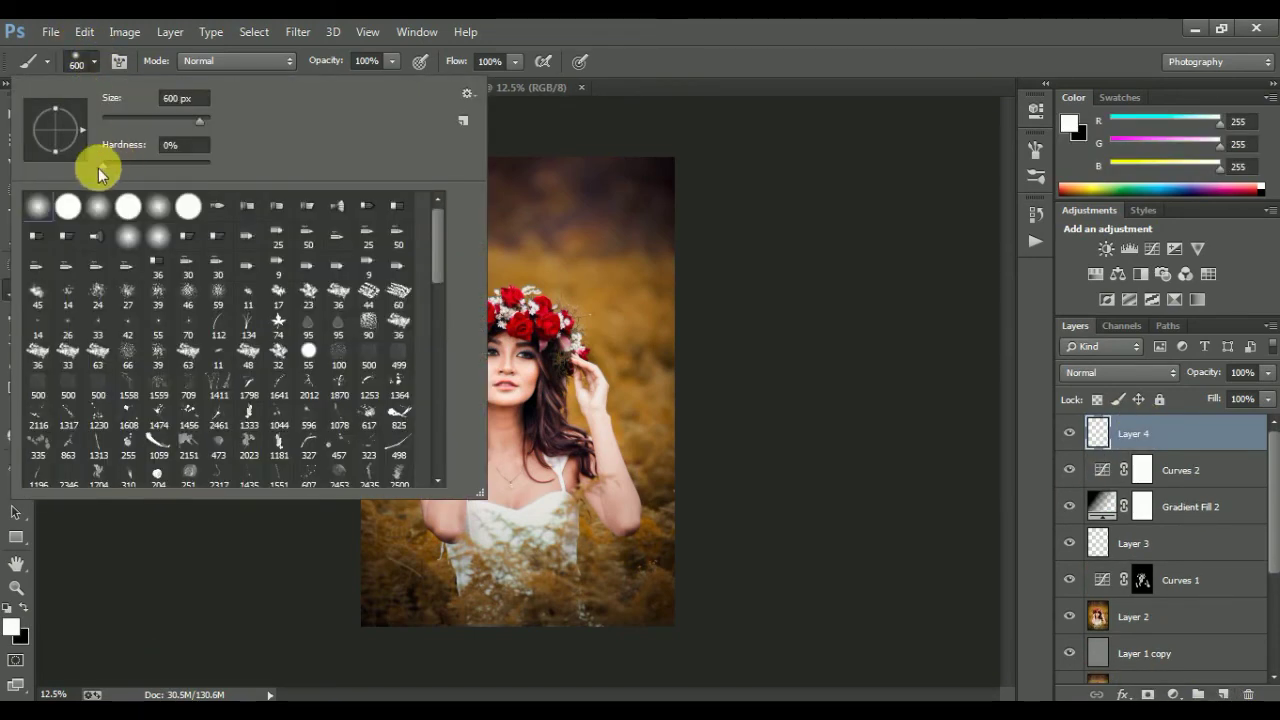
{"action": "left_click", "coordinate": [98, 166]}
{"action": "left_click", "coordinate": [643, 58]}
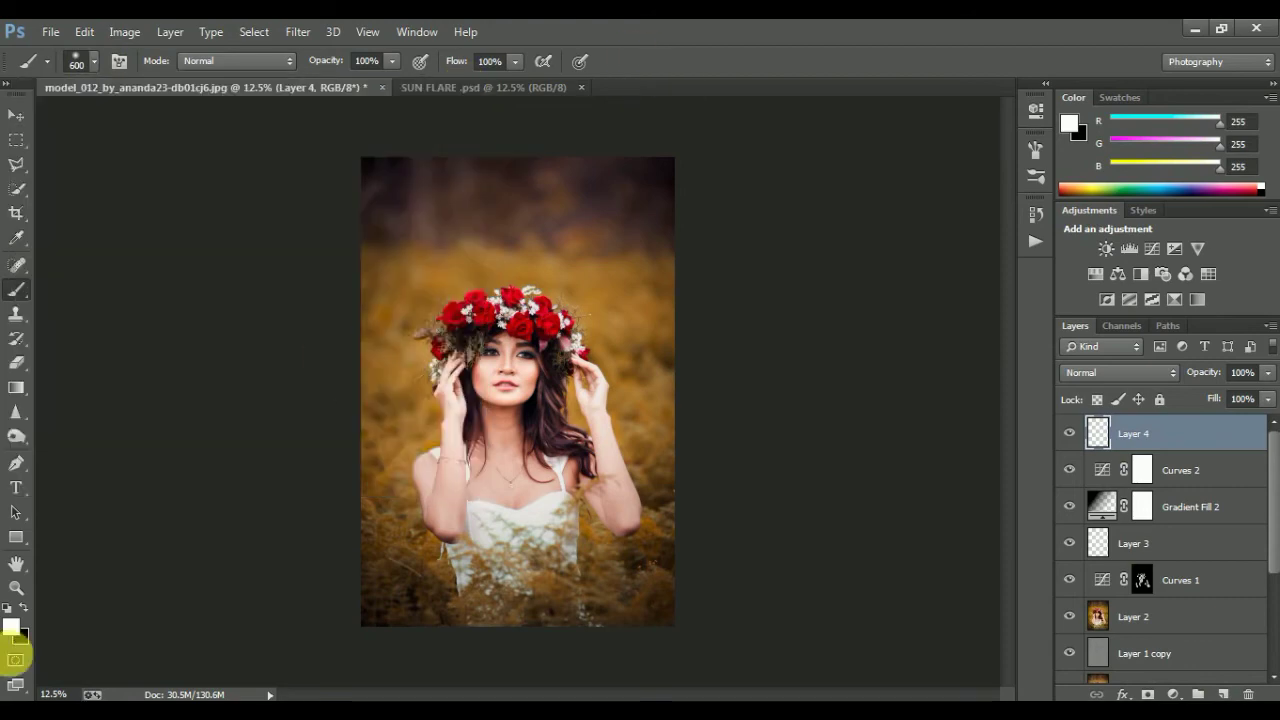
{"action": "left_click", "coordinate": [11, 625]}
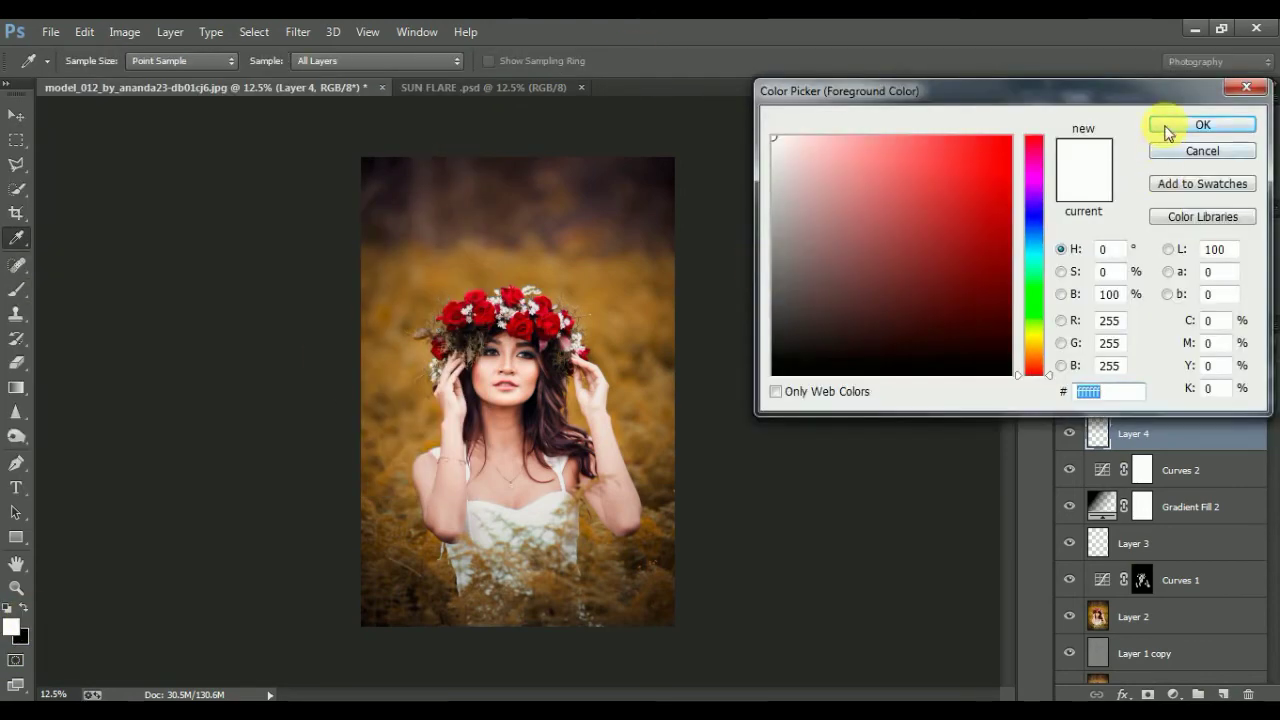
{"action": "left_click", "coordinate": [1168, 124]}
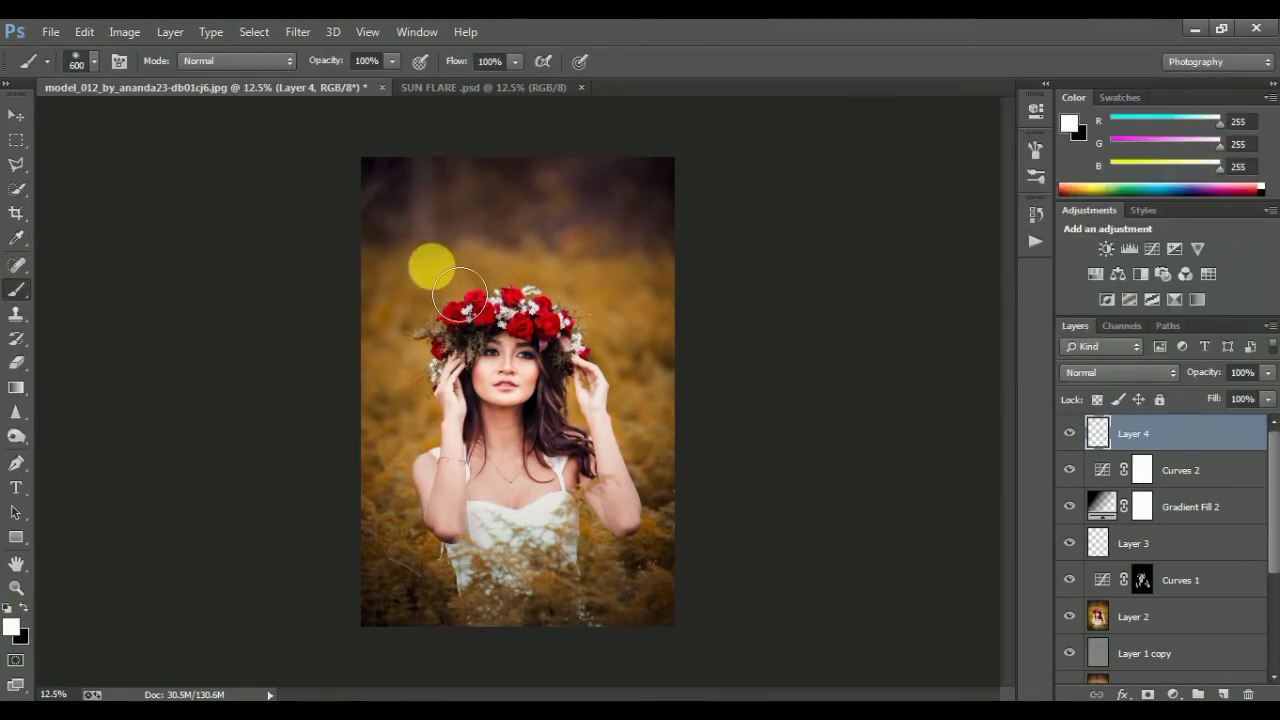
{"action": "left_click", "coordinate": [431, 265]}
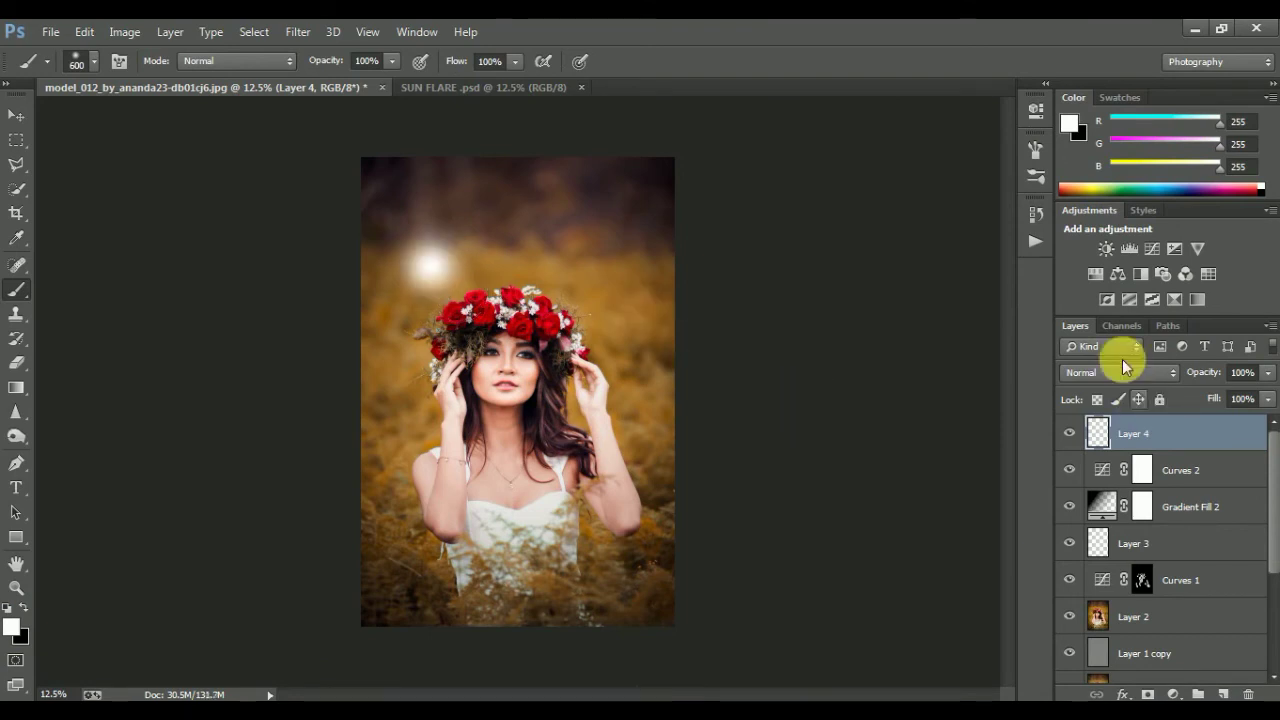
- Blend the white glow in Soft Light and enlarge it about 448%, positioned upper left
{"action": "left_click", "coordinate": [1100, 372]}
{"action": "left_click", "coordinate": [1094, 265]}
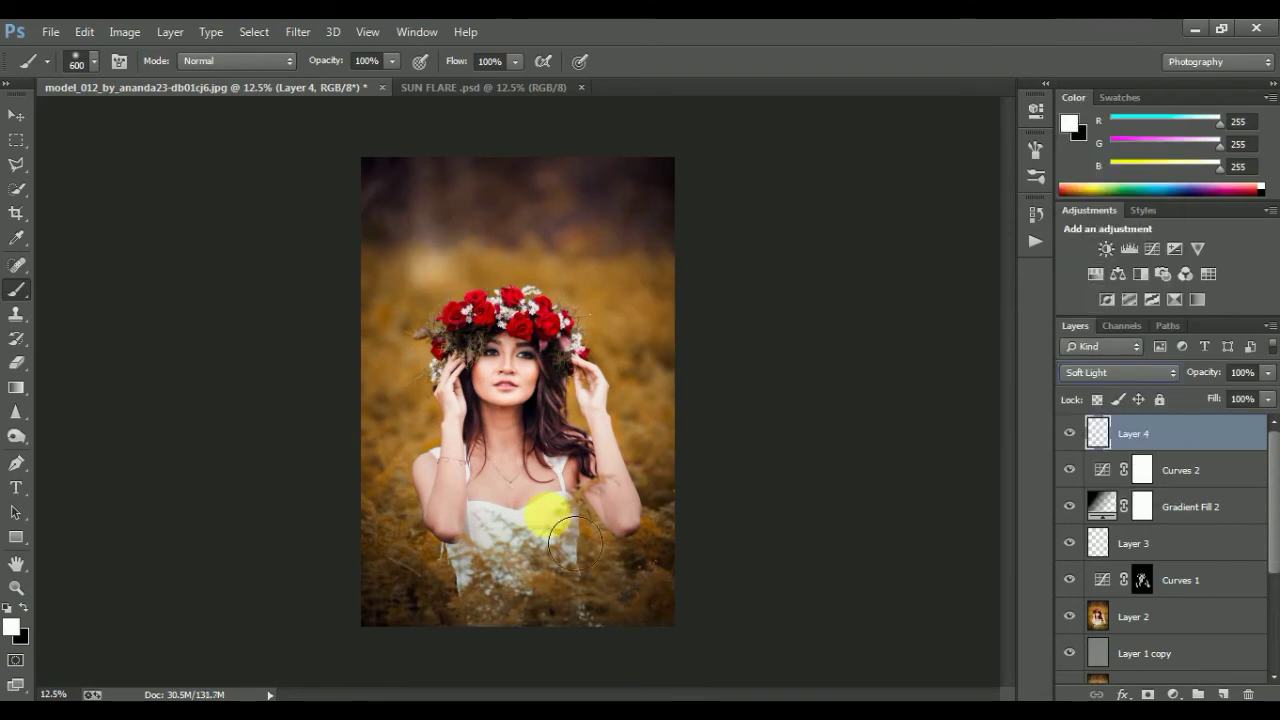
{"action": "key", "text": "ctrl+t"}
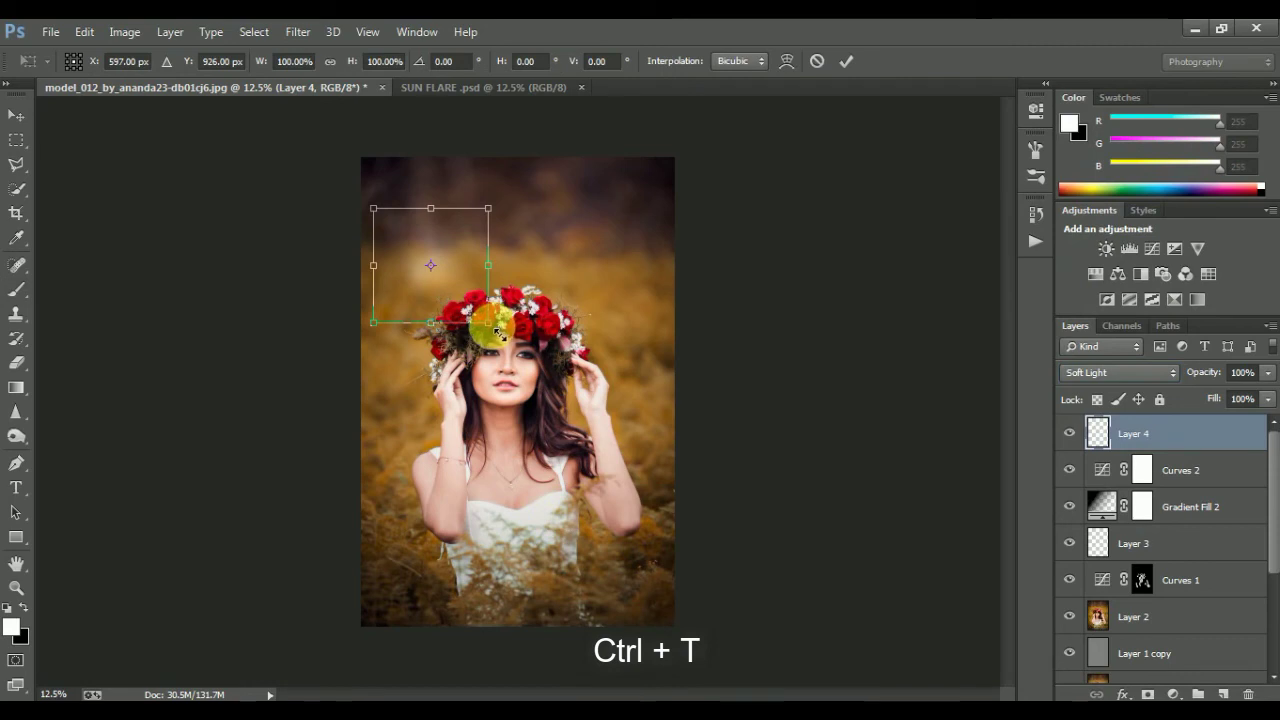
{"action": "left_click_drag", "start_coordinate": [497, 333], "coordinate": [694, 506]}
{"action": "mouse_move", "coordinate": [571, 371]}
{"action": "left_mouse_down"}
{"action": "mouse_move", "coordinate": [570, 335]}
{"action": "mouse_move", "coordinate": [555, 344]}
{"action": "left_mouse_up"}
{"action": "left_click_drag", "start_coordinate": [664, 229], "coordinate": [695, 226]}
{"action": "left_click_drag", "start_coordinate": [620, 266], "coordinate": [615, 265]}
{"action": "key", "text": "Return"}
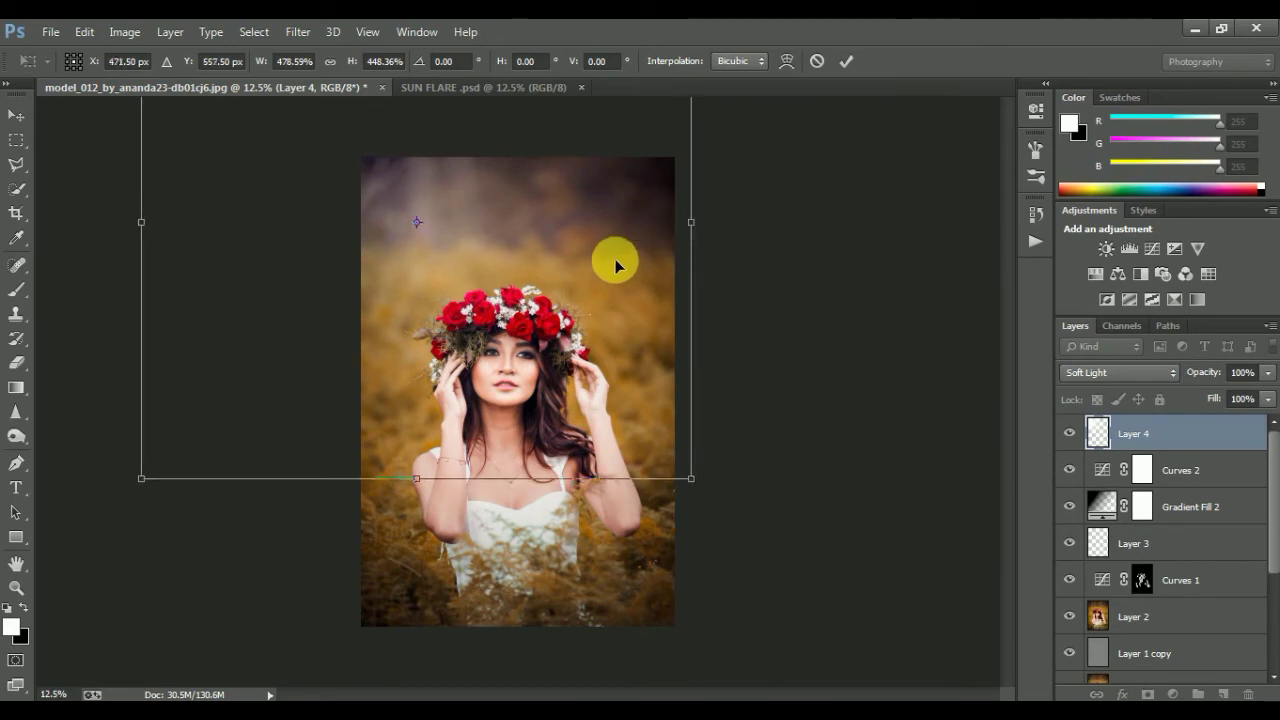
{"action": "key", "text": "b"}
- Set Layer 4's opacity to 63% and add a new empty Layer 5
{"action": "left_click", "coordinate": [1267, 372]}
{"action": "left_click", "coordinate": [1177, 399]}
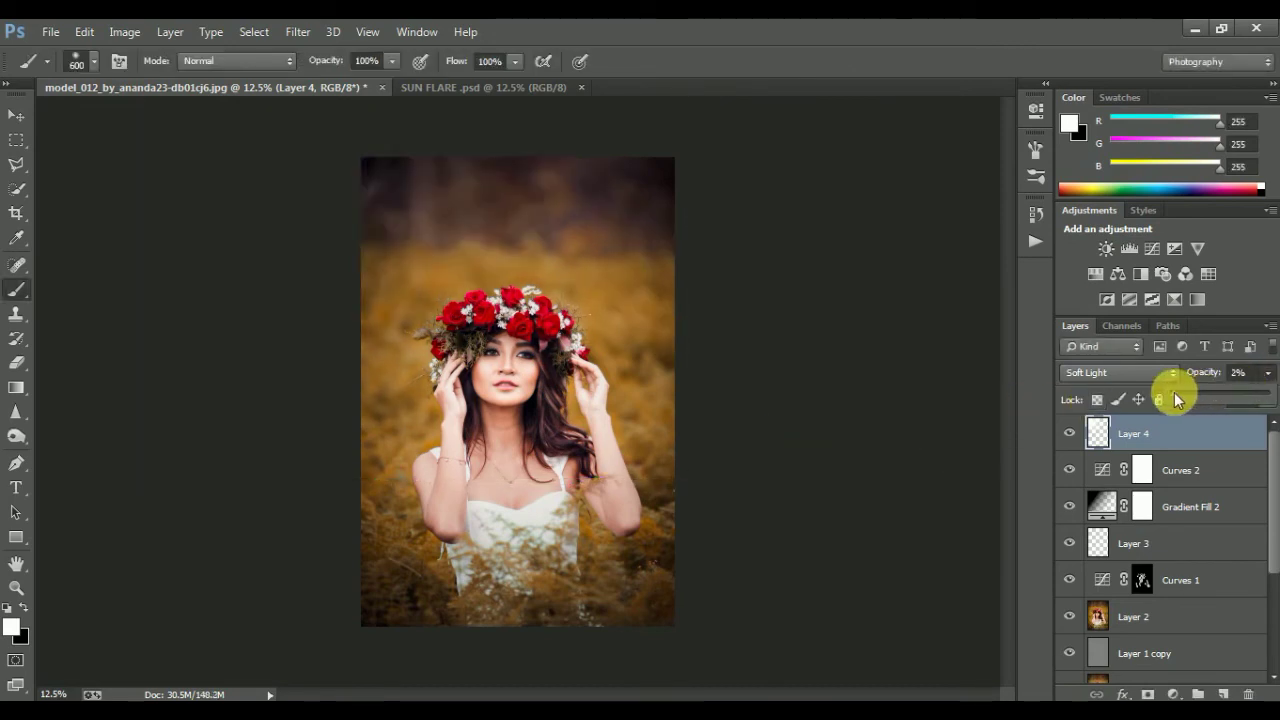
{"action": "left_click_drag", "start_coordinate": [1212, 397], "coordinate": [1217, 398]}
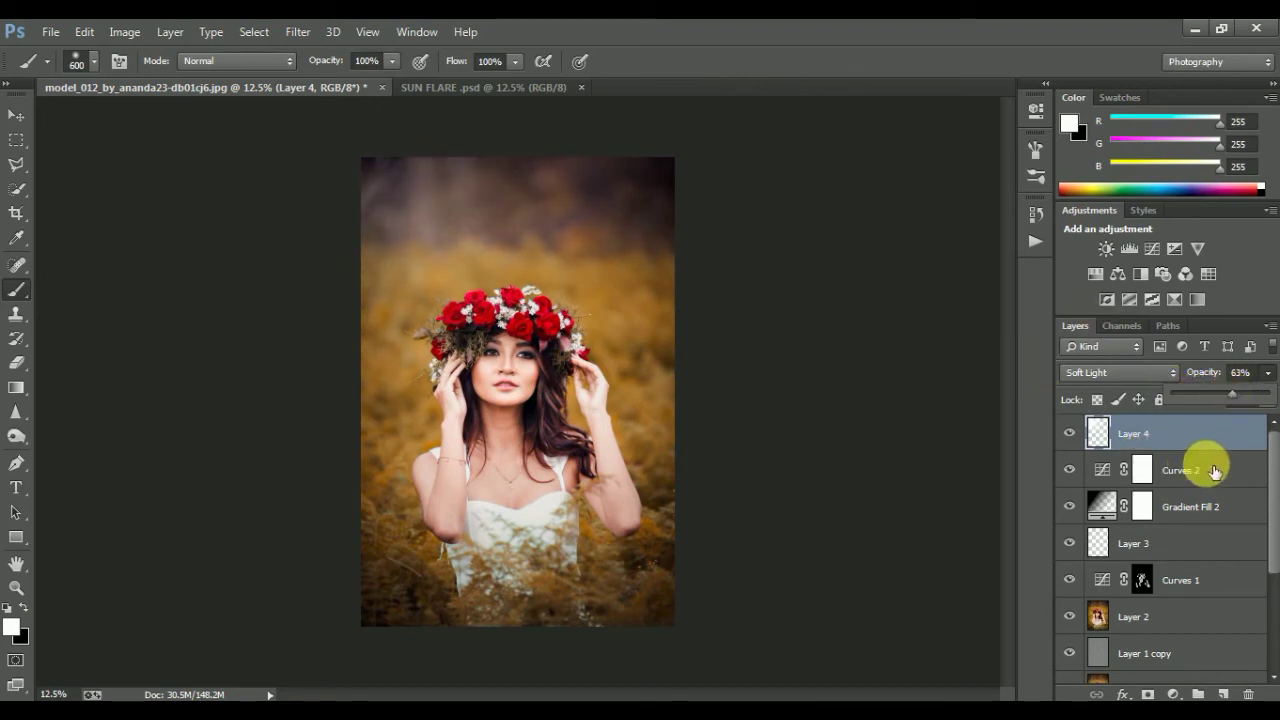
{"action": "left_click", "coordinate": [1224, 693]}
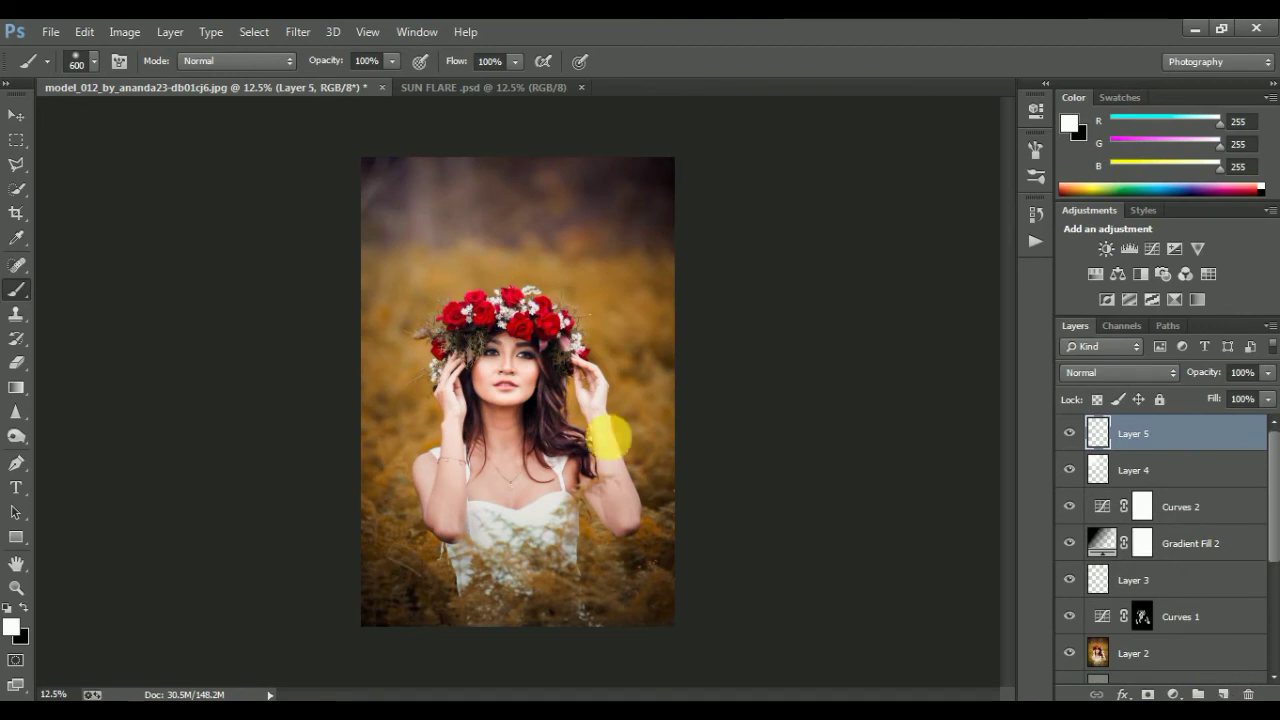
- Choose a bright saturated orange and paint a soft dot above the flower crown
{"action": "left_click", "coordinate": [13, 626]}
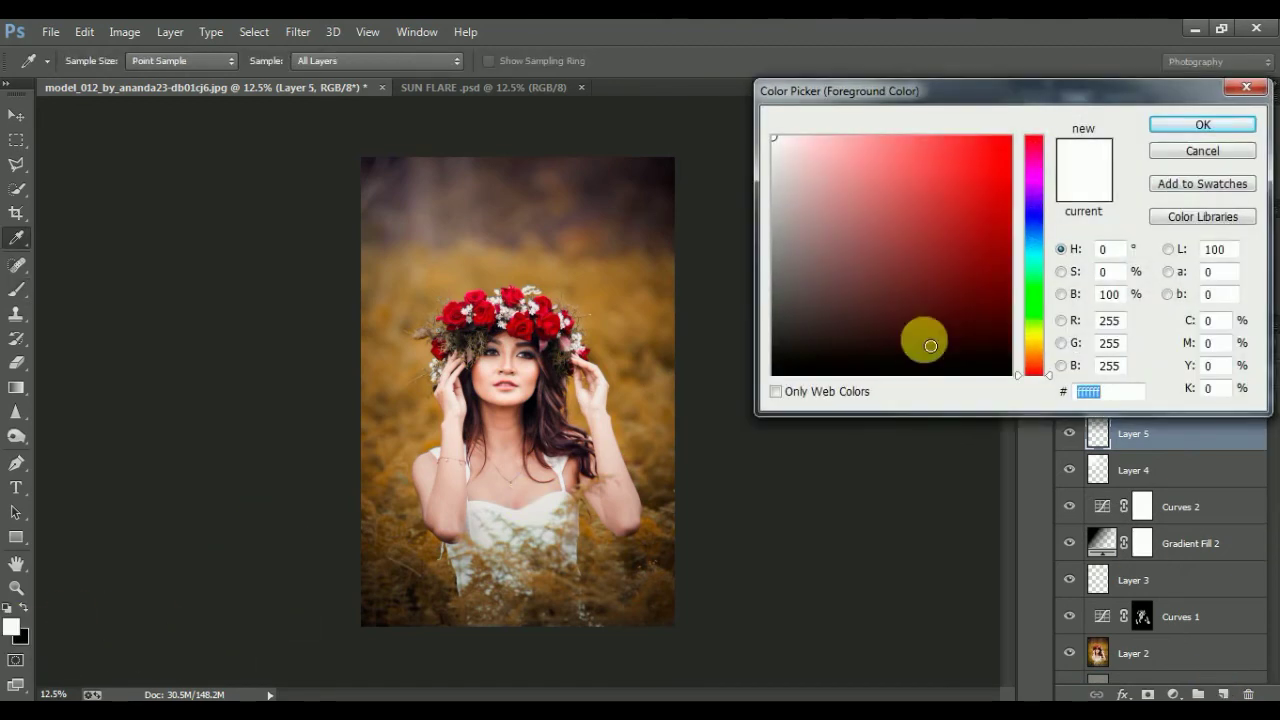
{"action": "left_click", "coordinate": [1017, 362]}
{"action": "left_click_drag", "start_coordinate": [928, 200], "coordinate": [984, 145]}
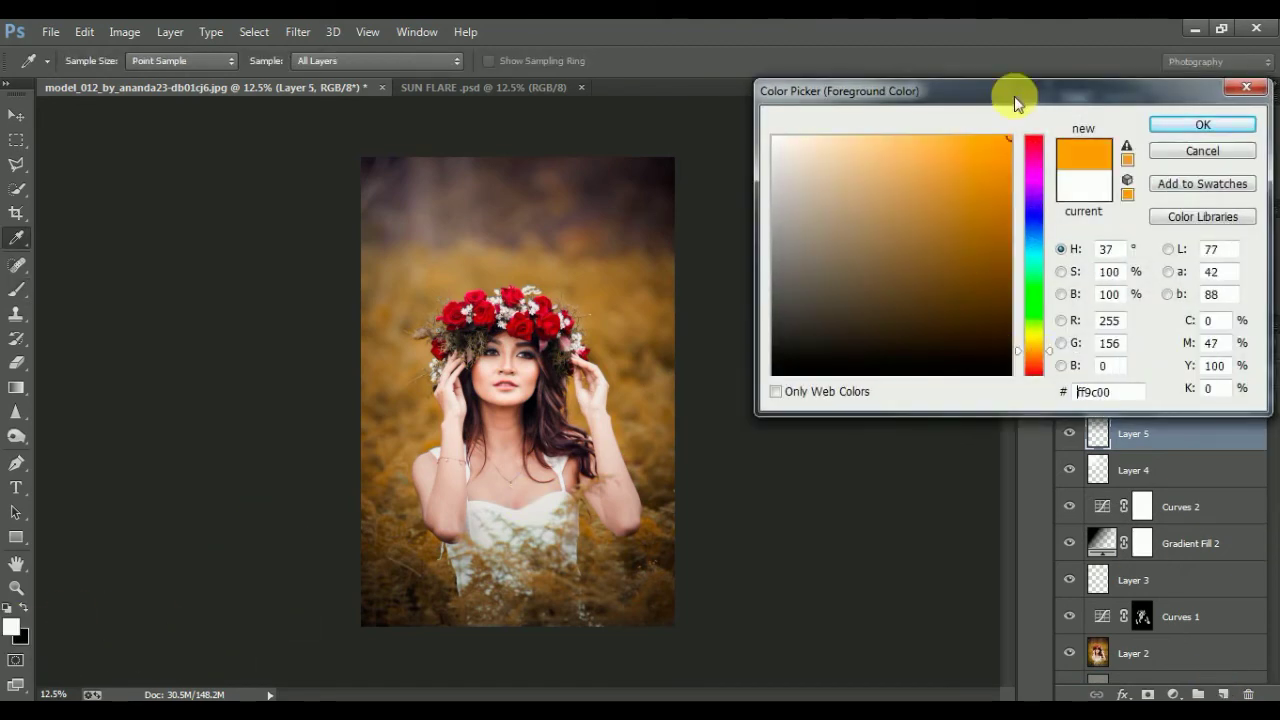
{"action": "left_click", "coordinate": [1195, 133]}
{"action": "key", "text": "b"}
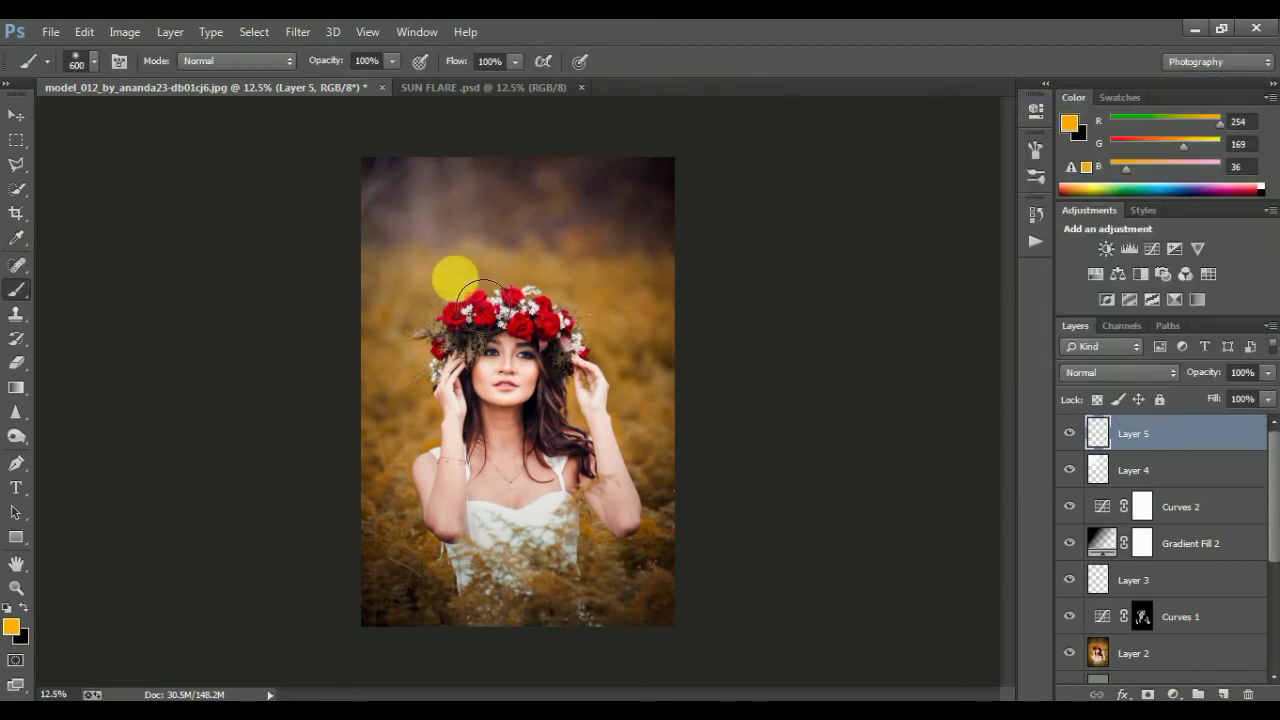
{"action": "left_click", "coordinate": [452, 271]}
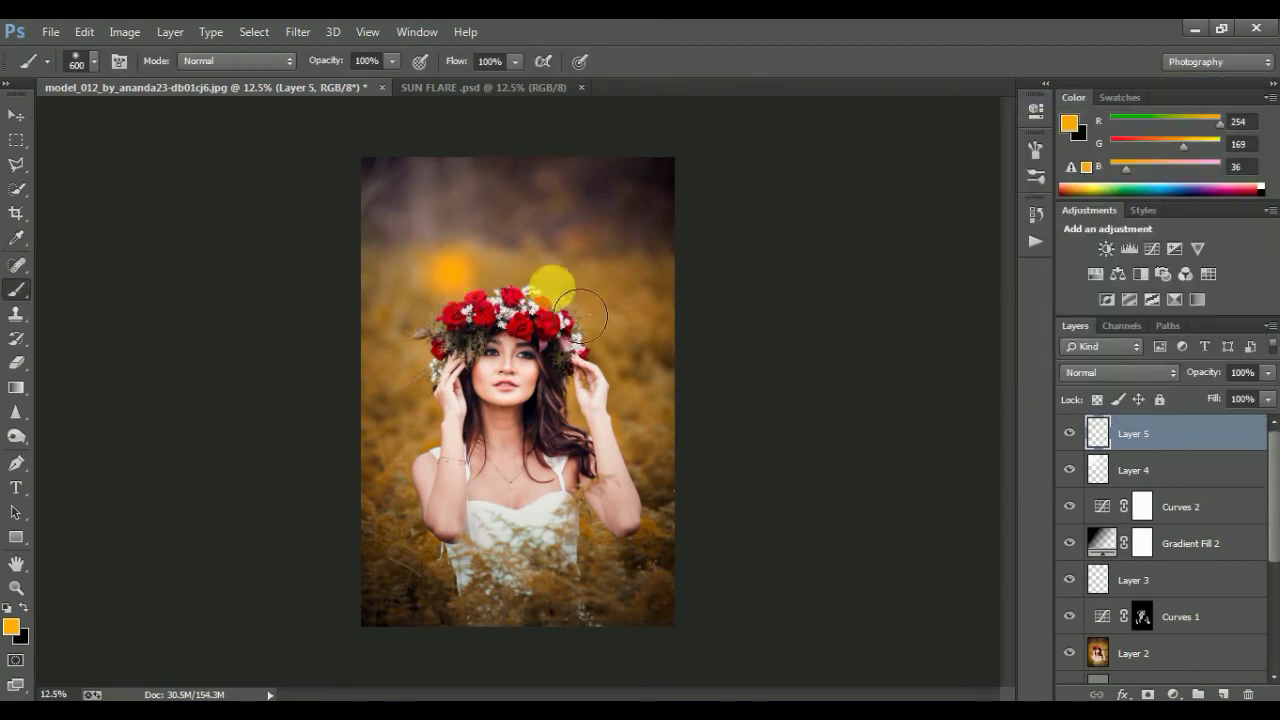
- Blend the orange glow in Screen mode and enlarge it about 560% toward the top-left
{"action": "left_click", "coordinate": [1118, 372]}
{"action": "left_click", "coordinate": [1104, 178]}
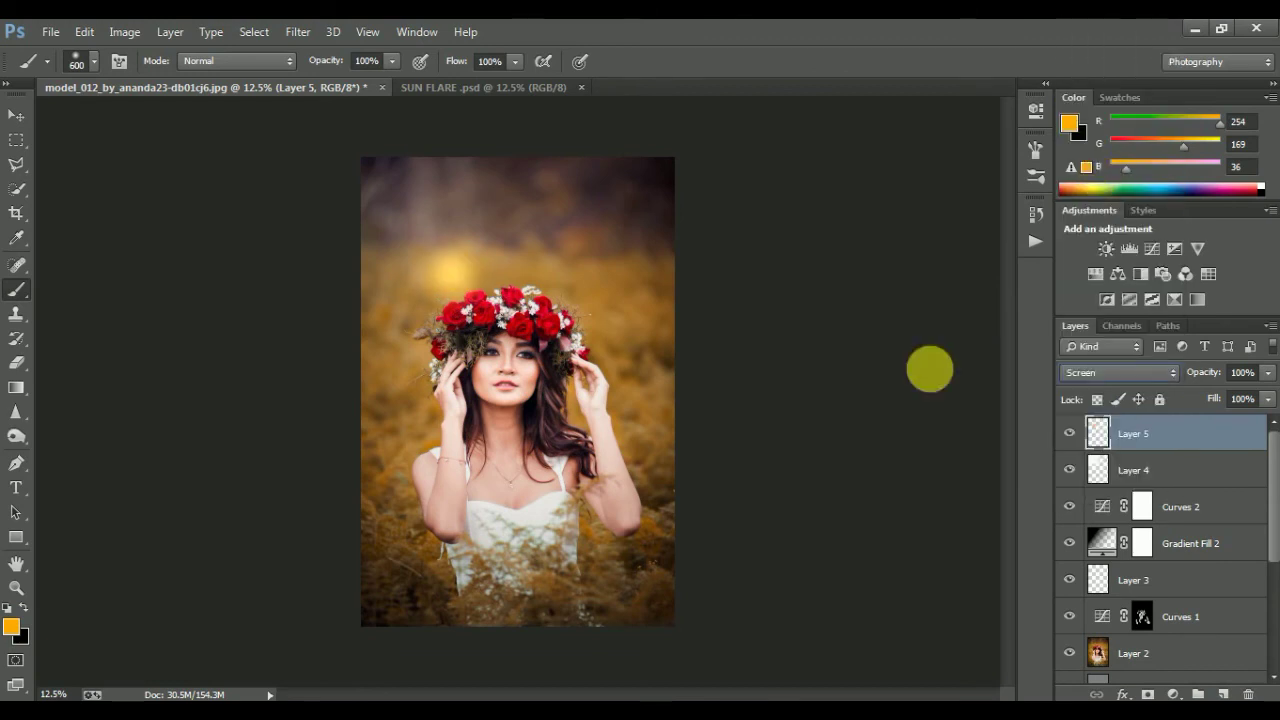
{"action": "left_click", "coordinate": [564, 472]}
{"action": "key", "text": "ctrl+t"}
{"action": "mouse_move", "coordinate": [576, 472]}
{"action": "left_mouse_down"}
{"action": "mouse_move", "coordinate": [513, 347]}
{"action": "mouse_move", "coordinate": [731, 534]}
{"action": "left_mouse_up"}
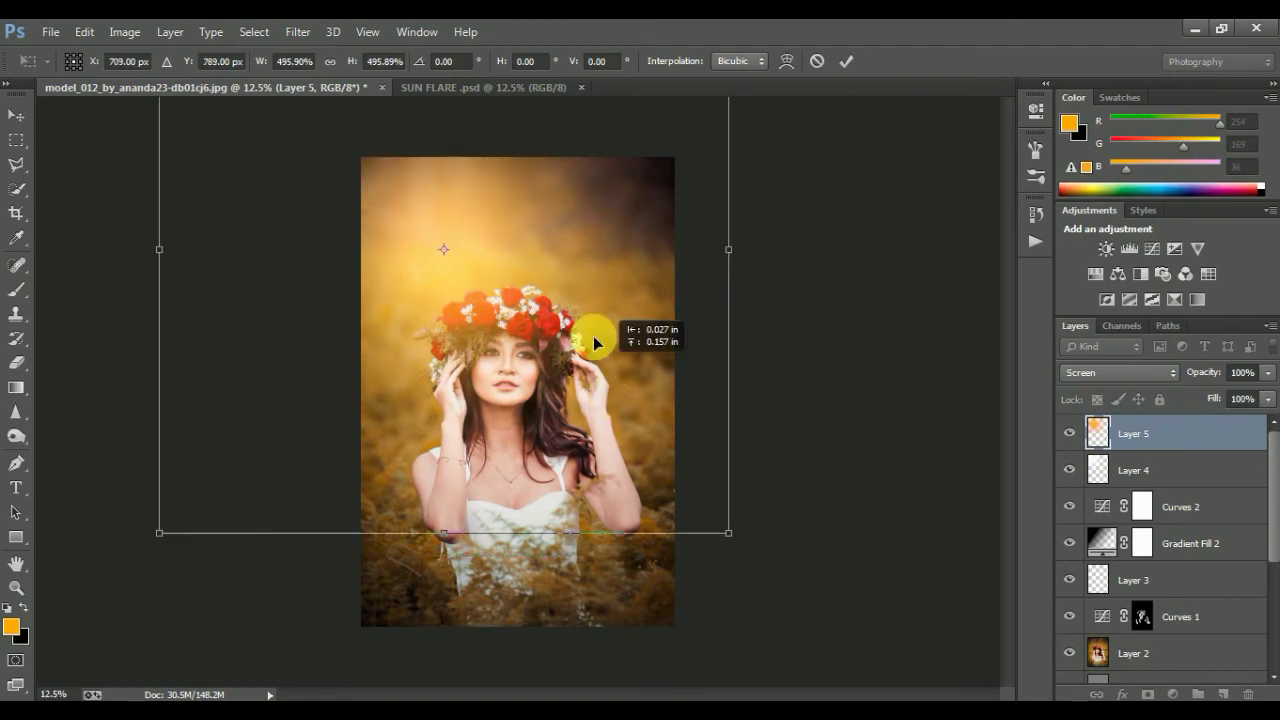
{"action": "left_click_drag", "start_coordinate": [614, 392], "coordinate": [587, 311]}
{"action": "left_click_drag", "start_coordinate": [711, 471], "coordinate": [786, 569]}
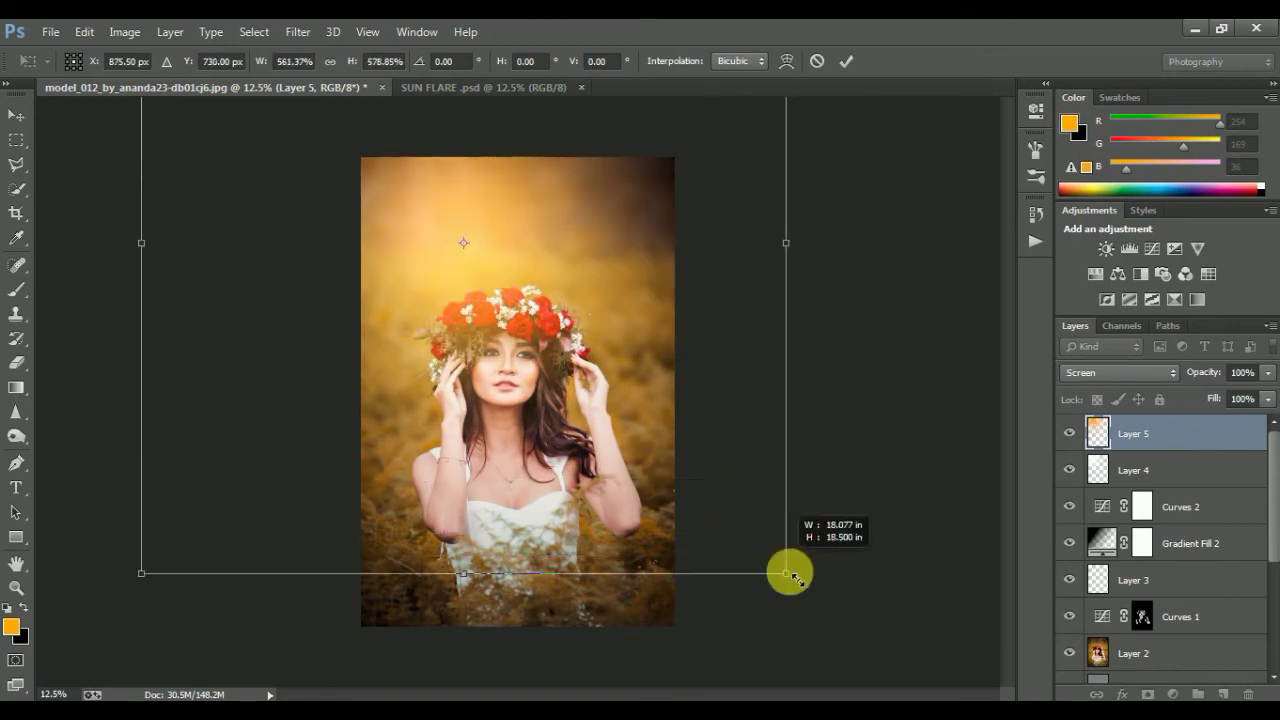
{"action": "mouse_move", "coordinate": [659, 410]}
{"action": "left_mouse_down"}
{"action": "mouse_move", "coordinate": [643, 371]}
{"action": "mouse_move", "coordinate": [651, 334]}
{"action": "mouse_move", "coordinate": [626, 337]}
{"action": "mouse_move", "coordinate": [628, 350]}
{"action": "left_mouse_up"}
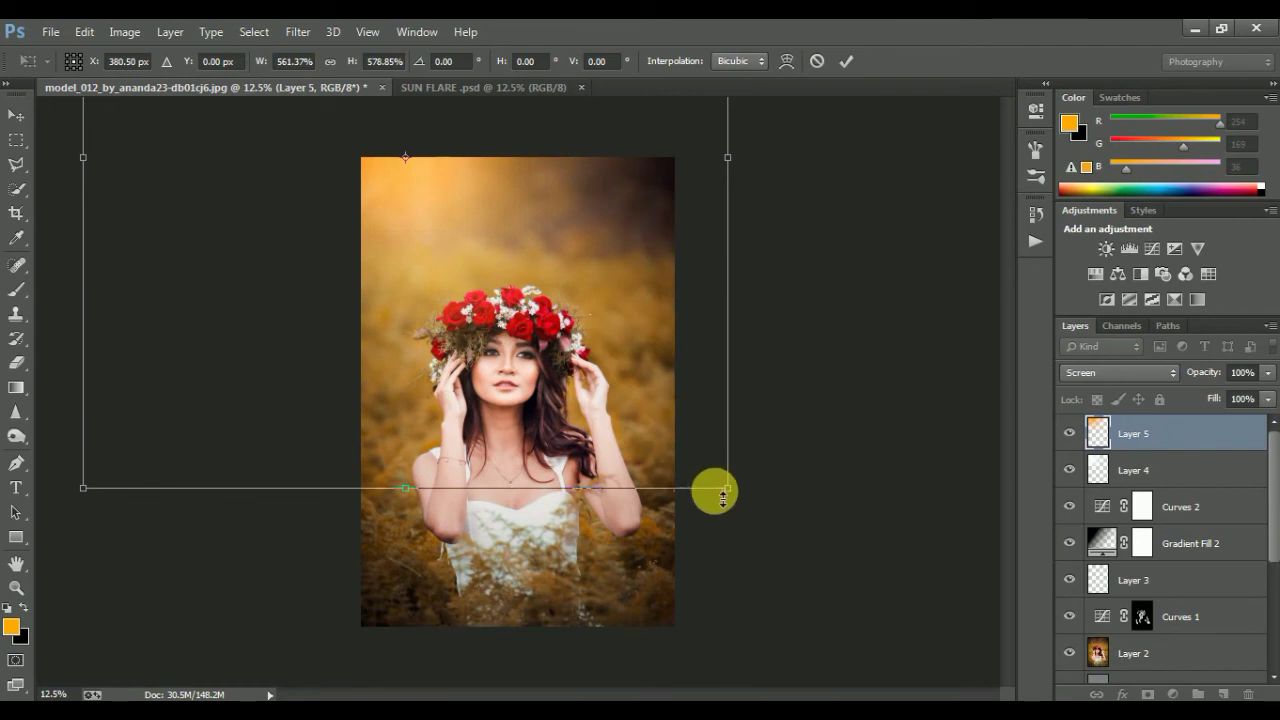
{"action": "key", "text": "Return"}
{"action": "key", "text": "b"}
- Set Layer 5's orange glow opacity to 36%, comparing with it hidden
{"action": "left_click", "coordinate": [1252, 376]}
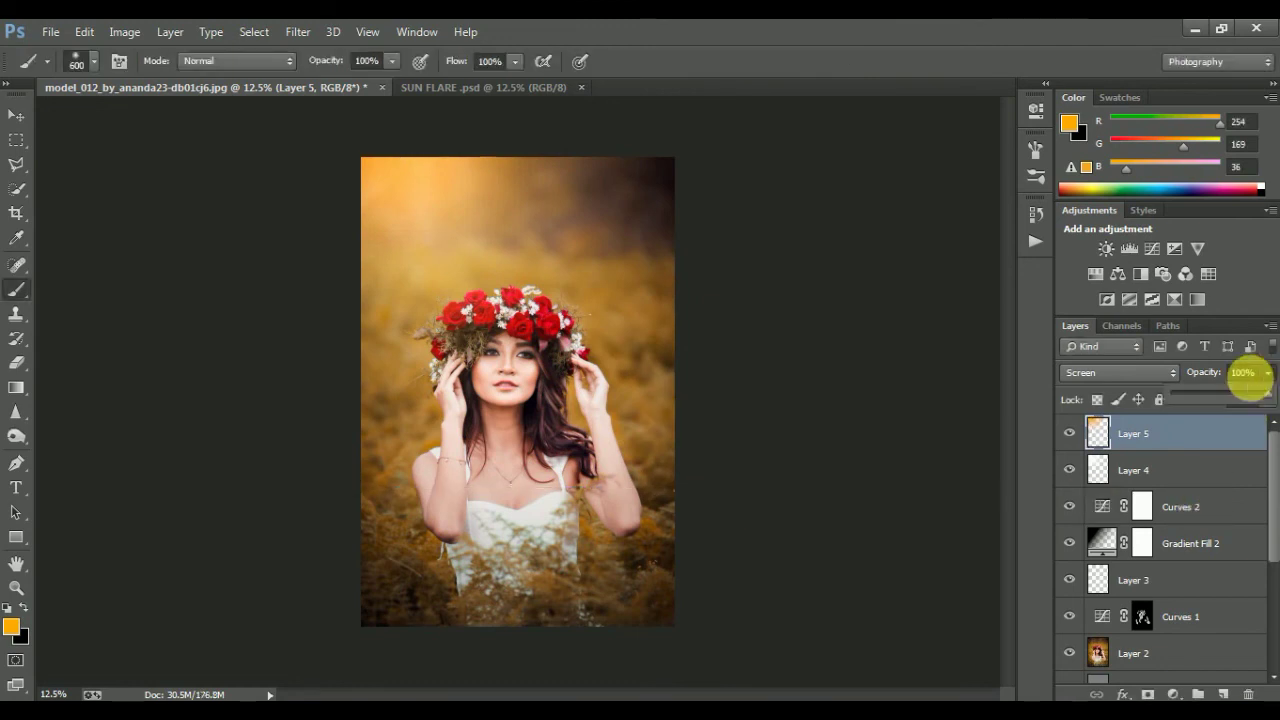
{"action": "left_click", "coordinate": [1209, 393]}
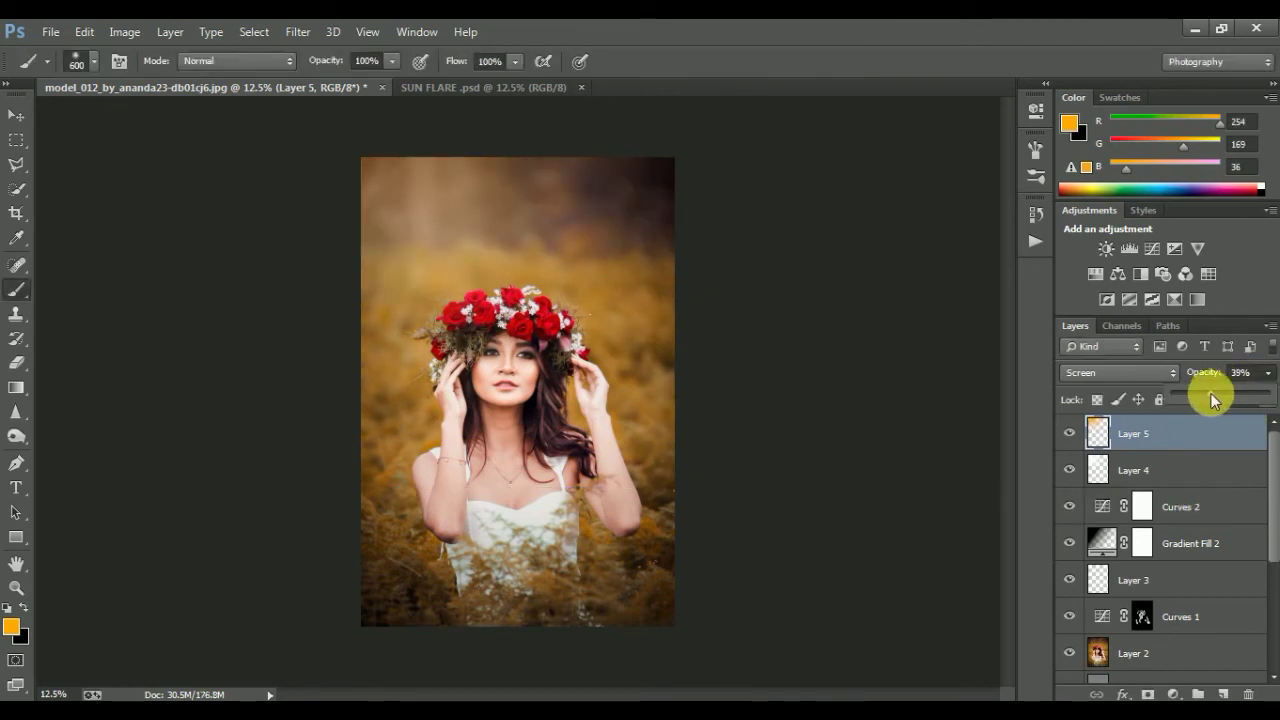
{"action": "left_click", "coordinate": [1072, 433]}
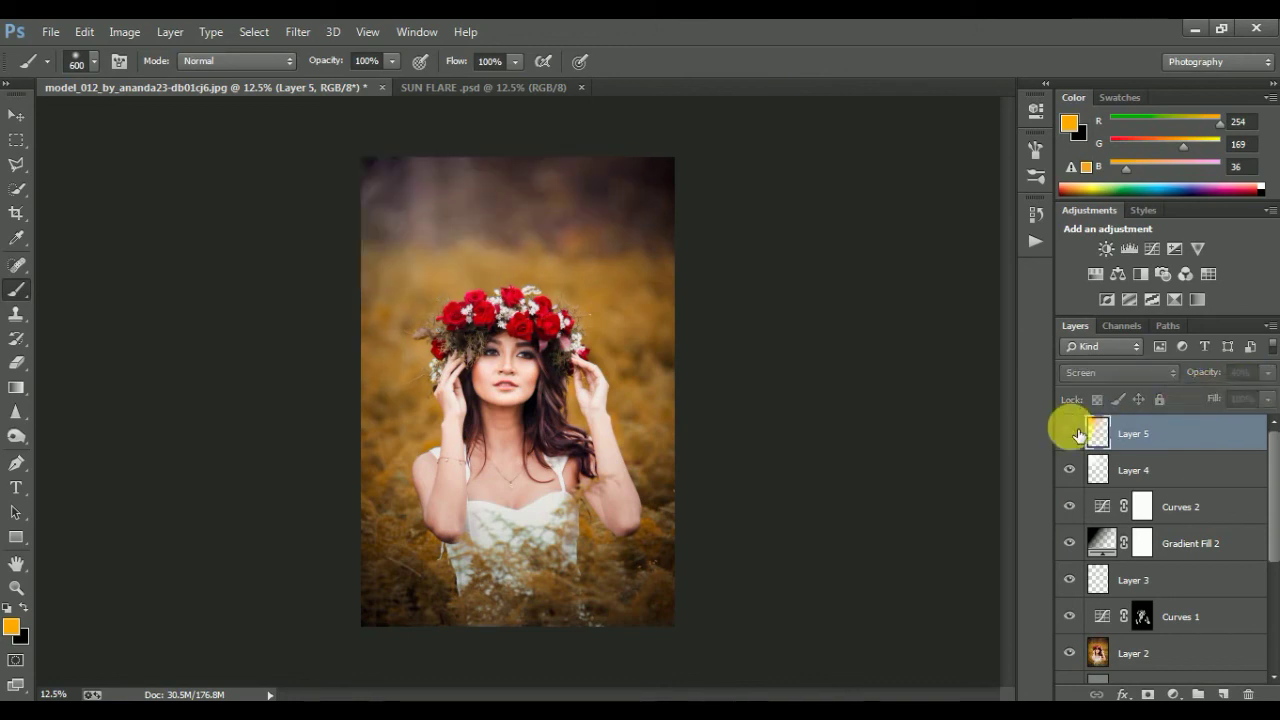
{"action": "left_click", "coordinate": [1070, 433]}
{"action": "left_click", "coordinate": [1267, 372]}
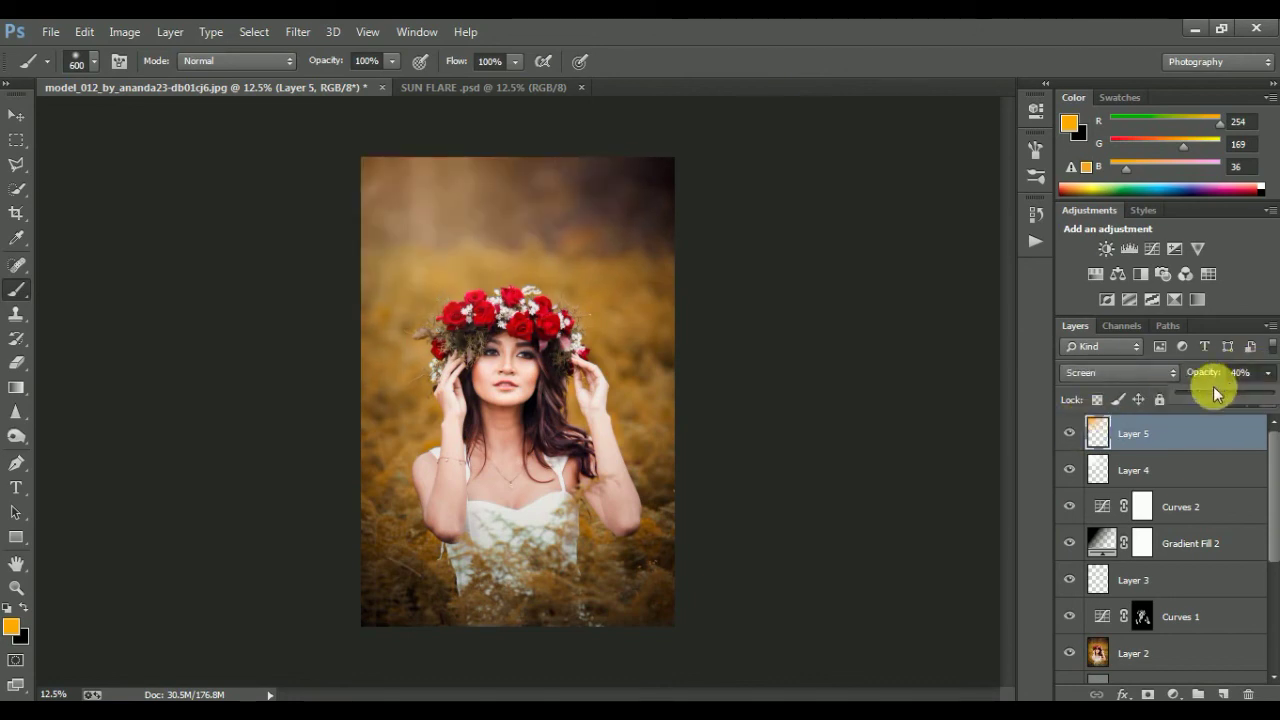
{"action": "left_click", "coordinate": [1160, 440]}
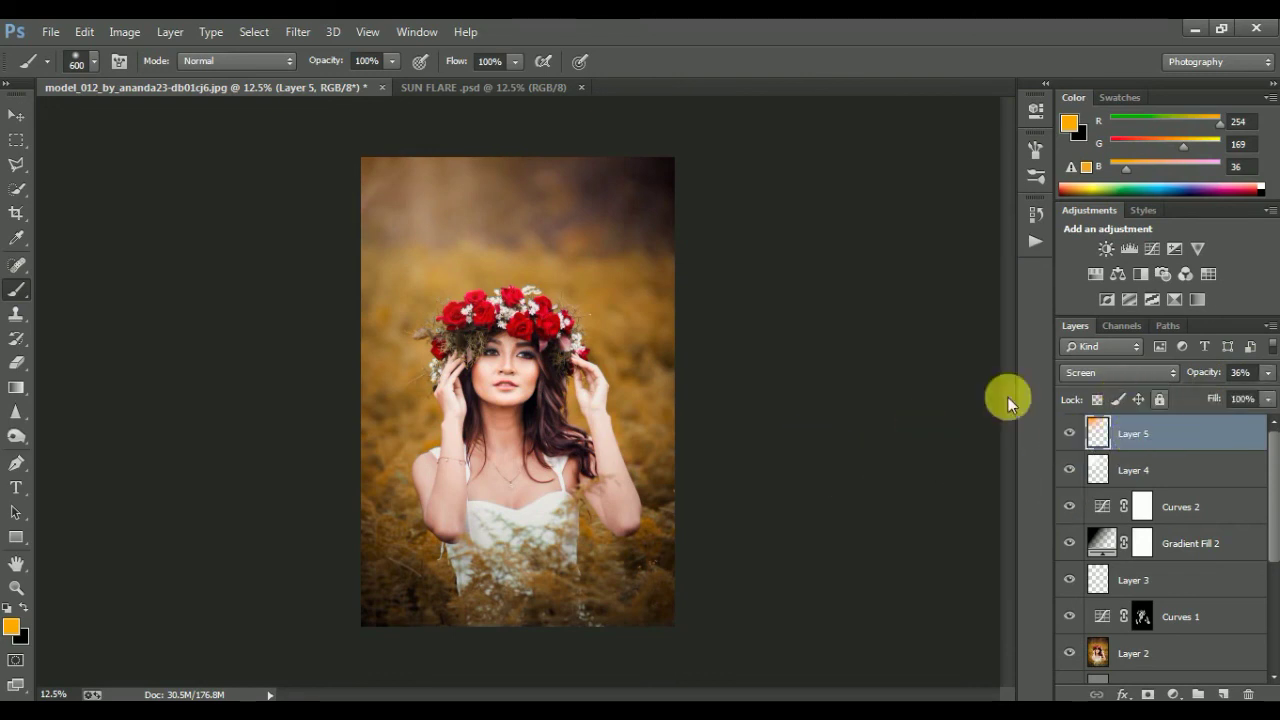
{"action": "left_click", "coordinate": [1170, 692]}
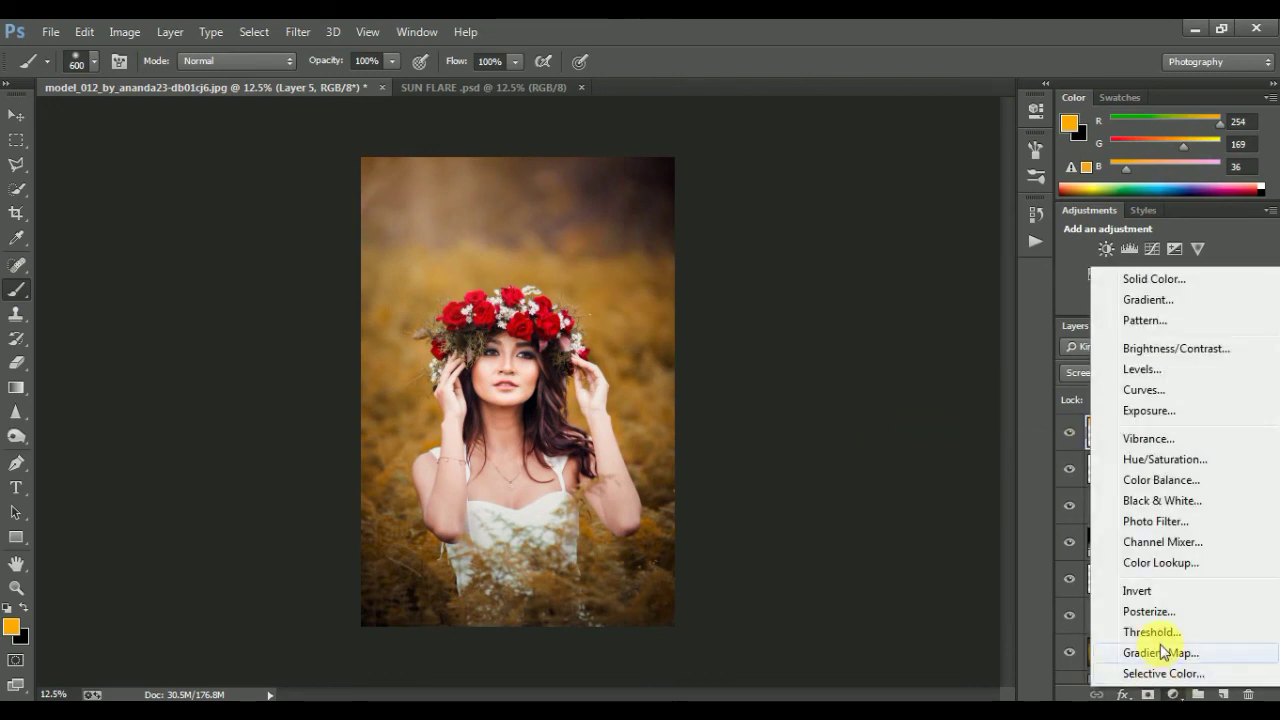
- Add a Gradient Map adjustment using the Black, White gradient preset
{"action": "left_click", "coordinate": [1160, 652]}
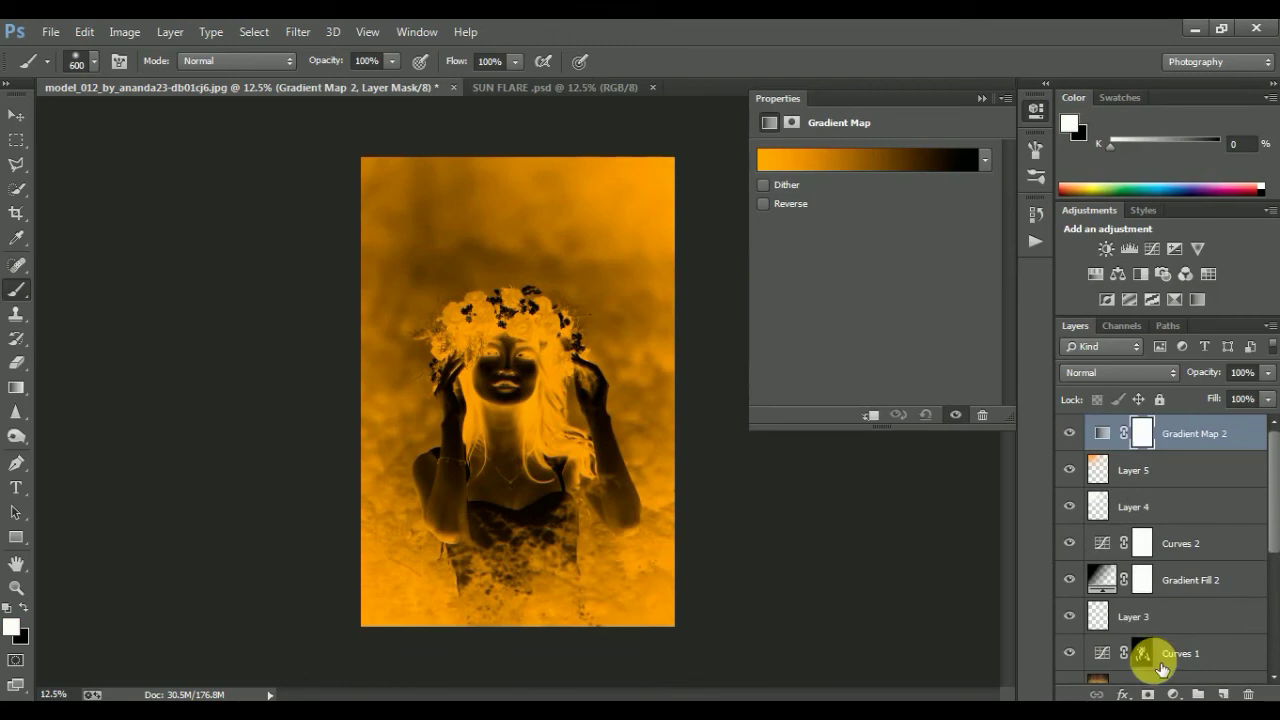
{"action": "left_click", "coordinate": [819, 160]}
{"action": "left_click", "coordinate": [860, 152]}
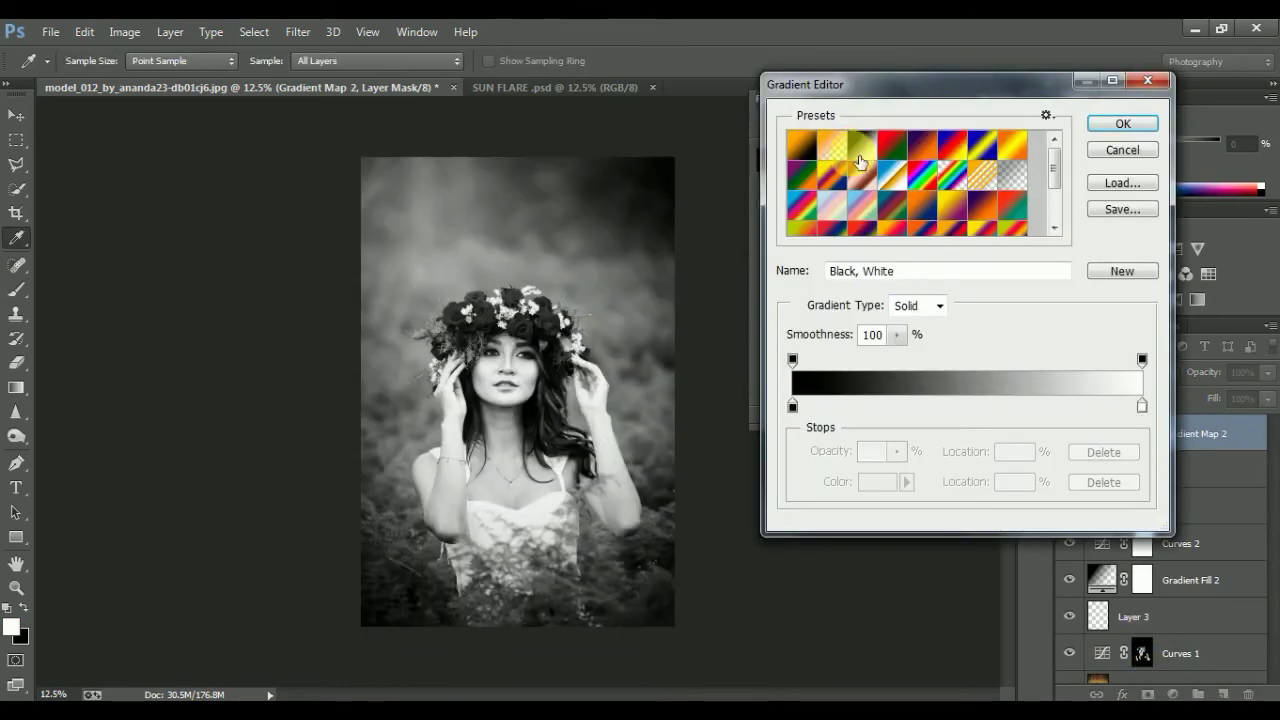
{"action": "left_click", "coordinate": [1123, 122]}
{"action": "left_click", "coordinate": [982, 100]}
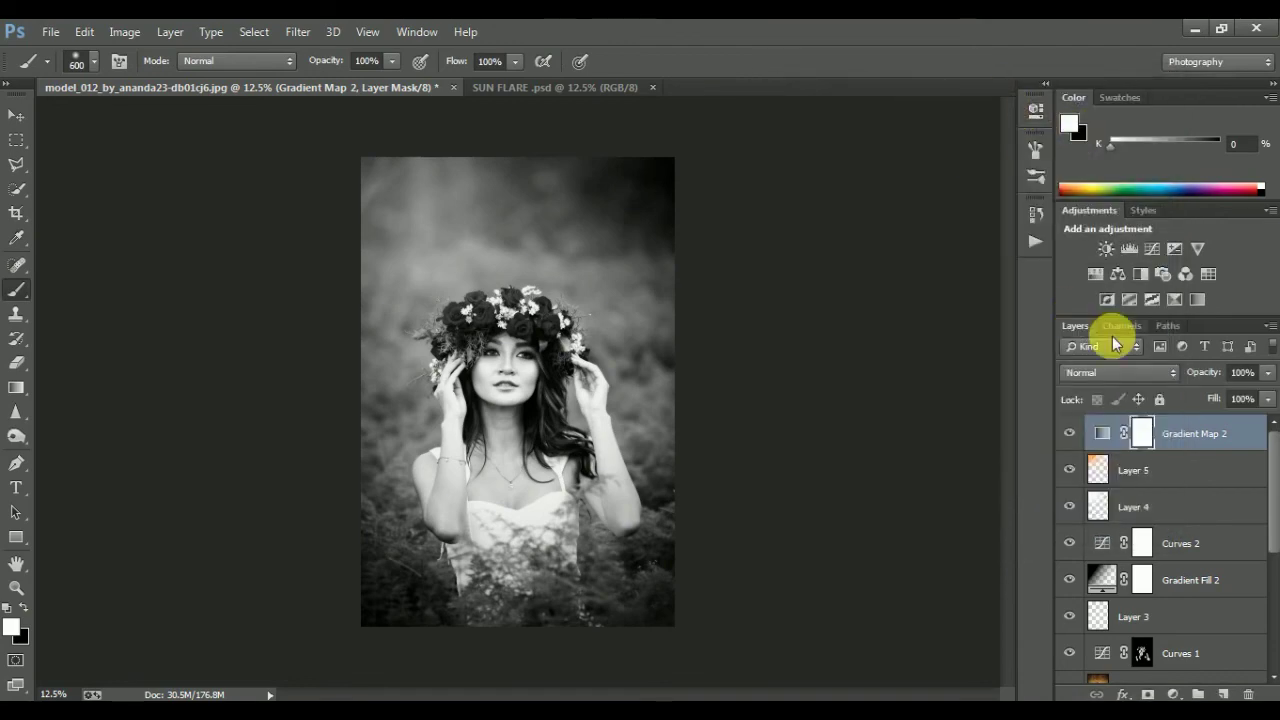
- Blend Gradient Map 2 in Soft Light at 21% opacity
{"action": "left_click", "coordinate": [1120, 372]}
{"action": "left_click", "coordinate": [1100, 271]}
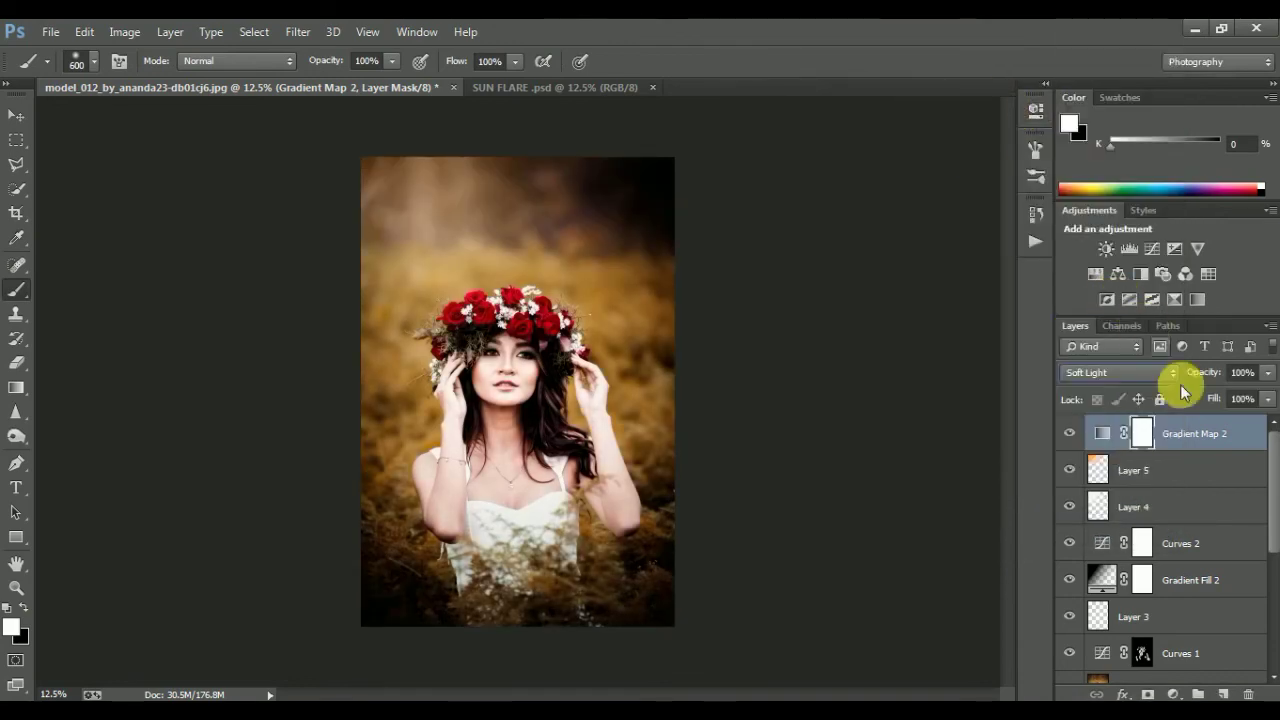
{"action": "left_click_drag", "start_coordinate": [1267, 372], "coordinate": [1183, 400]}
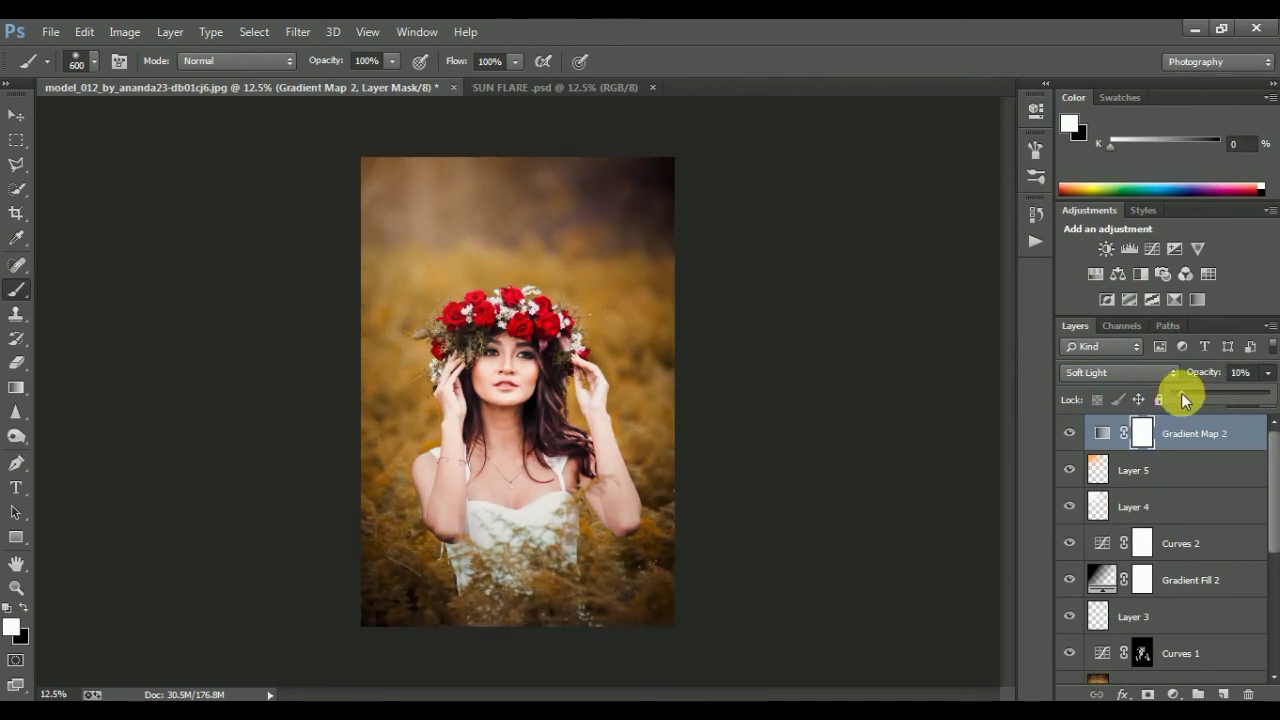
{"action": "left_click_drag", "start_coordinate": [1183, 400], "coordinate": [1194, 398]}
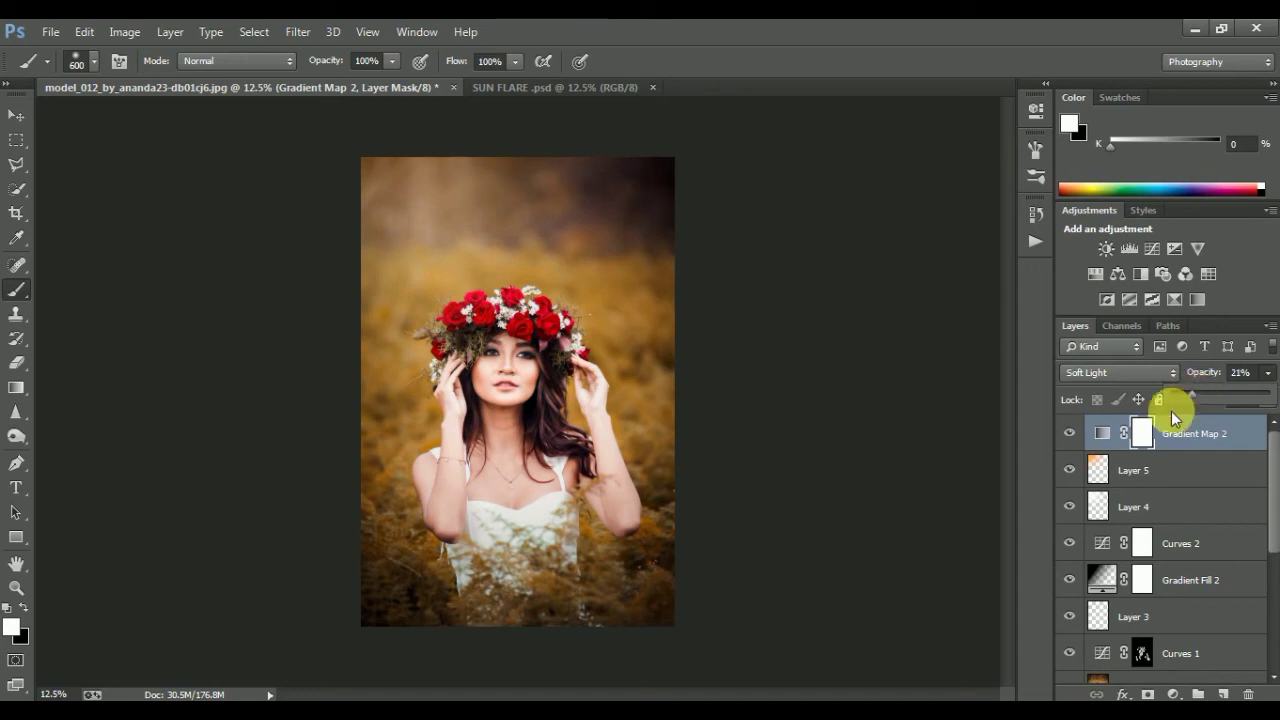
{"action": "left_click", "coordinate": [1072, 435]}
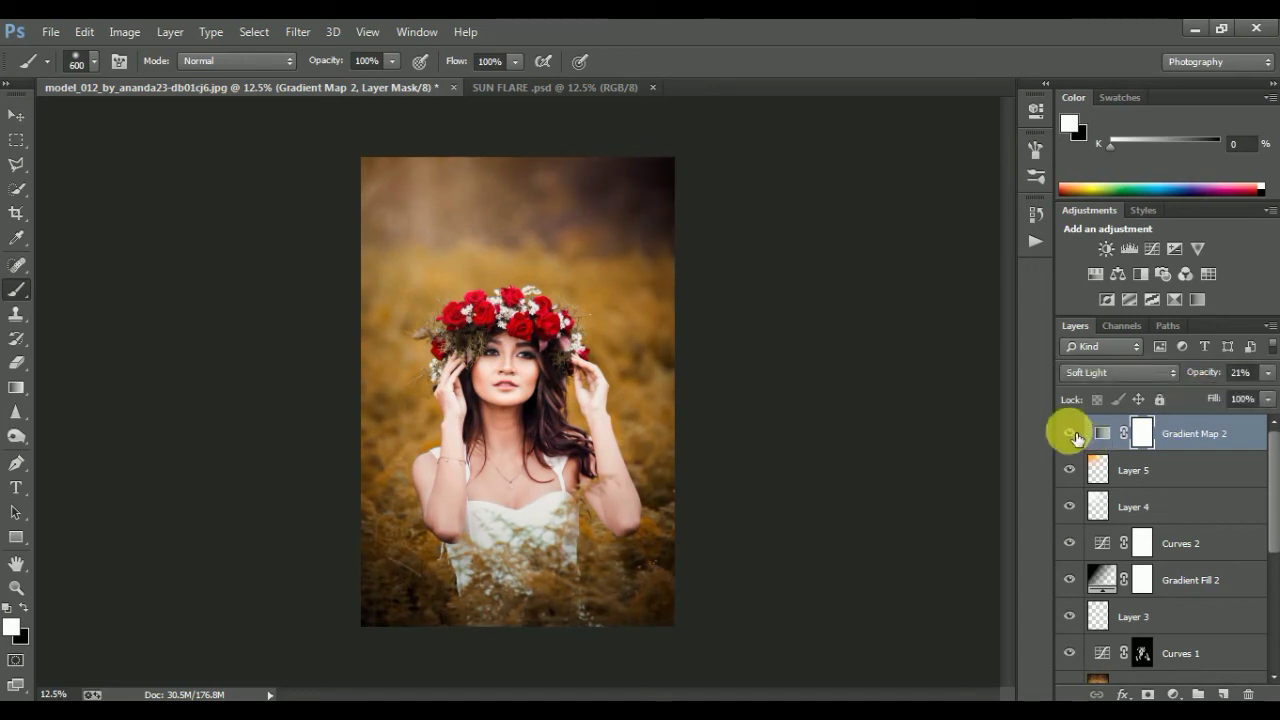